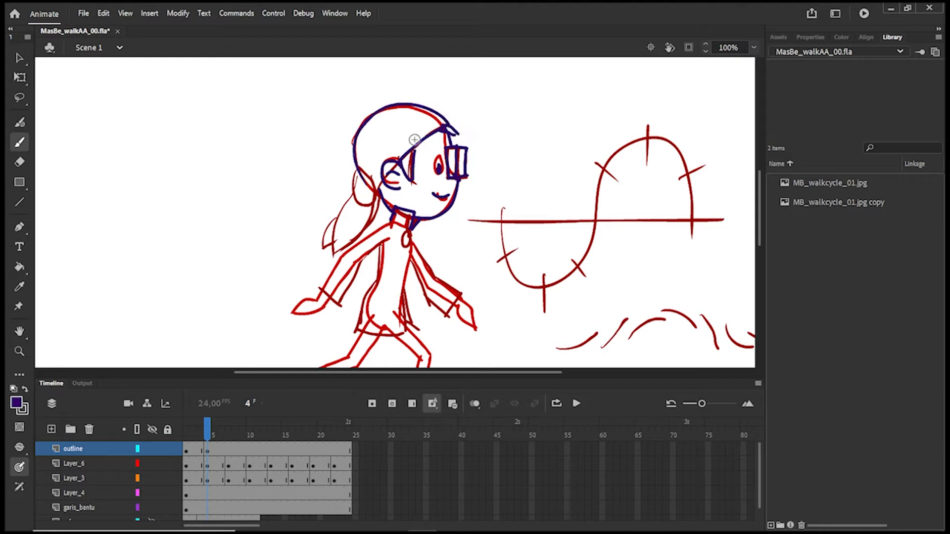
Trace the ponytail, coat, arms and legs of the frame 4 pose in dark blue on the outline layer
{"action": "mouse_move", "coordinate": [336, 235]}
{"action": "left_mouse_down"}
{"action": "mouse_move", "coordinate": [365, 179]}
{"action": "mouse_move", "coordinate": [355, 193]}
{"action": "mouse_move", "coordinate": [382, 200]}
{"action": "mouse_move", "coordinate": [332, 255]}
{"action": "left_mouse_up"}
{"action": "mouse_move", "coordinate": [389, 242]}
{"action": "left_mouse_down"}
{"action": "mouse_move", "coordinate": [300, 300]}
{"action": "mouse_move", "coordinate": [319, 310]}
{"action": "mouse_move", "coordinate": [379, 290]}
{"action": "mouse_move", "coordinate": [360, 335]}
{"action": "mouse_move", "coordinate": [404, 300]}
{"action": "left_mouse_up"}
{"action": "mouse_move", "coordinate": [408, 231]}
{"action": "left_mouse_down"}
{"action": "mouse_move", "coordinate": [406, 246]}
{"action": "mouse_move", "coordinate": [439, 276]}
{"action": "mouse_move", "coordinate": [444, 313]}
{"action": "mouse_move", "coordinate": [460, 296]}
{"action": "left_mouse_up"}
{"action": "scroll", "coordinate": [545, 233], "scroll_direction": "down", "scroll_amount": 4}
{"action": "mouse_move", "coordinate": [396, 218]}
{"action": "left_mouse_down"}
{"action": "mouse_move", "coordinate": [420, 274]}
{"action": "mouse_move", "coordinate": [416, 294]}
{"action": "left_mouse_up"}
{"action": "mouse_move", "coordinate": [401, 224]}
{"action": "left_mouse_down"}
{"action": "mouse_move", "coordinate": [429, 247]}
{"action": "mouse_move", "coordinate": [422, 290]}
{"action": "left_mouse_up"}
{"action": "mouse_move", "coordinate": [311, 265]}
{"action": "left_mouse_down"}
{"action": "mouse_move", "coordinate": [363, 226]}
{"action": "mouse_move", "coordinate": [355, 258]}
{"action": "left_mouse_up"}
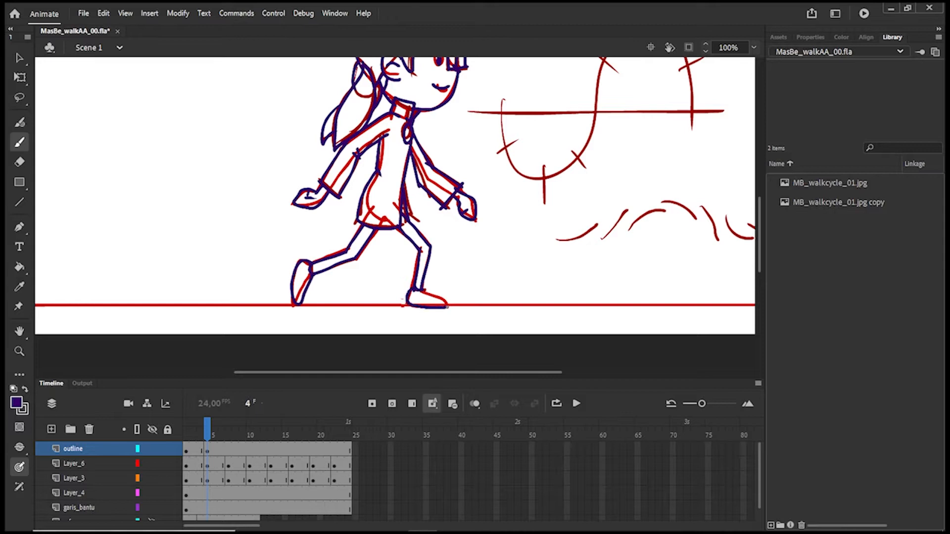
Insert a blank keyframe at frame 7 of the outline layer and trace the pose's glasses, eye, mouth and collar
{"action": "left_click", "coordinate": [229, 437]}
{"action": "right_click", "coordinate": [230, 454]}
{"action": "left_click", "coordinate": [267, 204]}
{"action": "left_click_drag", "start_coordinate": [768, 267], "coordinate": [766, 218]}
{"action": "mouse_move", "coordinate": [445, 184]}
{"action": "left_mouse_down"}
{"action": "mouse_move", "coordinate": [468, 212]}
{"action": "mouse_move", "coordinate": [458, 212]}
{"action": "left_mouse_up"}
{"action": "left_click_drag", "start_coordinate": [440, 165], "coordinate": [453, 169]}
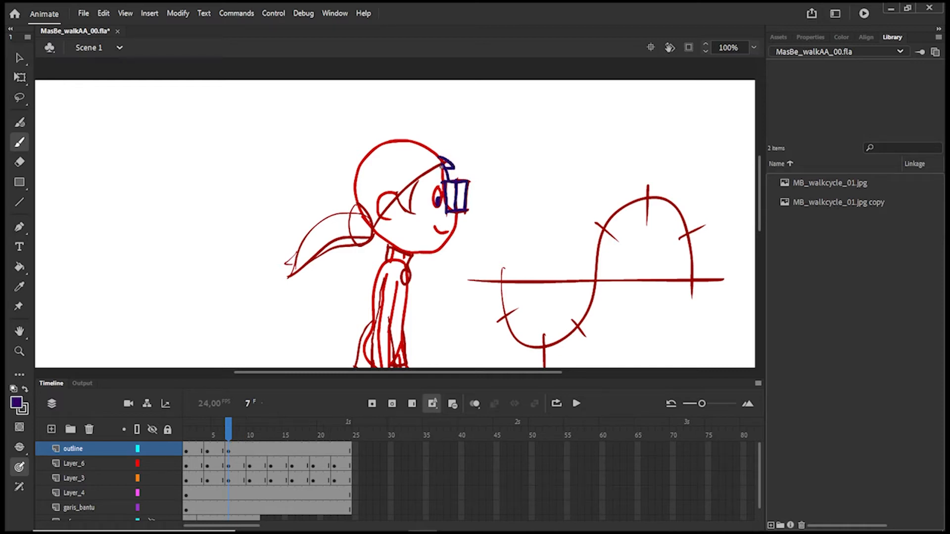
{"action": "left_click_drag", "start_coordinate": [434, 227], "coordinate": [448, 231]}
{"action": "left_click_drag", "start_coordinate": [386, 246], "coordinate": [416, 262]}
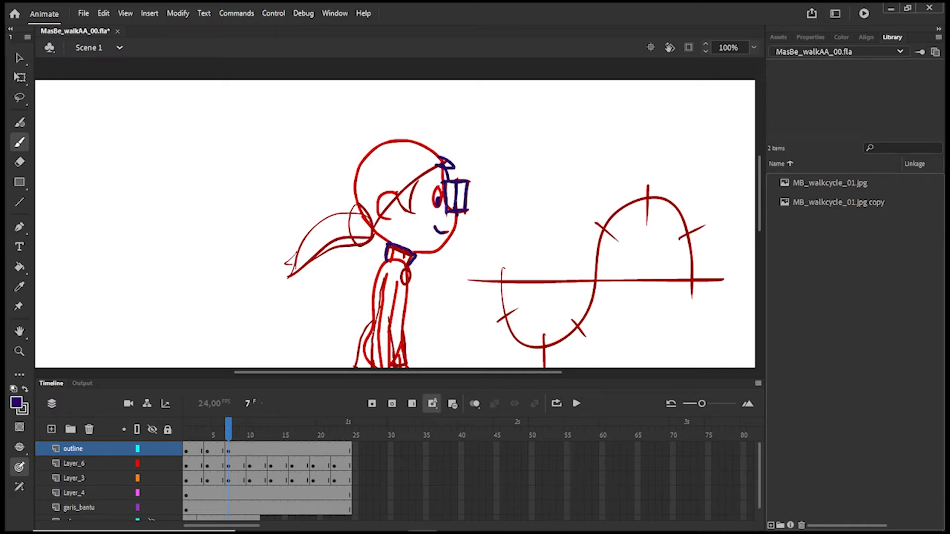
Trace the ear, hairline, head contour and ponytail of the frame 7 pose
{"action": "mouse_move", "coordinate": [419, 176]}
{"action": "left_mouse_down"}
{"action": "mouse_move", "coordinate": [373, 236]}
{"action": "mouse_move", "coordinate": [310, 269]}
{"action": "mouse_move", "coordinate": [301, 251]}
{"action": "mouse_move", "coordinate": [358, 202]}
{"action": "left_mouse_up"}
{"action": "mouse_move", "coordinate": [304, 252]}
{"action": "left_mouse_down"}
{"action": "mouse_move", "coordinate": [334, 257]}
{"action": "mouse_move", "coordinate": [371, 245]}
{"action": "left_mouse_up"}
{"action": "mouse_move", "coordinate": [358, 203]}
{"action": "left_mouse_down"}
{"action": "mouse_move", "coordinate": [356, 188]}
{"action": "mouse_move", "coordinate": [438, 149]}
{"action": "left_mouse_up"}
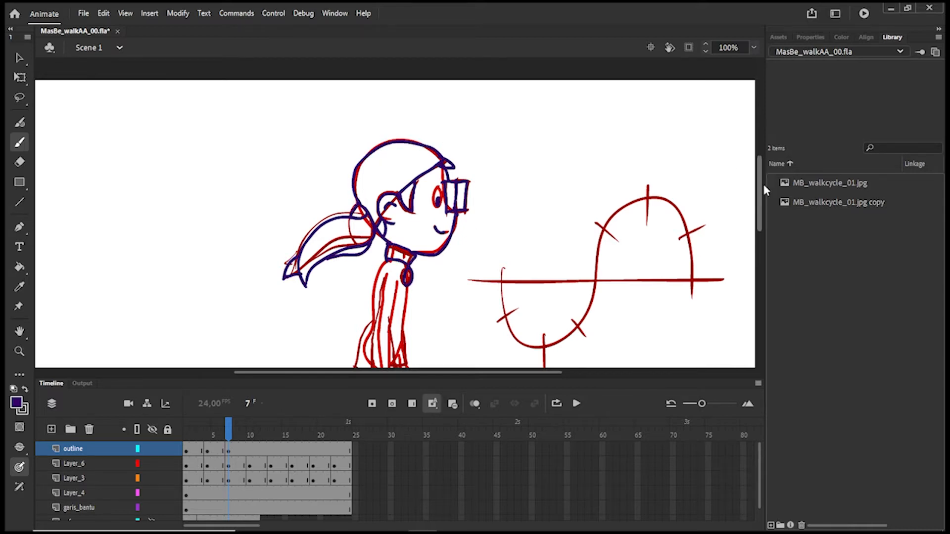
Trace the coat, sleeves, hands, legs and feet of the frame 7 pose down to the ground line
{"action": "scroll", "coordinate": [396, 222], "scroll_direction": "down", "scroll_amount": 5}
{"action": "mouse_move", "coordinate": [386, 138]}
{"action": "left_mouse_down"}
{"action": "mouse_move", "coordinate": [371, 198]}
{"action": "mouse_move", "coordinate": [396, 229]}
{"action": "left_mouse_up"}
{"action": "mouse_move", "coordinate": [385, 192]}
{"action": "left_mouse_down"}
{"action": "mouse_move", "coordinate": [399, 142]}
{"action": "mouse_move", "coordinate": [367, 183]}
{"action": "mouse_move", "coordinate": [389, 246]}
{"action": "left_mouse_up"}
{"action": "mouse_move", "coordinate": [404, 150]}
{"action": "left_mouse_down"}
{"action": "mouse_move", "coordinate": [400, 215]}
{"action": "mouse_move", "coordinate": [404, 191]}
{"action": "left_mouse_up"}
{"action": "mouse_move", "coordinate": [382, 258]}
{"action": "left_mouse_down"}
{"action": "mouse_move", "coordinate": [377, 307]}
{"action": "mouse_move", "coordinate": [367, 288]}
{"action": "mouse_move", "coordinate": [374, 318]}
{"action": "left_mouse_up"}
{"action": "mouse_move", "coordinate": [370, 233]}
{"action": "left_mouse_down"}
{"action": "mouse_move", "coordinate": [364, 297]}
{"action": "mouse_move", "coordinate": [383, 332]}
{"action": "left_mouse_up"}
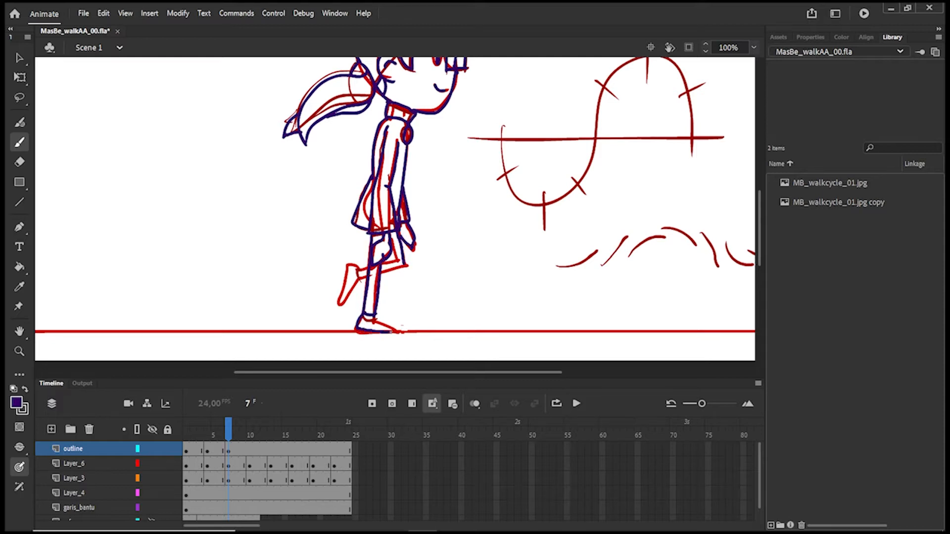
{"action": "mouse_move", "coordinate": [364, 267]}
{"action": "left_mouse_down"}
{"action": "mouse_move", "coordinate": [340, 296]}
{"action": "mouse_move", "coordinate": [361, 277]}
{"action": "mouse_move", "coordinate": [407, 266]}
{"action": "left_mouse_up"}
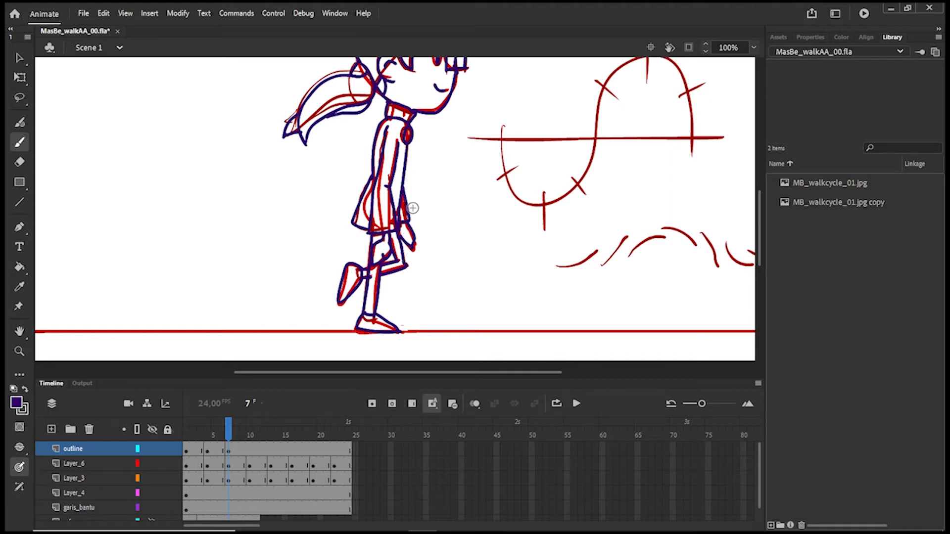
Insert a blank keyframe at frame 10 of the outline layer and trace the pose's glasses and eye
{"action": "left_click", "coordinate": [253, 442]}
{"action": "right_click", "coordinate": [249, 451]}
{"action": "left_click", "coordinate": [287, 204]}
{"action": "scroll", "coordinate": [451, 188], "scroll_direction": "up", "scroll_amount": 4}
{"action": "mouse_move", "coordinate": [452, 188]}
{"action": "left_mouse_down"}
{"action": "mouse_move", "coordinate": [453, 212]}
{"action": "mouse_move", "coordinate": [472, 184]}
{"action": "mouse_move", "coordinate": [446, 201]}
{"action": "left_mouse_up"}
{"action": "left_click_drag", "start_coordinate": [445, 167], "coordinate": [452, 183]}
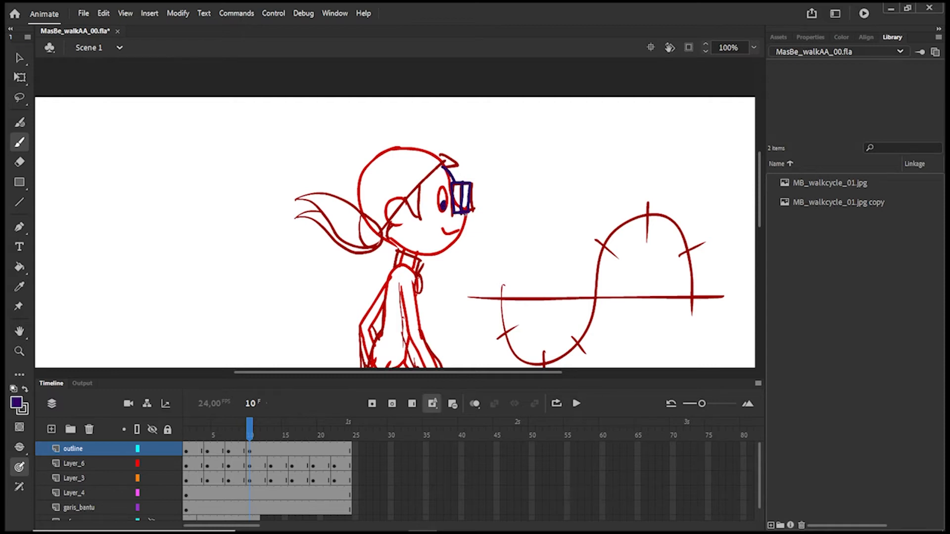
Trace the collar, face, ear, head contour and ponytail of the frame 10 pose
{"action": "left_click_drag", "start_coordinate": [400, 252], "coordinate": [419, 274]}
{"action": "mouse_move", "coordinate": [407, 200]}
{"action": "left_mouse_down"}
{"action": "mouse_move", "coordinate": [419, 184]}
{"action": "mouse_move", "coordinate": [407, 200]}
{"action": "mouse_move", "coordinate": [456, 165]}
{"action": "left_mouse_up"}
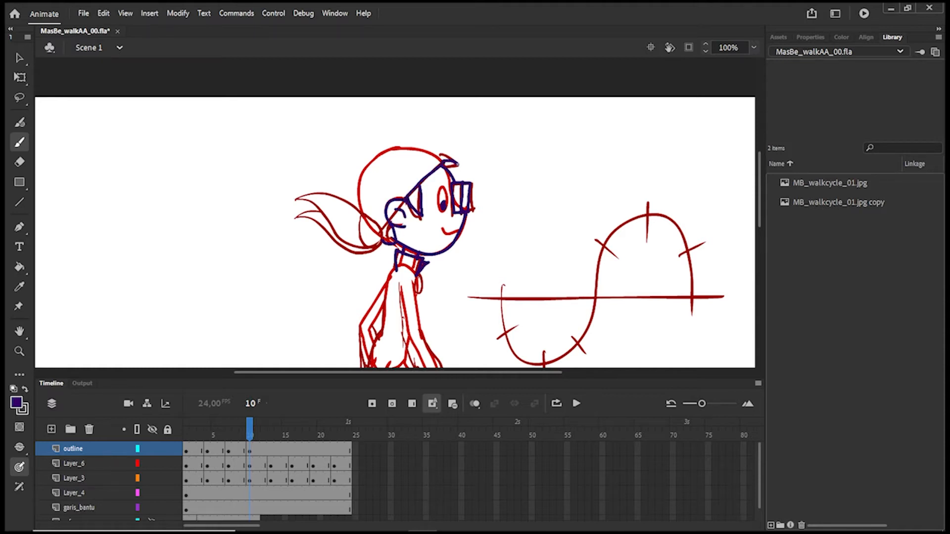
{"action": "mouse_move", "coordinate": [366, 216]}
{"action": "left_mouse_down"}
{"action": "mouse_move", "coordinate": [361, 182]}
{"action": "mouse_move", "coordinate": [402, 146]}
{"action": "mouse_move", "coordinate": [452, 146]}
{"action": "left_mouse_up"}
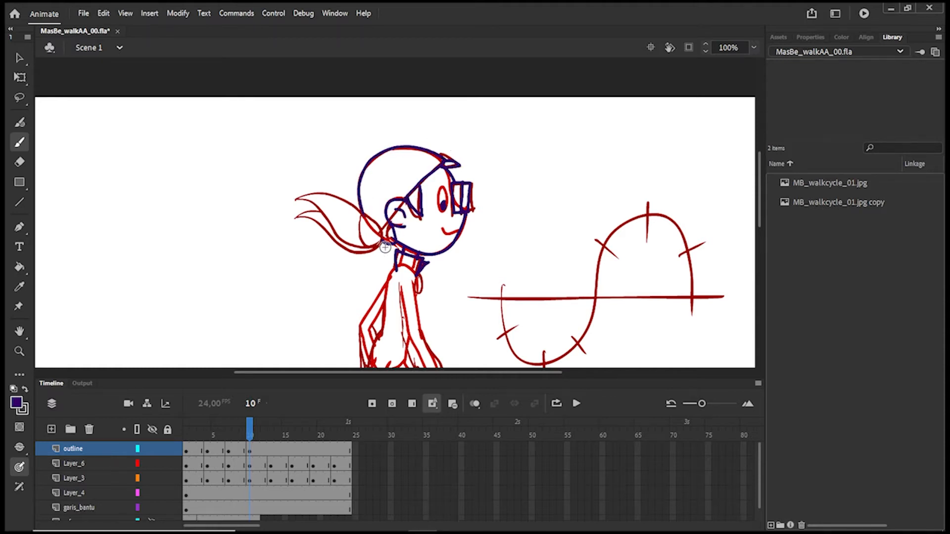
{"action": "left_click_drag", "start_coordinate": [356, 211], "coordinate": [349, 247]}
{"action": "left_click_drag", "start_coordinate": [295, 218], "coordinate": [366, 255]}
Trace the coat, both sleeves and the hands of the frame 10 pose
{"action": "left_click_drag", "start_coordinate": [757, 213], "coordinate": [757, 246]}
{"action": "mouse_move", "coordinate": [418, 136]}
{"action": "left_mouse_down"}
{"action": "mouse_move", "coordinate": [423, 197]}
{"action": "mouse_move", "coordinate": [448, 230]}
{"action": "left_mouse_up"}
{"action": "mouse_move", "coordinate": [399, 143]}
{"action": "left_mouse_down"}
{"action": "mouse_move", "coordinate": [416, 246]}
{"action": "mouse_move", "coordinate": [392, 142]}
{"action": "mouse_move", "coordinate": [370, 220]}
{"action": "mouse_move", "coordinate": [406, 235]}
{"action": "left_mouse_up"}
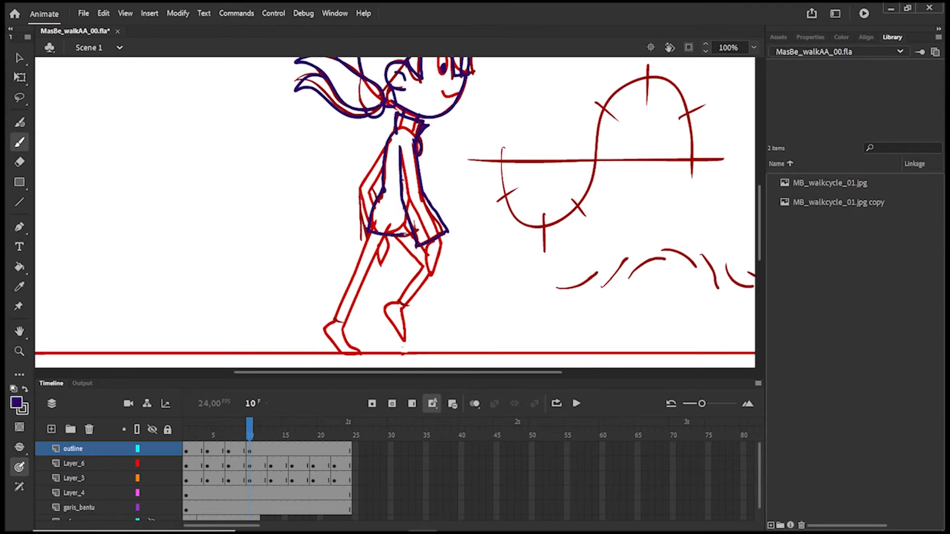
{"action": "mouse_move", "coordinate": [392, 138]}
{"action": "left_mouse_down"}
{"action": "mouse_move", "coordinate": [368, 176]}
{"action": "mouse_move", "coordinate": [363, 230]}
{"action": "left_mouse_up"}
{"action": "left_click_drag", "start_coordinate": [428, 240], "coordinate": [434, 269]}
Trace both legs and feet of the frame 10 pose
{"action": "mouse_move", "coordinate": [348, 309]}
{"action": "left_mouse_down"}
{"action": "mouse_move", "coordinate": [379, 238]}
{"action": "mouse_move", "coordinate": [337, 317]}
{"action": "left_mouse_up"}
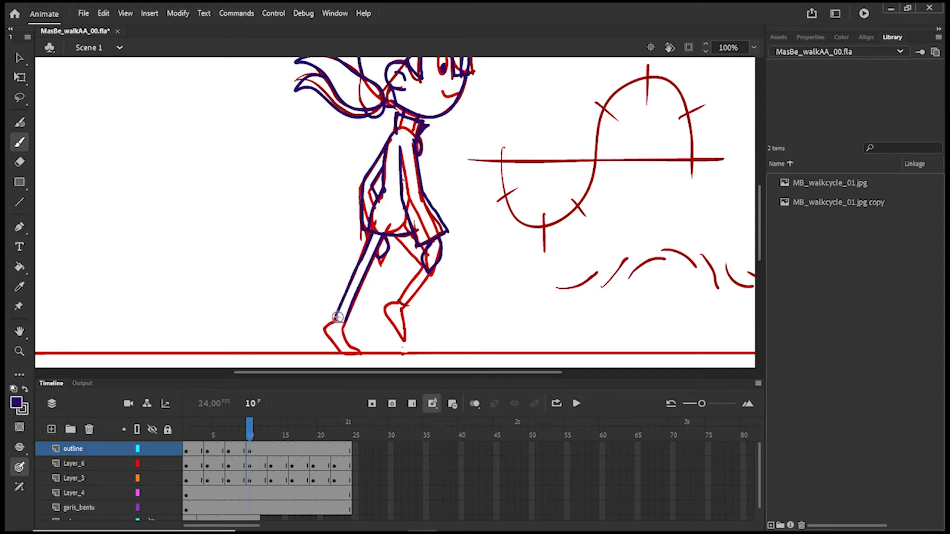
{"action": "mouse_move", "coordinate": [400, 301]}
{"action": "left_mouse_down"}
{"action": "mouse_move", "coordinate": [392, 325]}
{"action": "mouse_move", "coordinate": [408, 312]}
{"action": "left_mouse_up"}
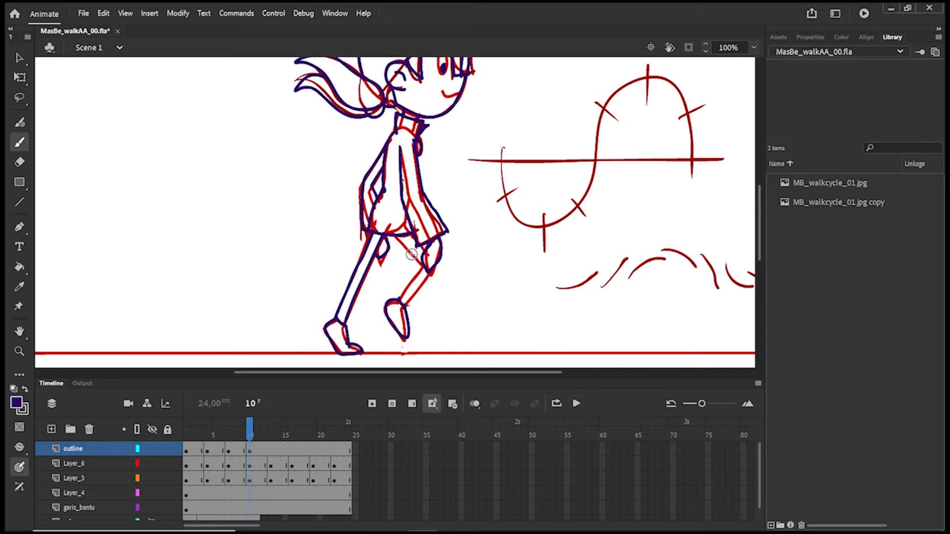
{"action": "left_click_drag", "start_coordinate": [423, 266], "coordinate": [402, 301]}
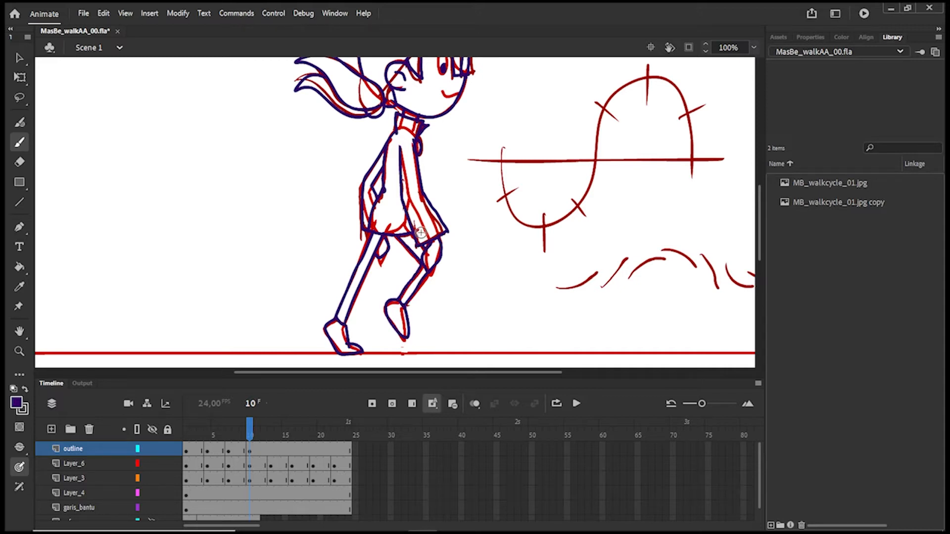
Insert a blank keyframe at frame 13 of the outline layer and trace the pose's glasses, eye and fringe tip
{"action": "left_click", "coordinate": [274, 422]}
{"action": "right_click", "coordinate": [269, 451]}
{"action": "left_click", "coordinate": [341, 205]}
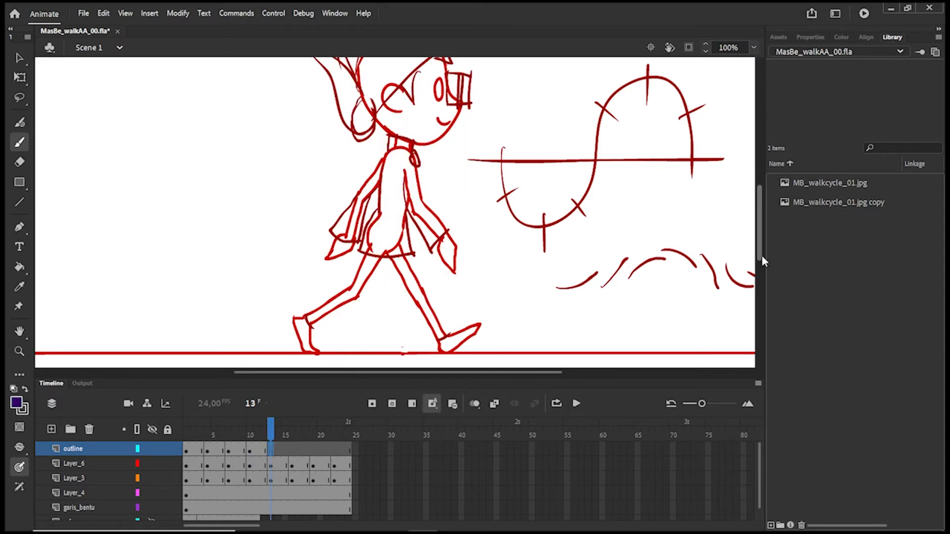
{"action": "scroll", "coordinate": [758, 262], "scroll_direction": "up", "scroll_amount": 3}
{"action": "mouse_move", "coordinate": [447, 161]}
{"action": "left_mouse_down"}
{"action": "mouse_move", "coordinate": [470, 188]}
{"action": "mouse_move", "coordinate": [449, 191]}
{"action": "left_mouse_up"}
{"action": "mouse_move", "coordinate": [458, 161]}
{"action": "left_mouse_down"}
{"action": "mouse_move", "coordinate": [458, 190]}
{"action": "mouse_move", "coordinate": [439, 184]}
{"action": "left_mouse_up"}
{"action": "left_click_drag", "start_coordinate": [433, 144], "coordinate": [451, 151]}
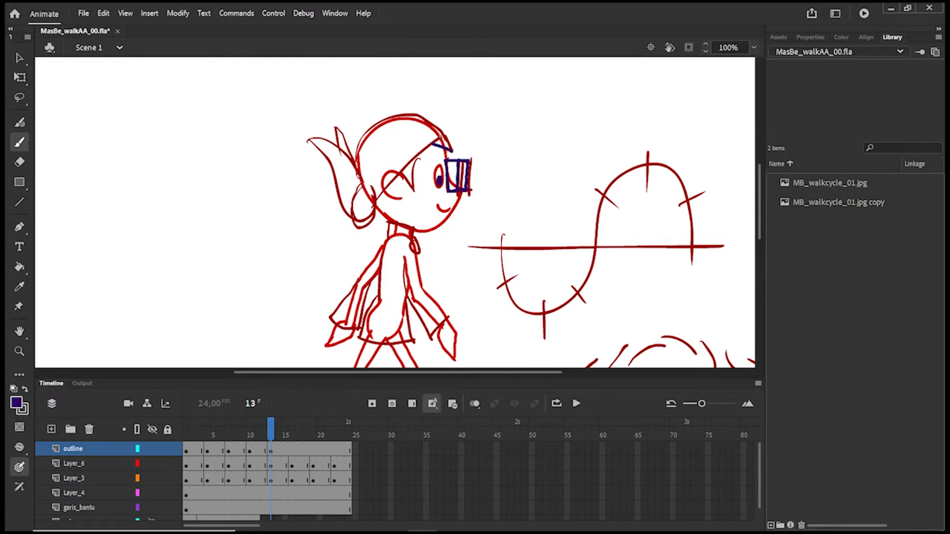
Trace the chin, mouth, collar, ear, hairline and ponytail of the frame 13 pose
{"action": "mouse_move", "coordinate": [463, 192]}
{"action": "left_mouse_down"}
{"action": "mouse_move", "coordinate": [449, 216]}
{"action": "mouse_move", "coordinate": [416, 230]}
{"action": "left_mouse_up"}
{"action": "left_click_drag", "start_coordinate": [435, 206], "coordinate": [445, 210]}
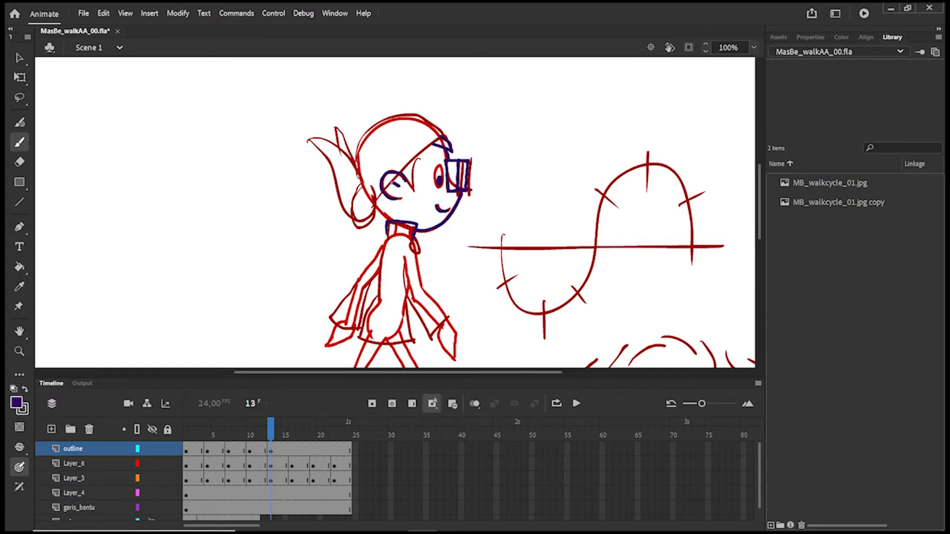
{"action": "mouse_move", "coordinate": [442, 139]}
{"action": "left_mouse_down"}
{"action": "mouse_move", "coordinate": [376, 203]}
{"action": "mouse_move", "coordinate": [389, 221]}
{"action": "left_mouse_up"}
{"action": "mouse_move", "coordinate": [367, 182]}
{"action": "left_mouse_down"}
{"action": "mouse_move", "coordinate": [347, 216]}
{"action": "mouse_move", "coordinate": [315, 158]}
{"action": "mouse_move", "coordinate": [347, 162]}
{"action": "mouse_move", "coordinate": [319, 145]}
{"action": "mouse_move", "coordinate": [359, 171]}
{"action": "left_mouse_up"}
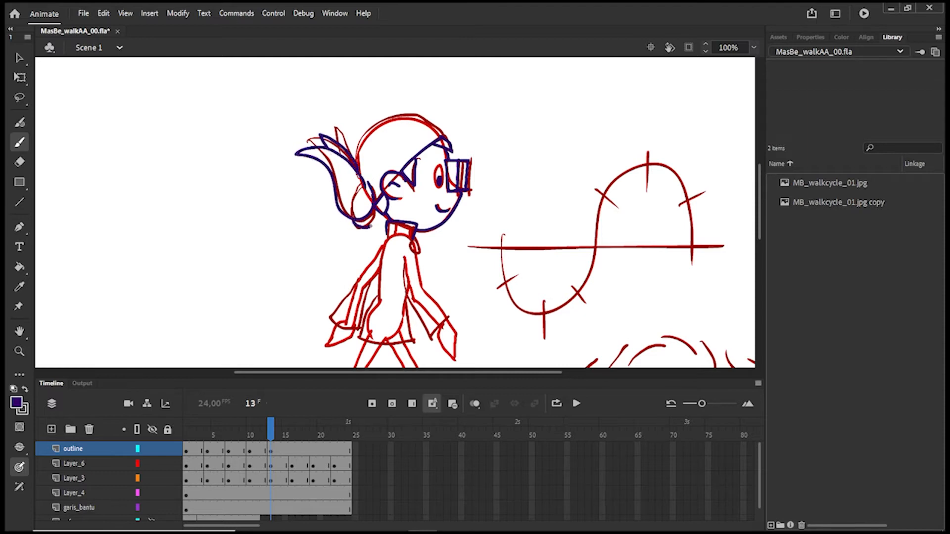
Trace the coat body and the forward arm with its sleeve and hand in the frame 13 pose
{"action": "scroll", "coordinate": [748, 221], "scroll_direction": "down", "scroll_amount": 3}
{"action": "left_click_drag", "start_coordinate": [387, 149], "coordinate": [419, 188]}
{"action": "left_click_drag", "start_coordinate": [393, 148], "coordinate": [380, 208]}
{"action": "left_click_drag", "start_coordinate": [376, 254], "coordinate": [412, 253]}
{"action": "left_click_drag", "start_coordinate": [407, 209], "coordinate": [411, 251]}
{"action": "mouse_move", "coordinate": [405, 167]}
{"action": "left_mouse_down"}
{"action": "mouse_move", "coordinate": [406, 209]}
{"action": "mouse_move", "coordinate": [428, 246]}
{"action": "left_mouse_up"}
{"action": "left_click_drag", "start_coordinate": [428, 246], "coordinate": [449, 229]}
{"action": "left_click_drag", "start_coordinate": [421, 194], "coordinate": [449, 229]}
{"action": "left_click_drag", "start_coordinate": [440, 241], "coordinate": [453, 268]}
{"action": "left_click_drag", "start_coordinate": [448, 232], "coordinate": [455, 269]}
Trace the sleeve and hand of the backward-swinging arm in the frame 13 pose
{"action": "left_click_drag", "start_coordinate": [334, 222], "coordinate": [362, 236]}
{"action": "left_click_drag", "start_coordinate": [362, 236], "coordinate": [379, 188]}
{"action": "mouse_move", "coordinate": [336, 221]}
{"action": "left_mouse_down"}
{"action": "mouse_move", "coordinate": [382, 157]}
{"action": "mouse_move", "coordinate": [327, 254]}
{"action": "mouse_move", "coordinate": [353, 235]}
{"action": "left_mouse_up"}
{"action": "left_click_drag", "start_coordinate": [334, 245], "coordinate": [341, 245]}
{"action": "mouse_move", "coordinate": [306, 315]}
{"action": "left_mouse_down"}
{"action": "mouse_move", "coordinate": [350, 284]}
{"action": "mouse_move", "coordinate": [367, 251]}
{"action": "left_mouse_up"}
{"action": "key", "text": "ctrl+z"}
{"action": "key", "text": "ctrl+z"}
Trace both striding legs and their feet in the frame 13 pose
{"action": "left_click_drag", "start_coordinate": [305, 314], "coordinate": [312, 324]}
{"action": "left_click_drag", "start_coordinate": [306, 315], "coordinate": [351, 286]}
{"action": "left_click_drag", "start_coordinate": [367, 252], "coordinate": [350, 286]}
{"action": "left_click_drag", "start_coordinate": [312, 323], "coordinate": [357, 295]}
{"action": "mouse_move", "coordinate": [358, 295]}
{"action": "left_mouse_down"}
{"action": "mouse_move", "coordinate": [381, 255]}
{"action": "mouse_move", "coordinate": [438, 337]}
{"action": "left_mouse_up"}
{"action": "left_click_drag", "start_coordinate": [405, 256], "coordinate": [446, 332]}
{"action": "left_click_drag", "start_coordinate": [446, 333], "coordinate": [444, 352]}
{"action": "mouse_move", "coordinate": [447, 332]}
{"action": "left_mouse_down"}
{"action": "mouse_move", "coordinate": [476, 324]}
{"action": "mouse_move", "coordinate": [446, 352]}
{"action": "left_mouse_up"}
{"action": "left_click_drag", "start_coordinate": [307, 314], "coordinate": [321, 352]}
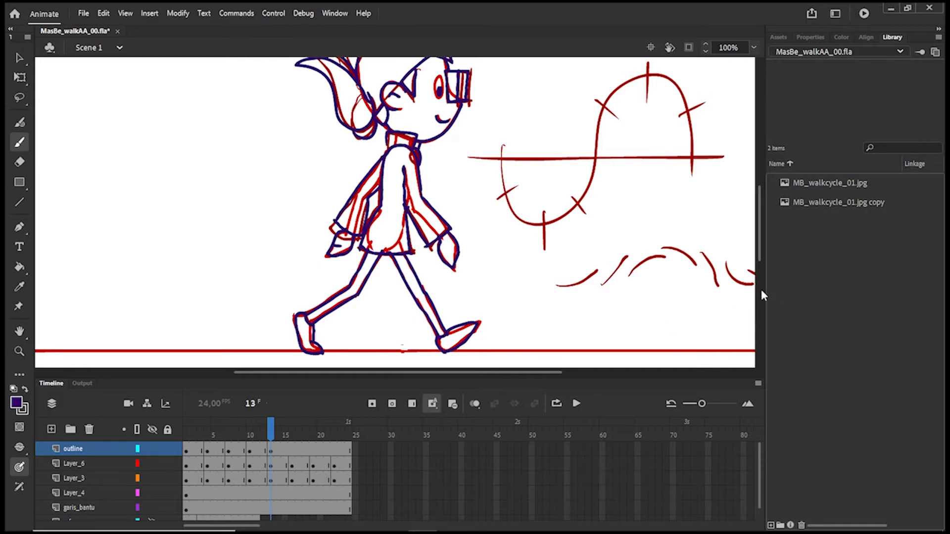
Insert a blank keyframe at frame 16 of the outline layer and trace the pose's glasses and eye
{"action": "left_click", "coordinate": [292, 449]}
{"action": "right_click", "coordinate": [291, 450]}
{"action": "left_click", "coordinate": [363, 207]}
{"action": "left_click_drag", "start_coordinate": [762, 241], "coordinate": [762, 223]}
{"action": "mouse_move", "coordinate": [441, 162]}
{"action": "left_mouse_down"}
{"action": "mouse_move", "coordinate": [442, 192]}
{"action": "mouse_move", "coordinate": [463, 161]}
{"action": "left_mouse_up"}
{"action": "left_click_drag", "start_coordinate": [463, 161], "coordinate": [460, 192]}
{"action": "left_click_drag", "start_coordinate": [442, 193], "coordinate": [460, 193]}
{"action": "left_click_drag", "start_coordinate": [453, 160], "coordinate": [451, 192]}
{"action": "left_click_drag", "start_coordinate": [436, 176], "coordinate": [435, 183]}
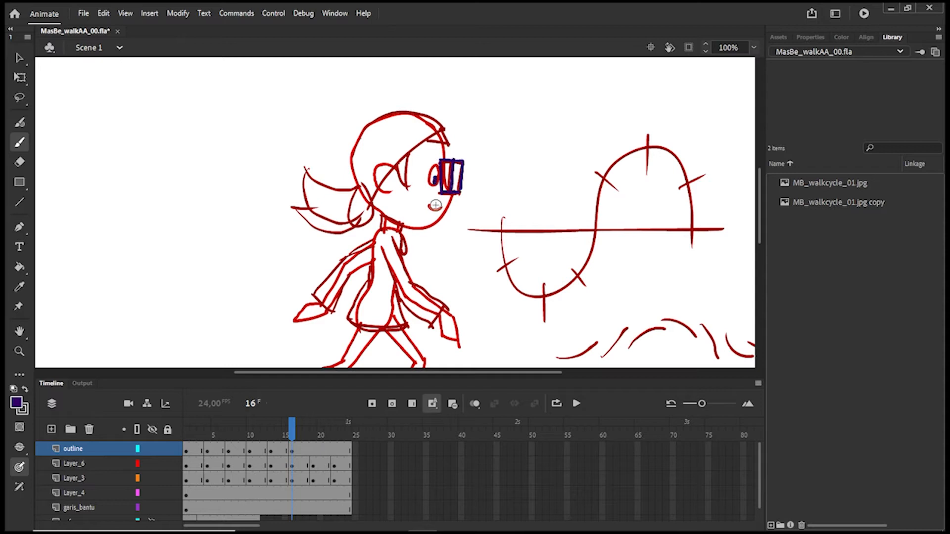
Trace the face, mouth, ear, collar, head contour and ponytail of the frame 16 pose
{"action": "left_click_drag", "start_coordinate": [403, 228], "coordinate": [451, 195]}
{"action": "mouse_move", "coordinate": [395, 170]}
{"action": "left_mouse_down"}
{"action": "mouse_move", "coordinate": [380, 196]}
{"action": "mouse_move", "coordinate": [409, 151]}
{"action": "left_mouse_up"}
{"action": "left_click_drag", "start_coordinate": [396, 165], "coordinate": [442, 131]}
{"action": "mouse_move", "coordinate": [374, 192]}
{"action": "left_mouse_down"}
{"action": "mouse_move", "coordinate": [383, 213]}
{"action": "mouse_move", "coordinate": [311, 163]}
{"action": "mouse_move", "coordinate": [352, 220]}
{"action": "mouse_move", "coordinate": [368, 187]}
{"action": "left_mouse_up"}
{"action": "mouse_move", "coordinate": [292, 210]}
{"action": "left_mouse_down"}
{"action": "mouse_move", "coordinate": [359, 227]}
{"action": "mouse_move", "coordinate": [435, 118]}
{"action": "mouse_move", "coordinate": [448, 143]}
{"action": "left_mouse_up"}
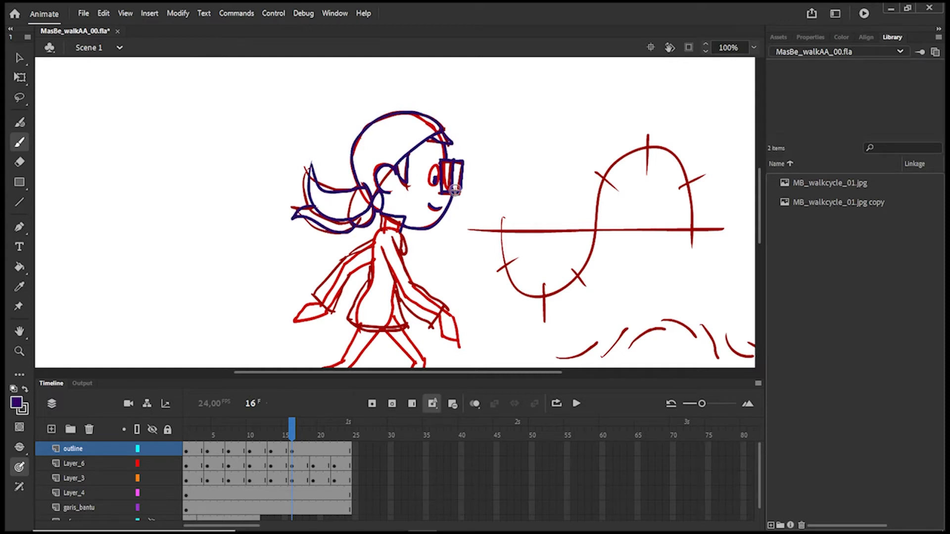
Trace the coat, both sleeves and the hands of the frame 16 pose
{"action": "scroll", "coordinate": [453, 185], "scroll_direction": "down", "scroll_amount": 3}
{"action": "mouse_move", "coordinate": [383, 161]}
{"action": "left_mouse_down"}
{"action": "mouse_move", "coordinate": [353, 253]}
{"action": "mouse_move", "coordinate": [397, 229]}
{"action": "left_mouse_up"}
{"action": "left_click_drag", "start_coordinate": [387, 169], "coordinate": [428, 260]}
{"action": "left_click_drag", "start_coordinate": [395, 175], "coordinate": [445, 239]}
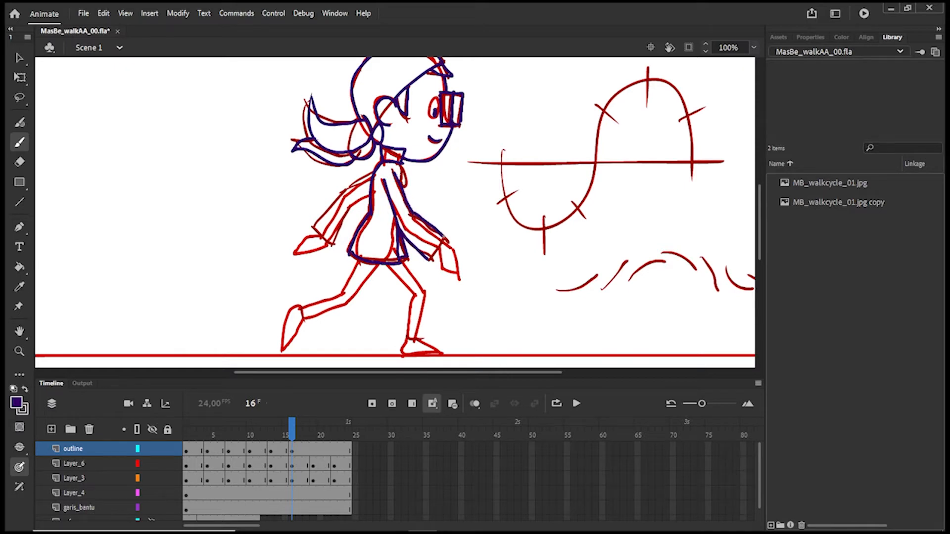
{"action": "mouse_move", "coordinate": [347, 193]}
{"action": "left_mouse_down"}
{"action": "mouse_move", "coordinate": [300, 252]}
{"action": "mouse_move", "coordinate": [328, 245]}
{"action": "left_mouse_up"}
{"action": "mouse_move", "coordinate": [457, 273]}
{"action": "left_mouse_down"}
{"action": "mouse_move", "coordinate": [444, 242]}
{"action": "mouse_move", "coordinate": [455, 272]}
{"action": "left_mouse_up"}
Trace both legs and feet of the frame 16 pose
{"action": "mouse_move", "coordinate": [387, 262]}
{"action": "left_mouse_down"}
{"action": "mouse_move", "coordinate": [411, 341]}
{"action": "mouse_move", "coordinate": [427, 297]}
{"action": "mouse_move", "coordinate": [418, 342]}
{"action": "mouse_move", "coordinate": [401, 355]}
{"action": "left_mouse_up"}
{"action": "left_click_drag", "start_coordinate": [418, 339], "coordinate": [448, 358]}
{"action": "left_click_drag", "start_coordinate": [300, 312], "coordinate": [282, 349]}
{"action": "left_click_drag", "start_coordinate": [282, 349], "coordinate": [361, 261]}
{"action": "left_click_drag", "start_coordinate": [353, 305], "coordinate": [375, 261]}
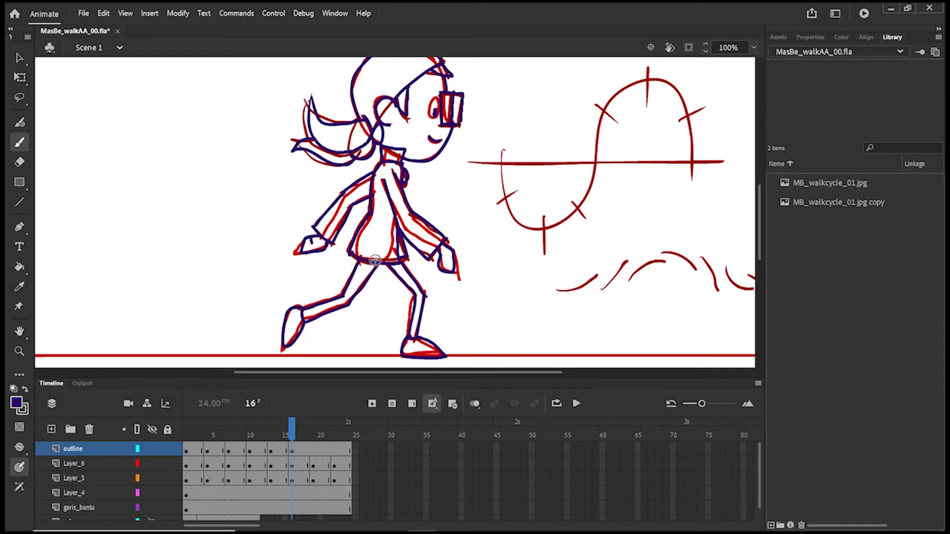
Insert a blank keyframe at frame 19 of the outline layer and trace the pose's glasses, face, collar and mouth
{"action": "left_click", "coordinate": [312, 449]}
{"action": "right_click", "coordinate": [313, 450]}
{"action": "left_click", "coordinate": [317, 210]}
{"action": "left_click_drag", "start_coordinate": [762, 243], "coordinate": [762, 223]}
{"action": "scroll", "coordinate": [762, 224], "scroll_direction": "down", "scroll_amount": 1}
{"action": "scroll", "coordinate": [335, 238], "scroll_direction": "up", "scroll_amount": 2}
{"action": "mouse_move", "coordinate": [447, 187]}
{"action": "left_mouse_down"}
{"action": "mouse_move", "coordinate": [466, 184]}
{"action": "mouse_move", "coordinate": [414, 225]}
{"action": "mouse_move", "coordinate": [391, 229]}
{"action": "left_mouse_up"}
{"action": "left_click_drag", "start_coordinate": [391, 213], "coordinate": [411, 234]}
{"action": "left_click_drag", "start_coordinate": [436, 200], "coordinate": [448, 203]}
Trace the hairline, ear, head contour and ponytail of the frame 19 pose
{"action": "mouse_move", "coordinate": [402, 174]}
{"action": "left_mouse_down"}
{"action": "mouse_move", "coordinate": [387, 192]}
{"action": "mouse_move", "coordinate": [413, 182]}
{"action": "mouse_move", "coordinate": [425, 148]}
{"action": "mouse_move", "coordinate": [455, 146]}
{"action": "left_mouse_up"}
{"action": "mouse_move", "coordinate": [372, 187]}
{"action": "left_mouse_down"}
{"action": "mouse_move", "coordinate": [391, 117]}
{"action": "mouse_move", "coordinate": [450, 129]}
{"action": "mouse_move", "coordinate": [327, 208]}
{"action": "mouse_move", "coordinate": [374, 188]}
{"action": "left_mouse_up"}
{"action": "mouse_move", "coordinate": [310, 229]}
{"action": "left_mouse_down"}
{"action": "mouse_move", "coordinate": [324, 250]}
{"action": "mouse_move", "coordinate": [376, 210]}
{"action": "left_mouse_up"}
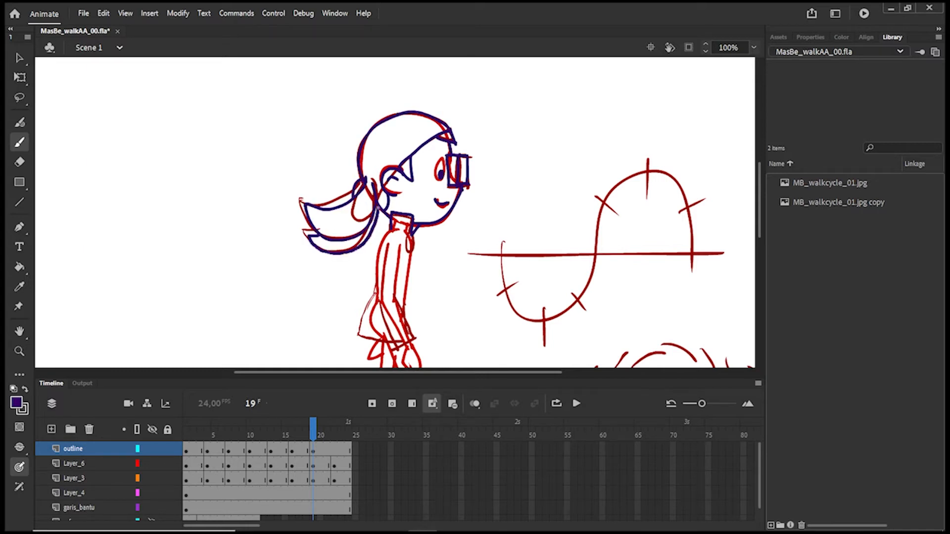
Trace the coat, the hanging sleeve and the hand of the frame 19 pose
{"action": "scroll", "coordinate": [716, 175], "scroll_direction": "down", "scroll_amount": 3}
{"action": "mouse_move", "coordinate": [409, 162]}
{"action": "left_mouse_down"}
{"action": "mouse_move", "coordinate": [412, 183]}
{"action": "mouse_move", "coordinate": [374, 218]}
{"action": "mouse_move", "coordinate": [359, 263]}
{"action": "mouse_move", "coordinate": [414, 266]}
{"action": "left_mouse_up"}
{"action": "left_click_drag", "start_coordinate": [394, 216], "coordinate": [418, 261]}
{"action": "left_click_drag", "start_coordinate": [400, 176], "coordinate": [416, 256]}
{"action": "left_click_drag", "start_coordinate": [389, 268], "coordinate": [361, 261]}
{"action": "left_click_drag", "start_coordinate": [421, 291], "coordinate": [419, 282]}
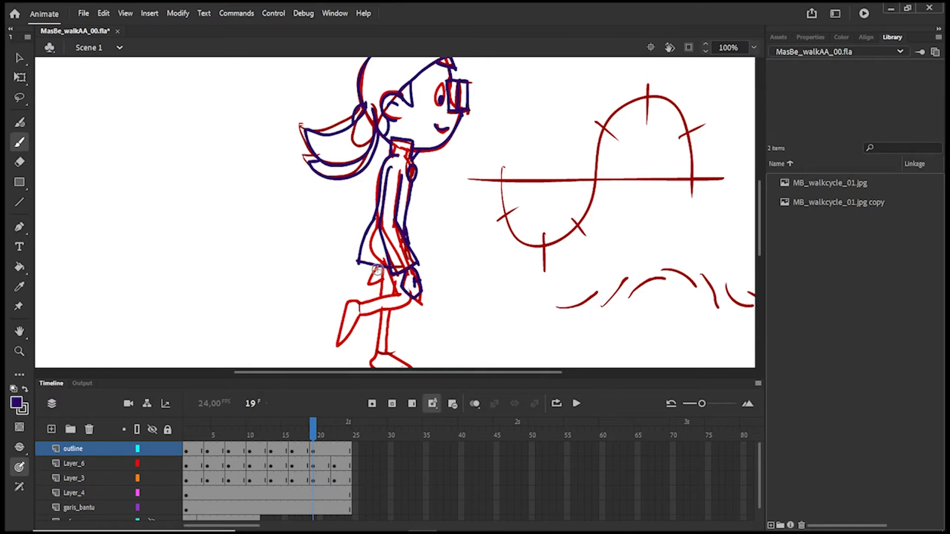
Trace the raised leg and the standing leg with their feet in the frame 19 pose
{"action": "mouse_move", "coordinate": [366, 305]}
{"action": "left_mouse_down"}
{"action": "mouse_move", "coordinate": [402, 297]}
{"action": "mouse_move", "coordinate": [390, 353]}
{"action": "mouse_move", "coordinate": [358, 308]}
{"action": "mouse_move", "coordinate": [341, 342]}
{"action": "left_mouse_up"}
{"action": "scroll", "coordinate": [736, 235], "scroll_direction": "down", "scroll_amount": 3}
{"action": "mouse_move", "coordinate": [387, 287]}
{"action": "left_mouse_down"}
{"action": "mouse_move", "coordinate": [417, 299]}
{"action": "mouse_move", "coordinate": [376, 302]}
{"action": "left_mouse_up"}
Insert a blank keyframe at frame 22 of the outline layer and trace the pose's glasses, eye, mouth and ear
{"action": "left_click", "coordinate": [331, 453]}
{"action": "right_click", "coordinate": [331, 453]}
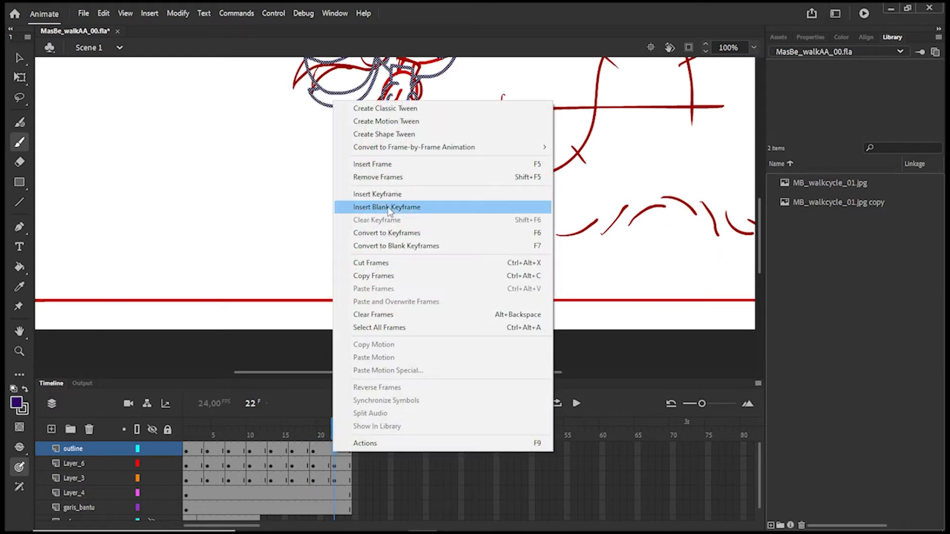
{"action": "left_click", "coordinate": [389, 210]}
{"action": "scroll", "coordinate": [761, 263], "scroll_direction": "up", "scroll_amount": 3}
{"action": "mouse_move", "coordinate": [450, 184]}
{"action": "left_mouse_down"}
{"action": "mouse_move", "coordinate": [451, 212]}
{"action": "mouse_move", "coordinate": [474, 213]}
{"action": "mouse_move", "coordinate": [443, 209]}
{"action": "left_mouse_up"}
{"action": "mouse_move", "coordinate": [416, 173]}
{"action": "left_mouse_down"}
{"action": "mouse_move", "coordinate": [418, 210]}
{"action": "mouse_move", "coordinate": [400, 199]}
{"action": "mouse_move", "coordinate": [391, 226]}
{"action": "left_mouse_up"}
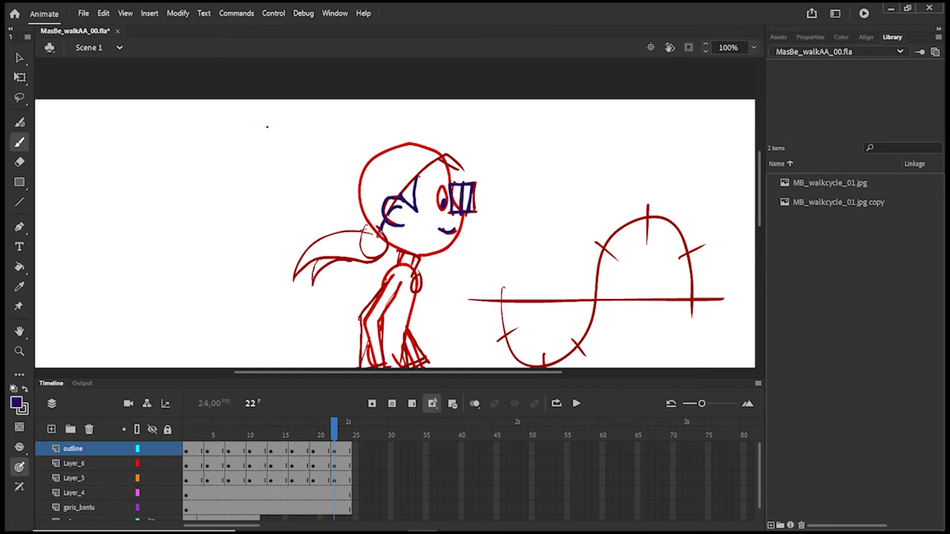
Trace the collar, face, fringe, head contour and ponytail of the frame 22 pose
{"action": "mouse_move", "coordinate": [422, 266]}
{"action": "left_mouse_down"}
{"action": "mouse_move", "coordinate": [461, 229]}
{"action": "mouse_move", "coordinate": [462, 170]}
{"action": "mouse_move", "coordinate": [452, 161]}
{"action": "left_mouse_up"}
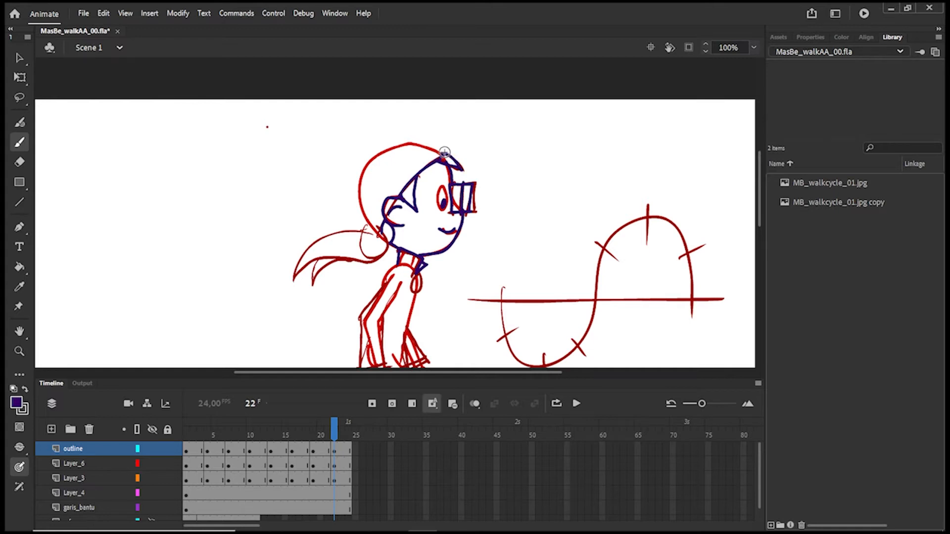
{"action": "mouse_move", "coordinate": [393, 230]}
{"action": "left_mouse_down"}
{"action": "mouse_move", "coordinate": [383, 150]}
{"action": "mouse_move", "coordinate": [448, 148]}
{"action": "left_mouse_up"}
{"action": "mouse_move", "coordinate": [300, 286]}
{"action": "left_mouse_down"}
{"action": "mouse_move", "coordinate": [379, 230]}
{"action": "mouse_move", "coordinate": [349, 257]}
{"action": "left_mouse_up"}
{"action": "mouse_move", "coordinate": [320, 262]}
{"action": "left_mouse_down"}
{"action": "mouse_move", "coordinate": [386, 245]}
{"action": "mouse_move", "coordinate": [371, 225]}
{"action": "mouse_move", "coordinate": [319, 296]}
{"action": "left_mouse_up"}
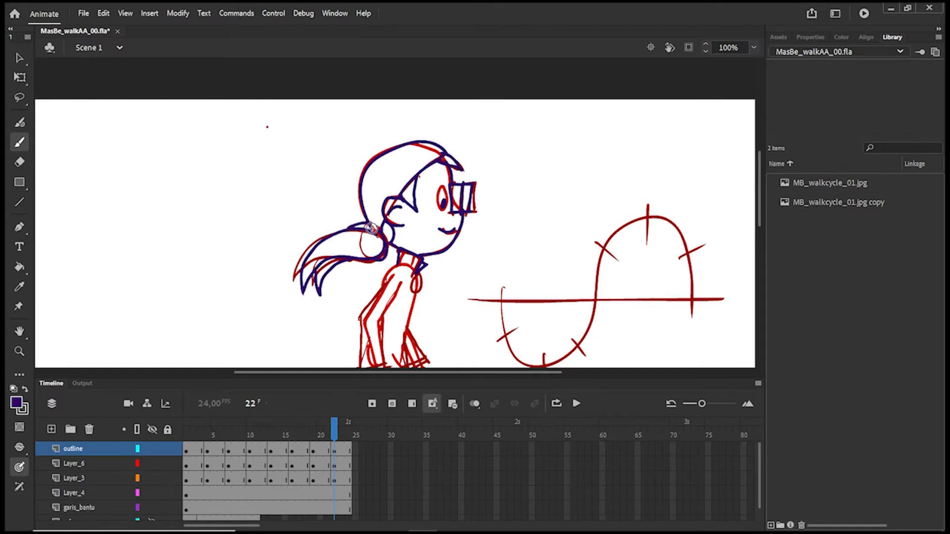
Trace the coat and both sleeves of the frame 22 pose
{"action": "scroll", "coordinate": [736, 215], "scroll_direction": "down", "scroll_amount": 3}
{"action": "mouse_move", "coordinate": [388, 180]}
{"action": "left_mouse_down"}
{"action": "mouse_move", "coordinate": [412, 173]}
{"action": "mouse_move", "coordinate": [356, 275]}
{"action": "mouse_move", "coordinate": [389, 272]}
{"action": "left_mouse_up"}
{"action": "mouse_move", "coordinate": [386, 272]}
{"action": "left_mouse_down"}
{"action": "mouse_move", "coordinate": [376, 224]}
{"action": "mouse_move", "coordinate": [401, 189]}
{"action": "left_mouse_up"}
{"action": "mouse_move", "coordinate": [415, 203]}
{"action": "left_mouse_down"}
{"action": "mouse_move", "coordinate": [412, 280]}
{"action": "mouse_move", "coordinate": [377, 308]}
{"action": "mouse_move", "coordinate": [407, 283]}
{"action": "mouse_move", "coordinate": [430, 294]}
{"action": "mouse_move", "coordinate": [416, 310]}
{"action": "left_mouse_up"}
Trace the hands, legs and feet of the frame 22 pose
{"action": "scroll", "coordinate": [371, 227], "scroll_direction": "down", "scroll_amount": 3}
{"action": "mouse_move", "coordinate": [371, 226]}
{"action": "left_mouse_down"}
{"action": "mouse_move", "coordinate": [371, 259]}
{"action": "mouse_move", "coordinate": [345, 301]}
{"action": "mouse_move", "coordinate": [372, 338]}
{"action": "left_mouse_up"}
{"action": "mouse_move", "coordinate": [396, 281]}
{"action": "left_mouse_down"}
{"action": "mouse_move", "coordinate": [384, 290]}
{"action": "mouse_move", "coordinate": [402, 321]}
{"action": "mouse_move", "coordinate": [405, 293]}
{"action": "left_mouse_up"}
{"action": "mouse_move", "coordinate": [415, 250]}
{"action": "left_mouse_down"}
{"action": "mouse_move", "coordinate": [397, 281]}
{"action": "mouse_move", "coordinate": [404, 286]}
{"action": "left_mouse_up"}
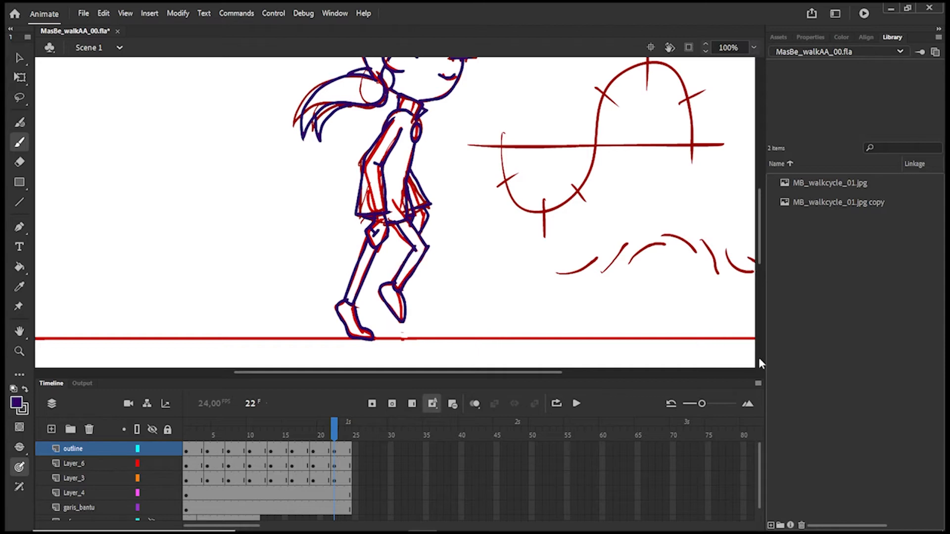
Hide the sketch layers Layer_6, Layer_3 and Layer_4, and fit the whole stage in view
{"action": "left_click_drag", "start_coordinate": [152, 464], "coordinate": [153, 493]}
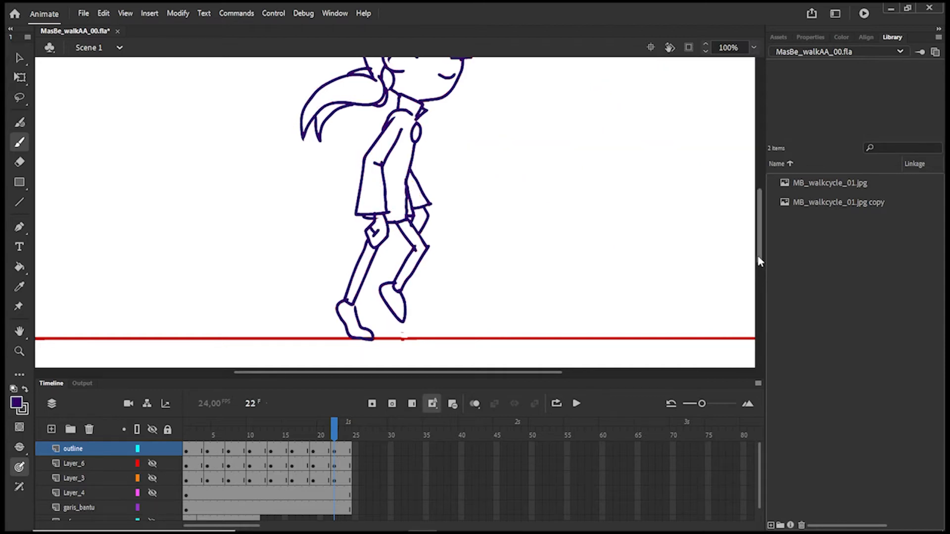
{"action": "scroll", "coordinate": [762, 278], "scroll_direction": "up", "scroll_amount": 3}
{"action": "left_click", "coordinate": [753, 47]}
{"action": "left_click", "coordinate": [791, 61]}
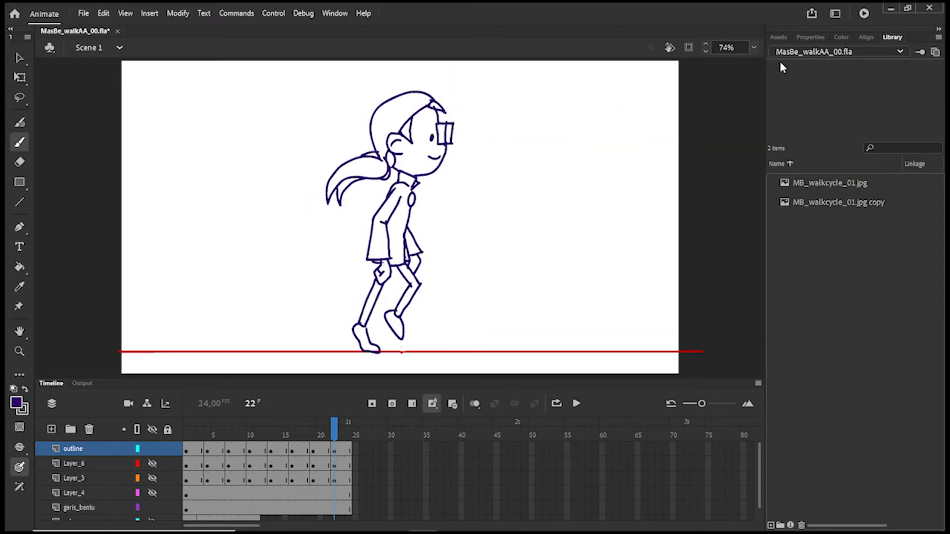
Play the walk cycle with looping over the whole animation, and return to frame 1 with nothing selected
{"action": "left_click", "coordinate": [556, 403]}
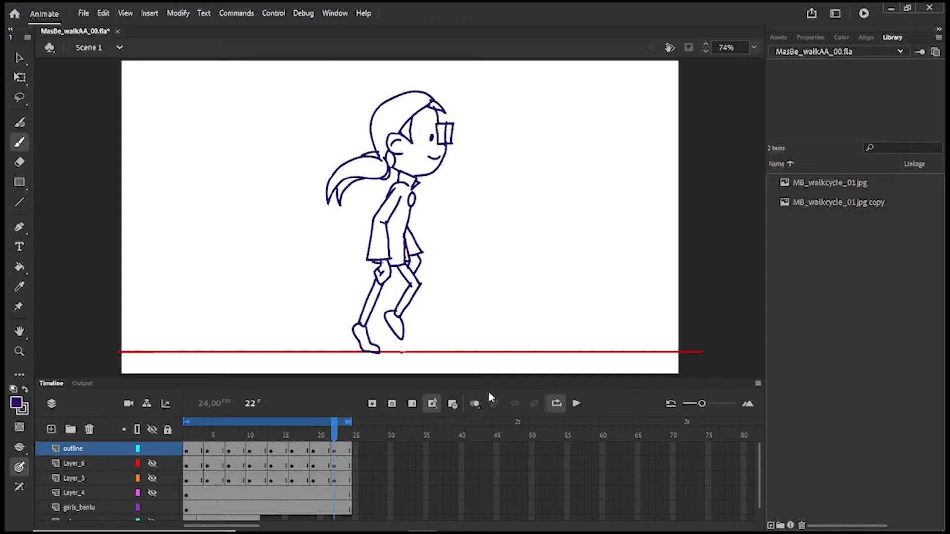
{"action": "left_click", "coordinate": [577, 404]}
{"action": "left_click", "coordinate": [576, 402]}
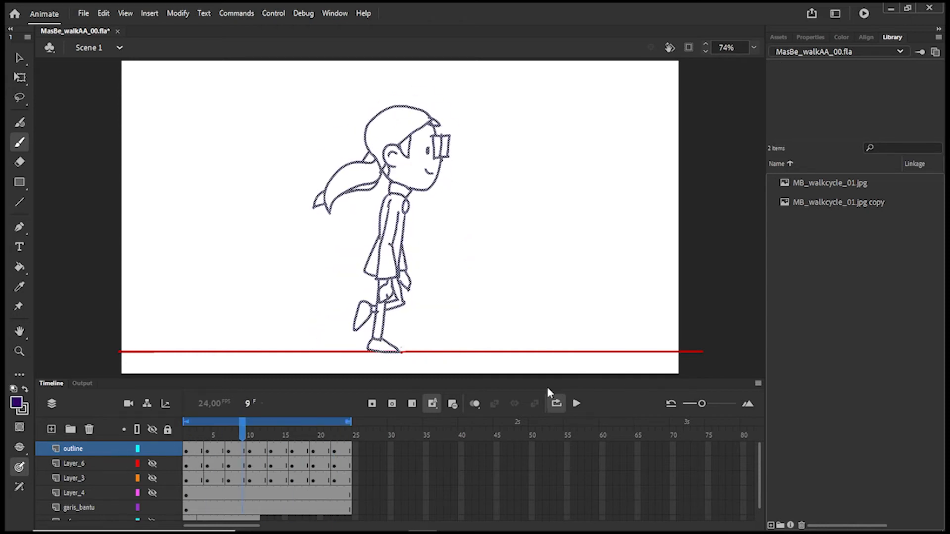
{"action": "key", "text": "ctrl+shift+a"}
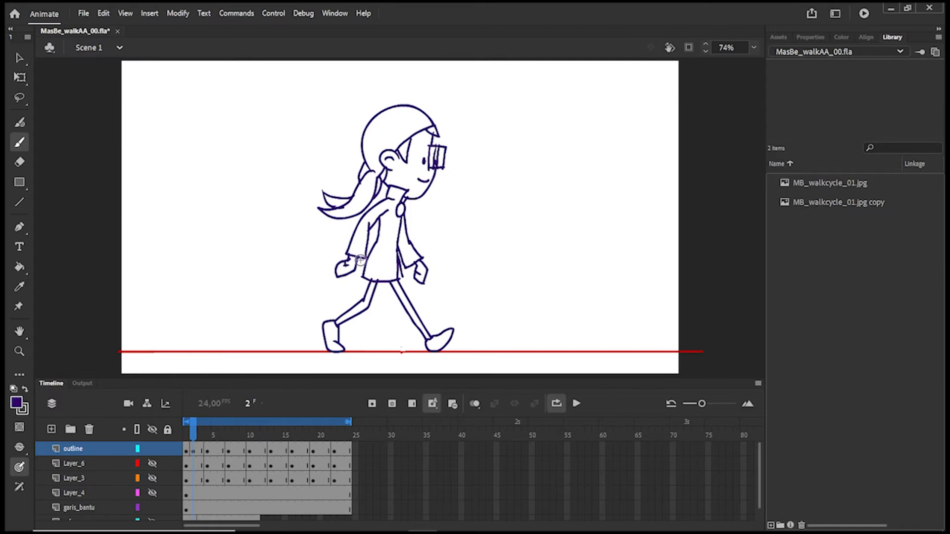
{"action": "left_click", "coordinate": [185, 457]}
{"action": "key", "text": "ctrl+shift+a"}
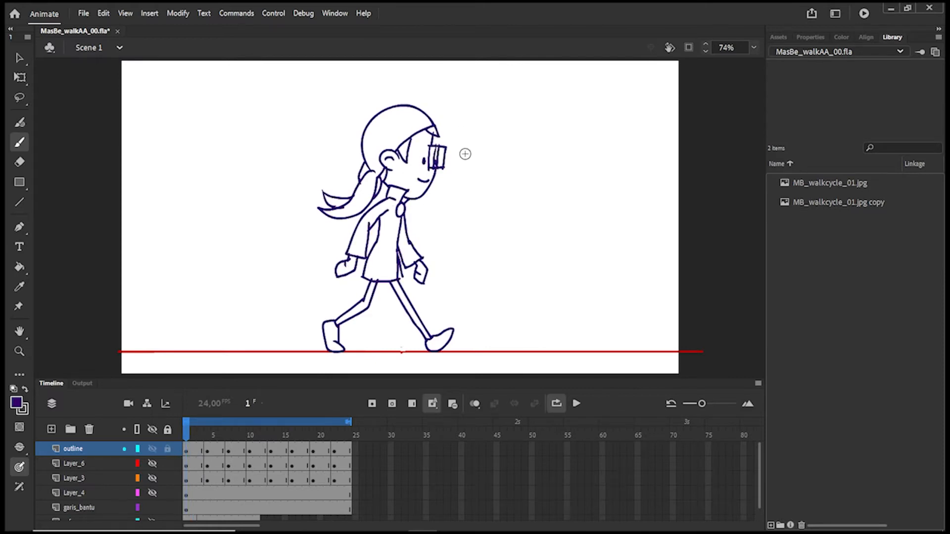
Go through the outline keyframes from frame 4 to frame 22 and add the missing finger lines to the front hand in frame 13
{"action": "left_click", "coordinate": [202, 452]}
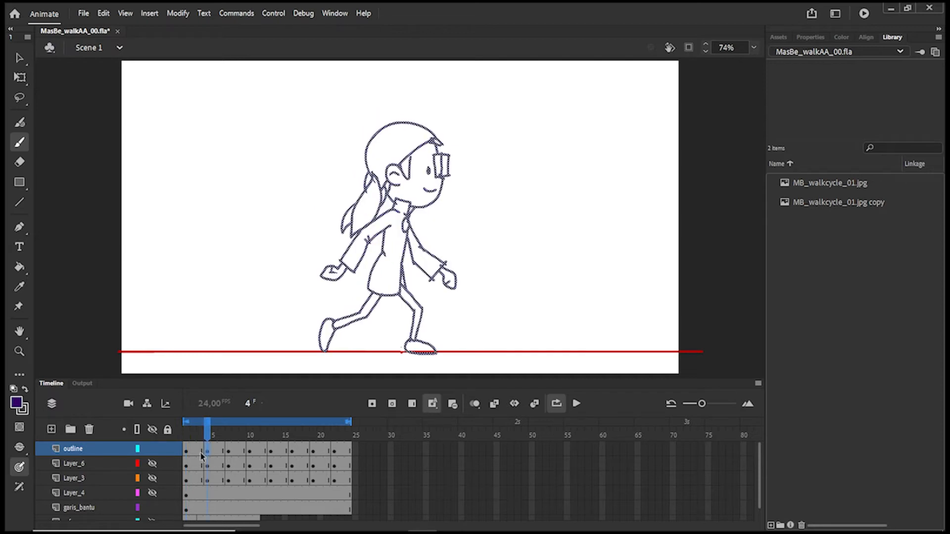
{"action": "left_click", "coordinate": [249, 453]}
{"action": "left_click_drag", "start_coordinate": [429, 162], "coordinate": [441, 160]}
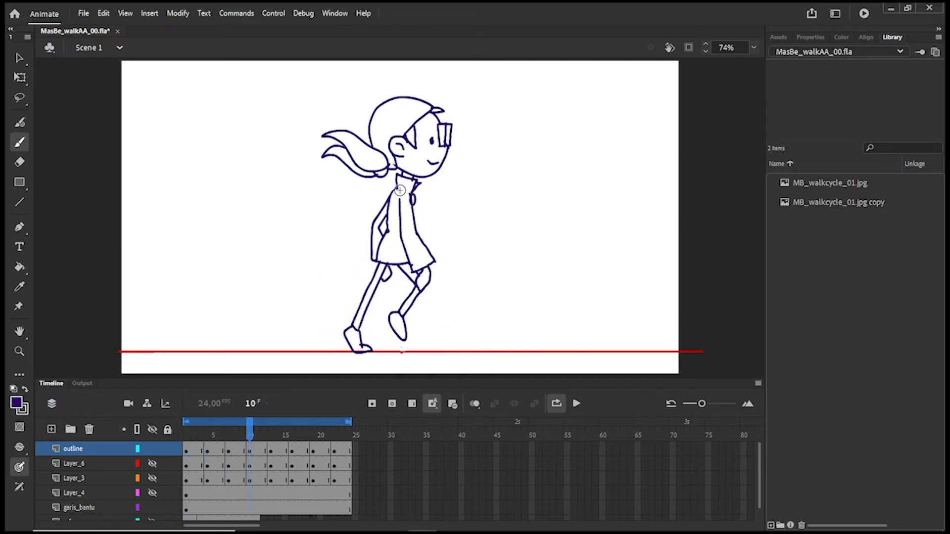
{"action": "left_click", "coordinate": [271, 452]}
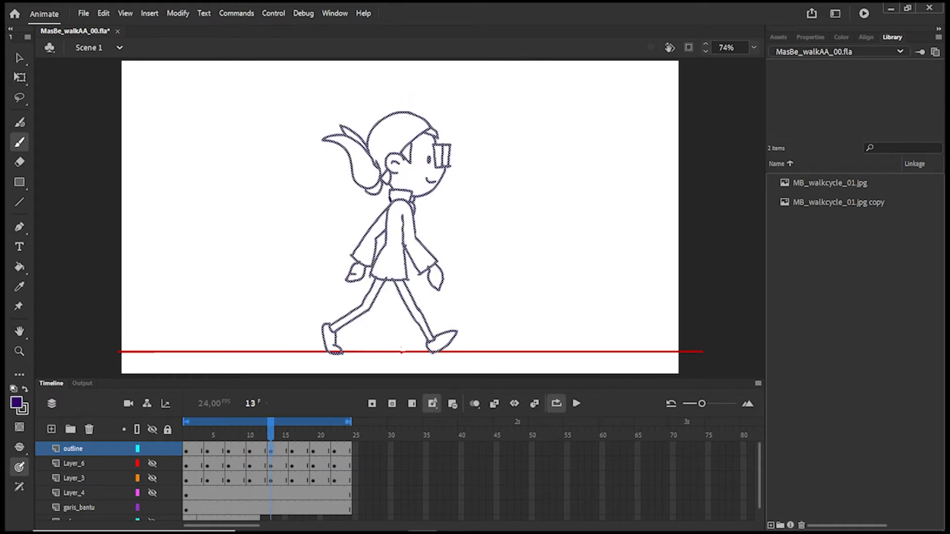
{"action": "left_click", "coordinate": [394, 201]}
{"action": "mouse_move", "coordinate": [270, 431]}
{"action": "left_mouse_down"}
{"action": "mouse_move", "coordinate": [223, 430]}
{"action": "mouse_move", "coordinate": [271, 431]}
{"action": "left_mouse_up"}
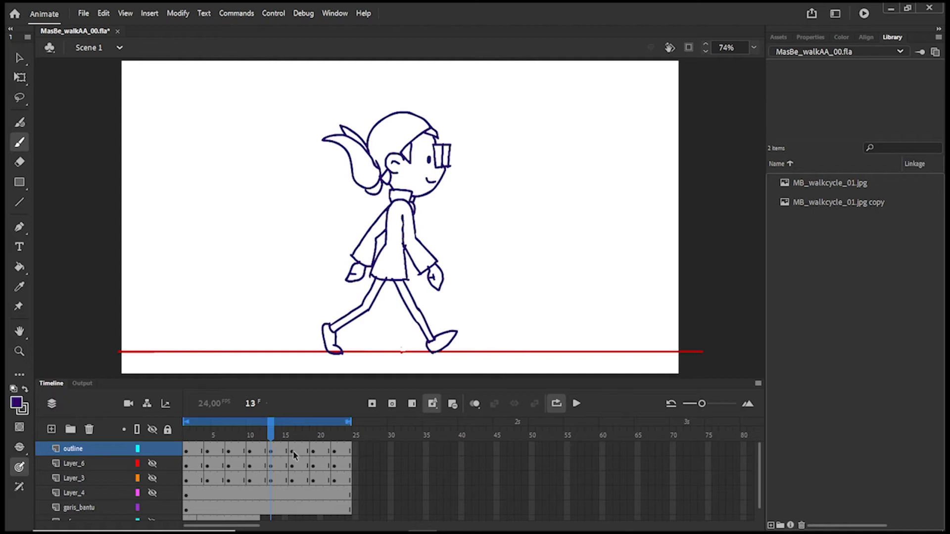
{"action": "left_click", "coordinate": [293, 452]}
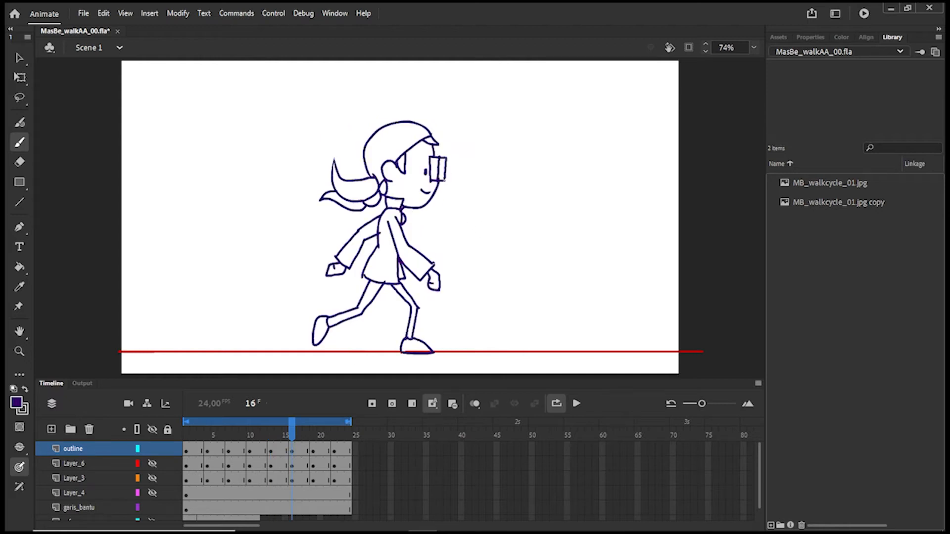
{"action": "left_click", "coordinate": [314, 452]}
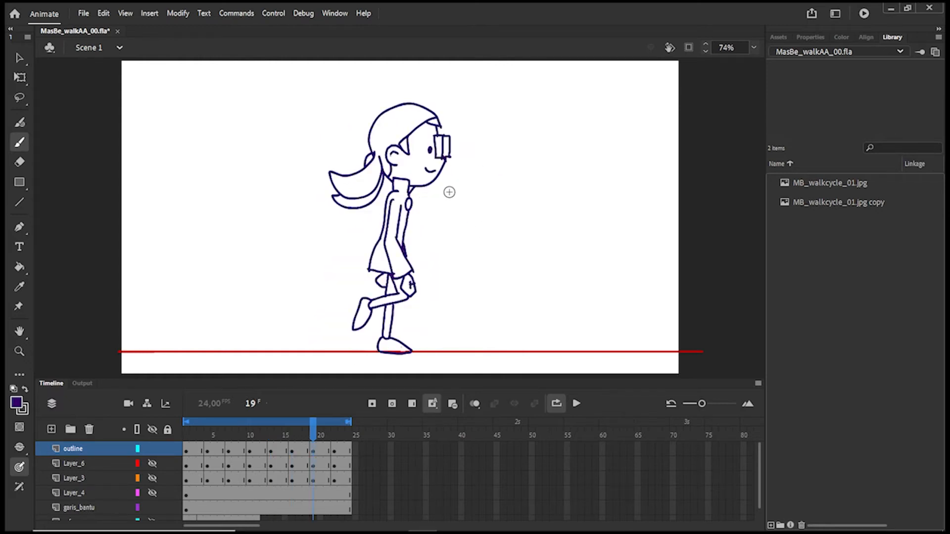
{"action": "left_click", "coordinate": [334, 452]}
Erase the stray line inside the glasses in frame 1 and redraw their frame, checking the remaining keyframes up to frame 22
{"action": "left_click", "coordinate": [186, 452]}
{"action": "key", "text": "v"}
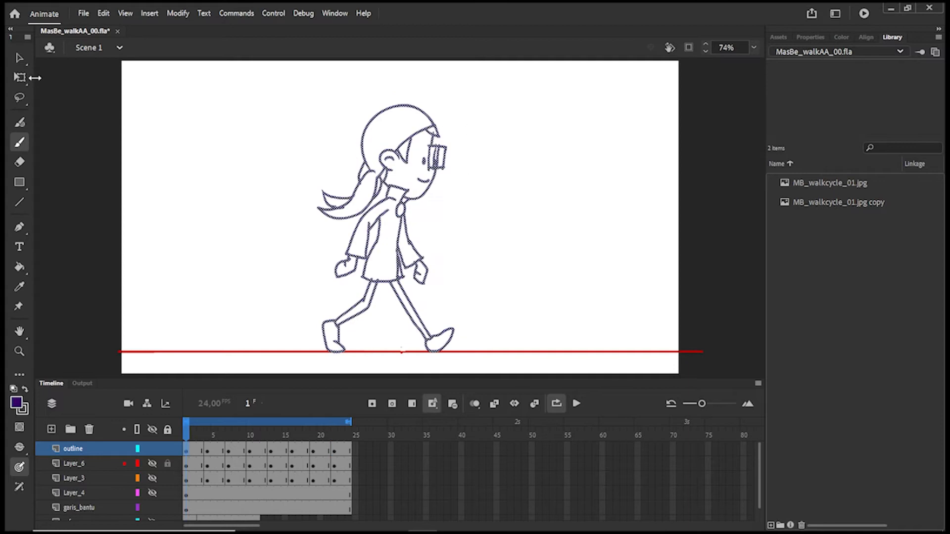
{"action": "left_click", "coordinate": [457, 153]}
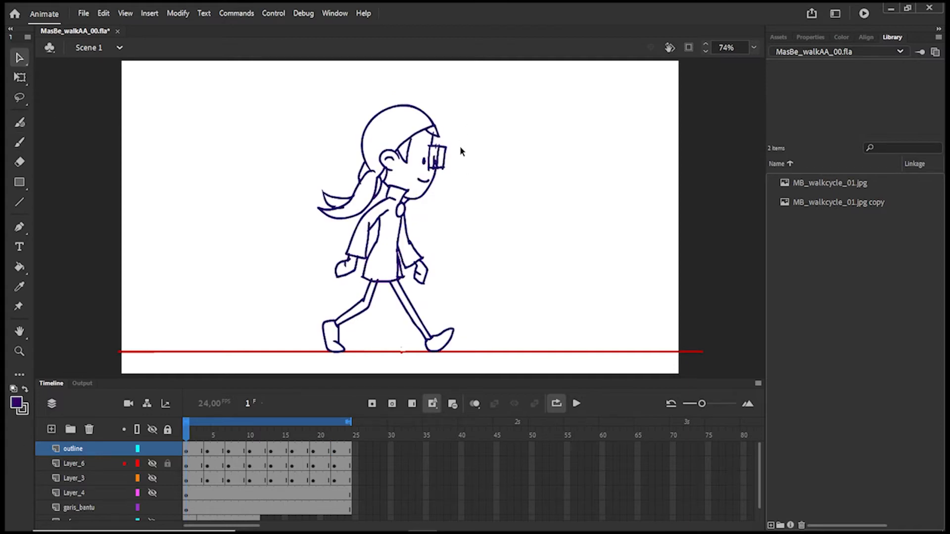
{"action": "left_click", "coordinate": [26, 167]}
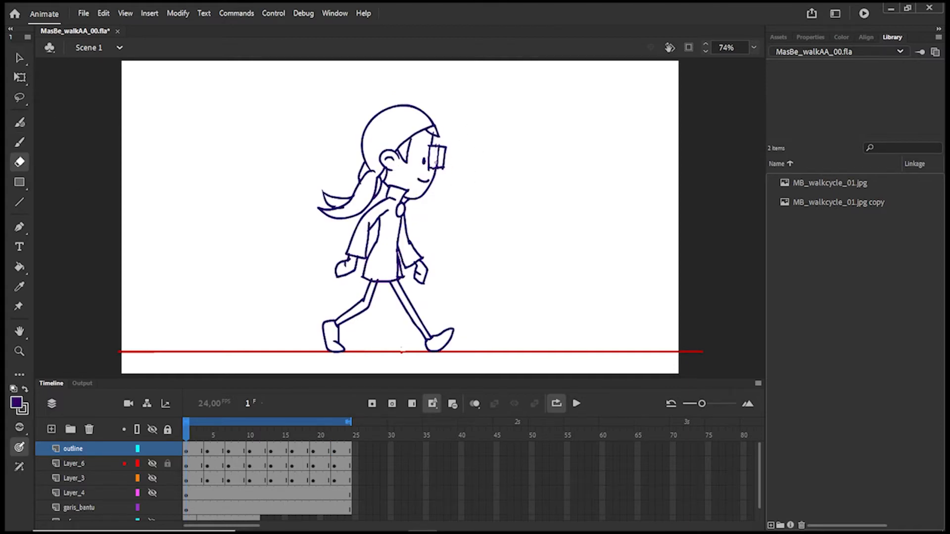
{"action": "left_click", "coordinate": [754, 47]}
{"action": "left_click", "coordinate": [786, 151]}
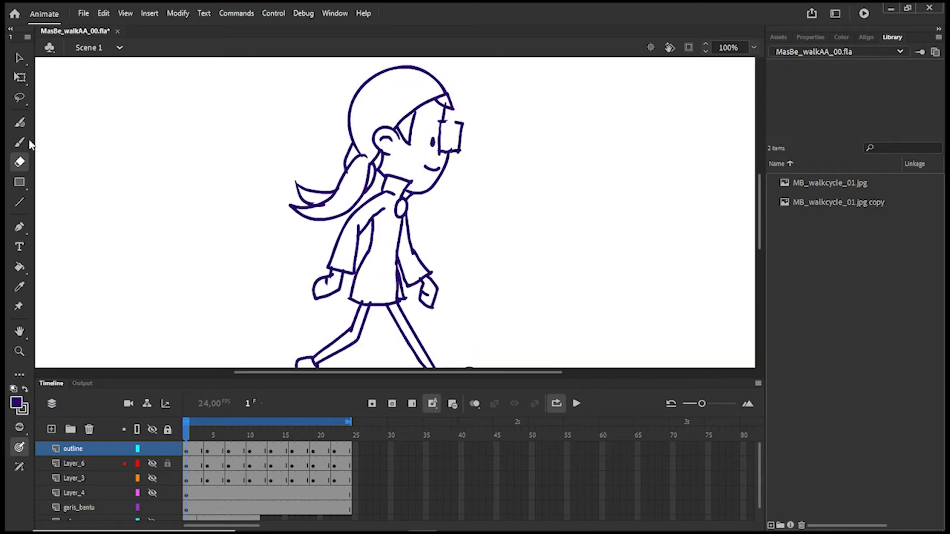
{"action": "key", "text": "b"}
{"action": "left_click_drag", "start_coordinate": [208, 451], "coordinate": [335, 454]}
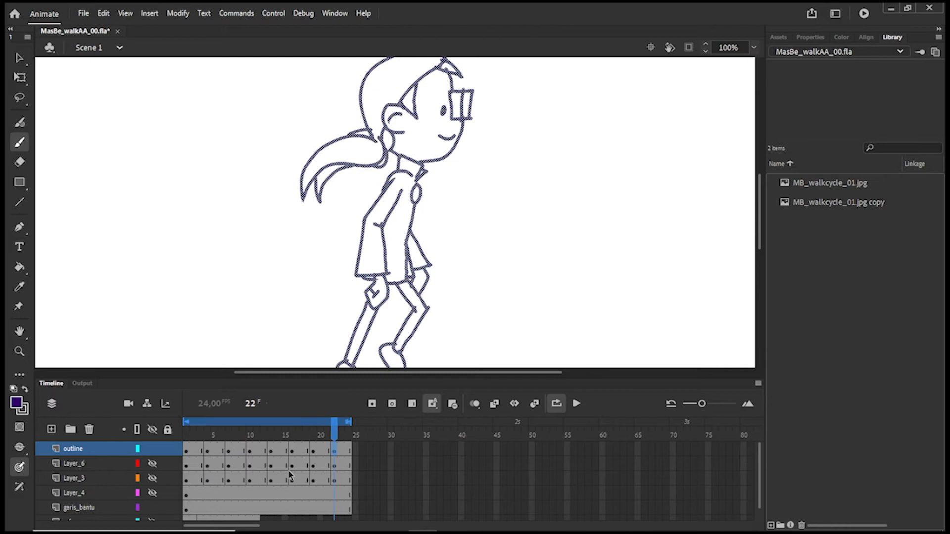
Save the document under the new name MasBe_walkAA_outline as an Animate Document
{"action": "left_click", "coordinate": [83, 13]}
{"action": "left_click", "coordinate": [123, 129]}
{"action": "double_click", "coordinate": [154, 227]}
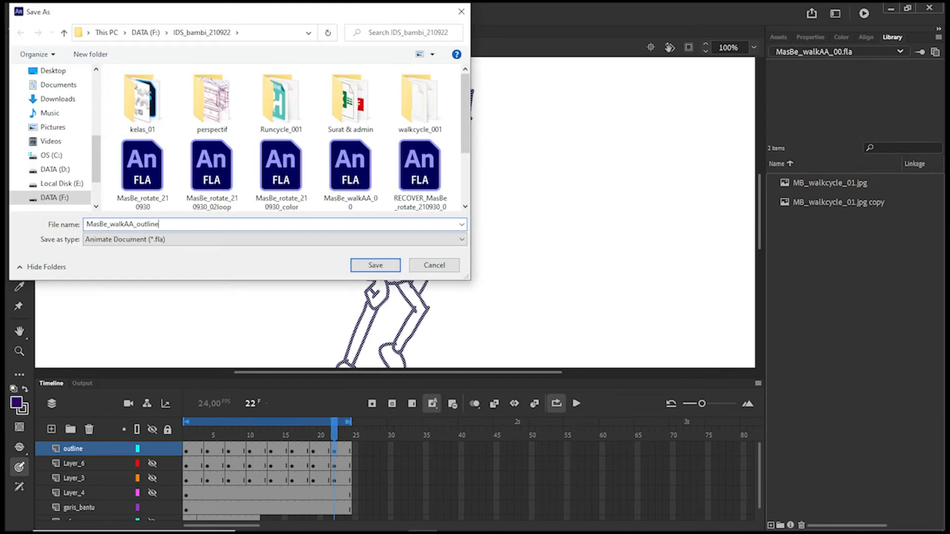
{"action": "left_click", "coordinate": [381, 265]}
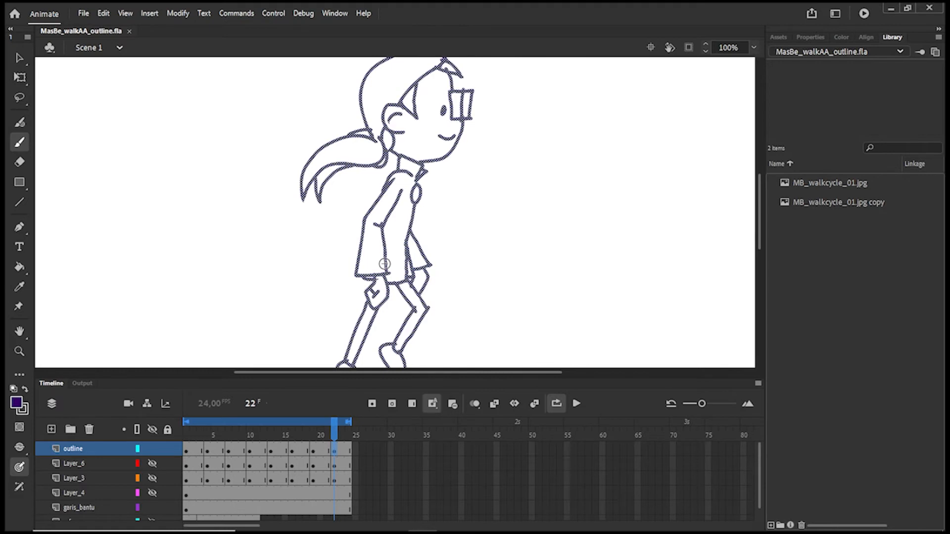
Try to import the MasBe_rotate_210930_color turnaround onto the outline layer at frame 1, and undo the import
{"action": "left_click_drag", "start_coordinate": [342, 425], "coordinate": [174, 431]}
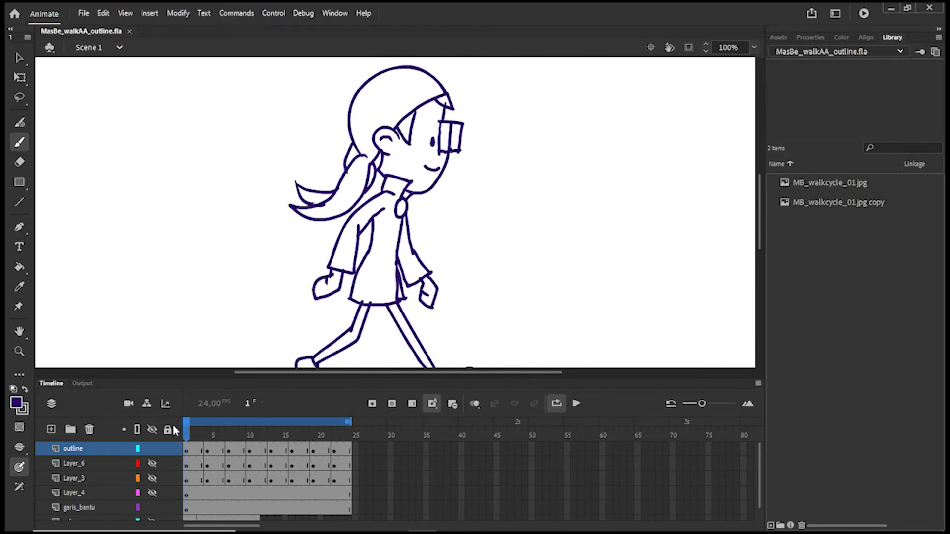
{"action": "left_click", "coordinate": [83, 14]}
{"action": "mouse_move", "coordinate": [229, 194]}
{"action": "left_click", "coordinate": [319, 193]}
{"action": "left_click_drag", "start_coordinate": [464, 107], "coordinate": [465, 185]}
{"action": "left_click", "coordinate": [215, 141]}
{"action": "left_click", "coordinate": [375, 265]}
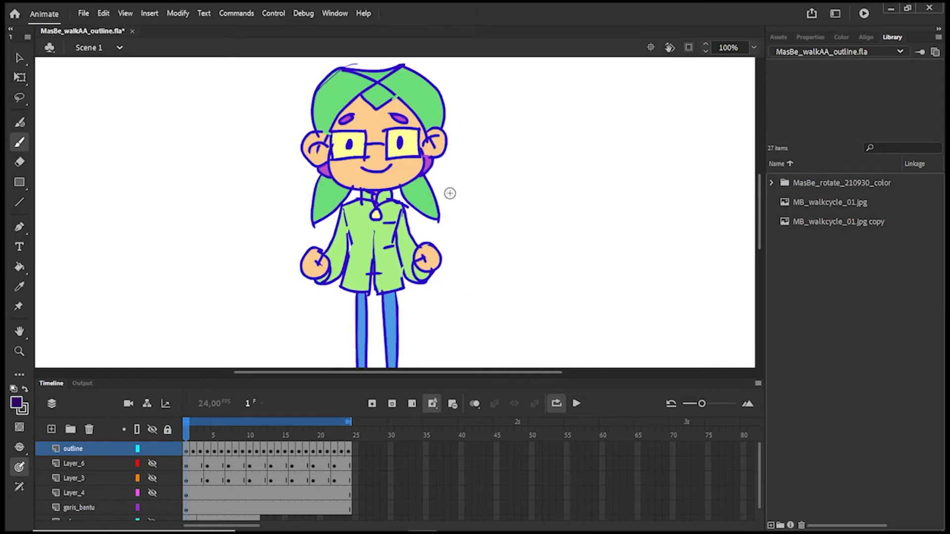
{"action": "key", "text": "ctrl+z"}
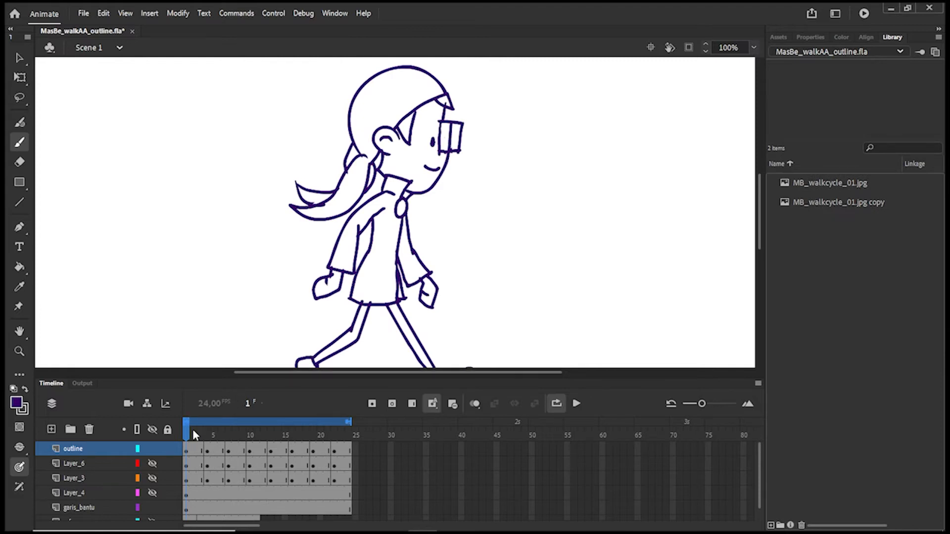
Import the MasBe_rotate_210930_color_11 image onto a new layer and move it beside the outlined character as a colour reference
{"action": "left_click", "coordinate": [51, 429]}
{"action": "left_click", "coordinate": [84, 13]}
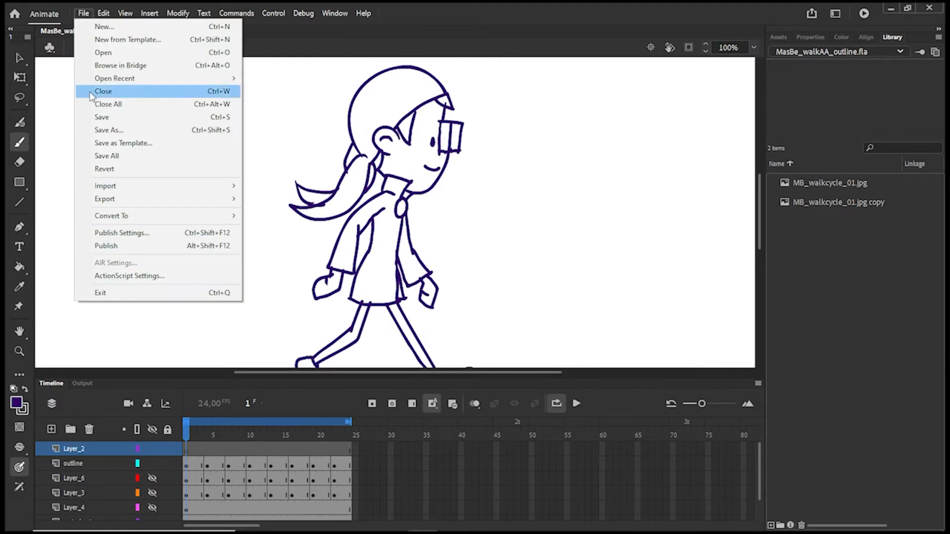
{"action": "mouse_move", "coordinate": [225, 187]}
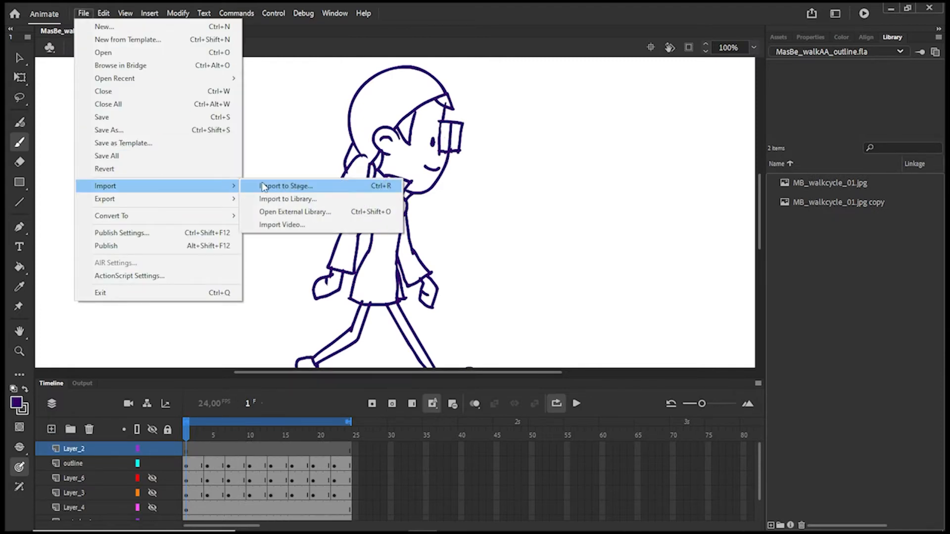
{"action": "left_click", "coordinate": [313, 188]}
{"action": "scroll", "coordinate": [466, 183], "scroll_direction": "down", "scroll_amount": 5}
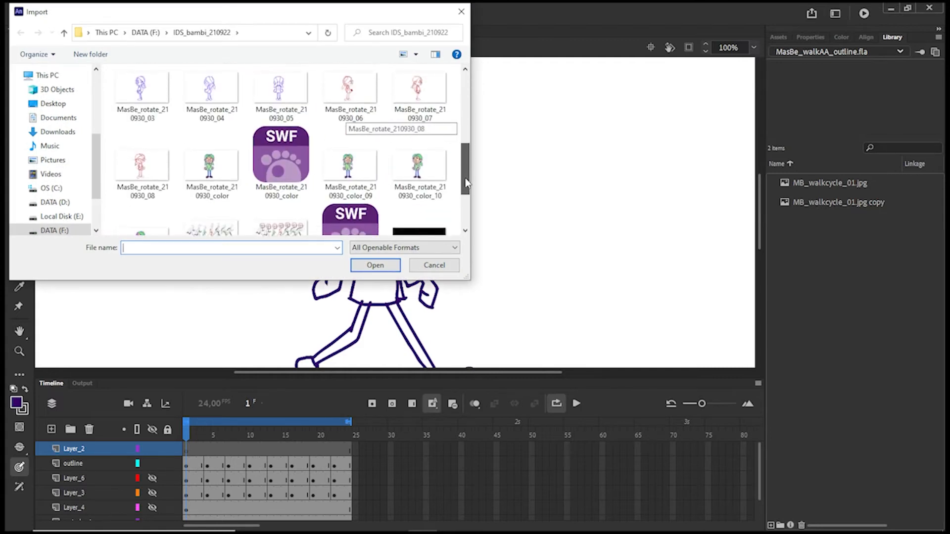
{"action": "scroll", "coordinate": [463, 186], "scroll_direction": "down", "scroll_amount": 2}
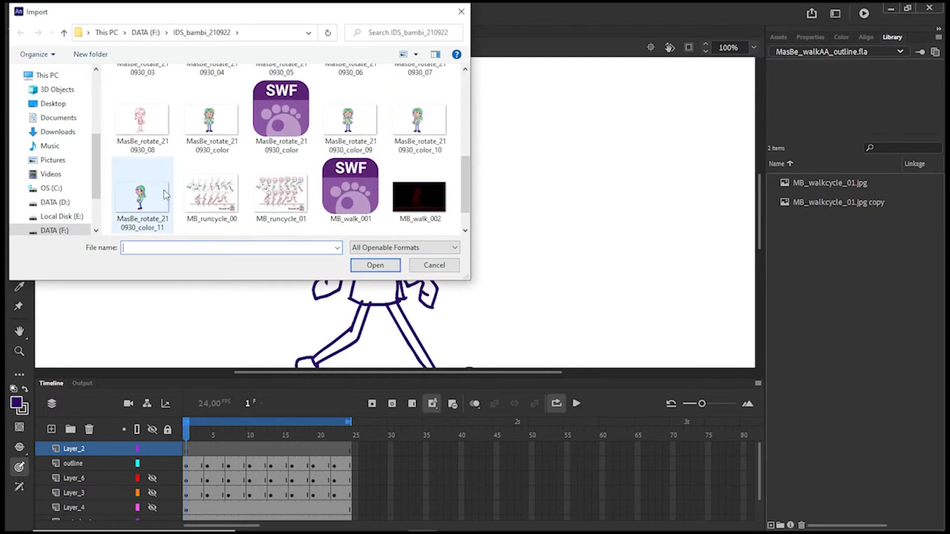
{"action": "left_click", "coordinate": [165, 194]}
{"action": "left_click", "coordinate": [375, 266]}
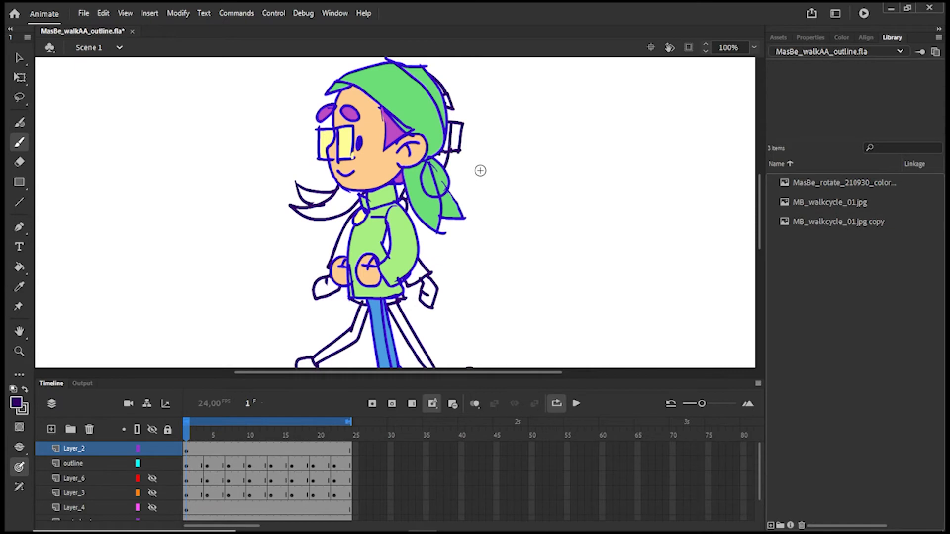
{"action": "left_click", "coordinate": [20, 58]}
{"action": "left_click_drag", "start_coordinate": [399, 168], "coordinate": [130, 166]}
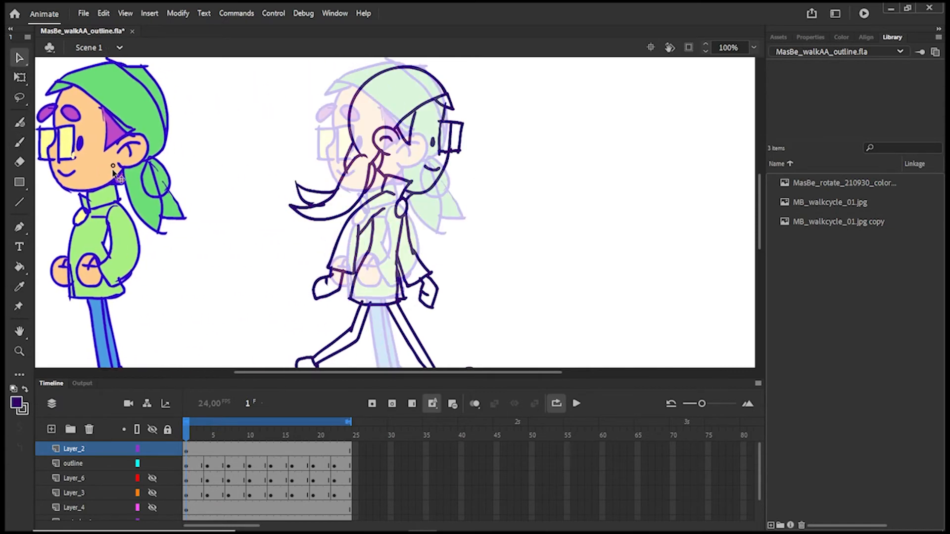
Sample the skin colour from the reference image's face and fill the face and both hands of the frame 1 pose on the outline layer
{"action": "left_click", "coordinate": [16, 404]}
{"action": "left_click", "coordinate": [106, 175]}
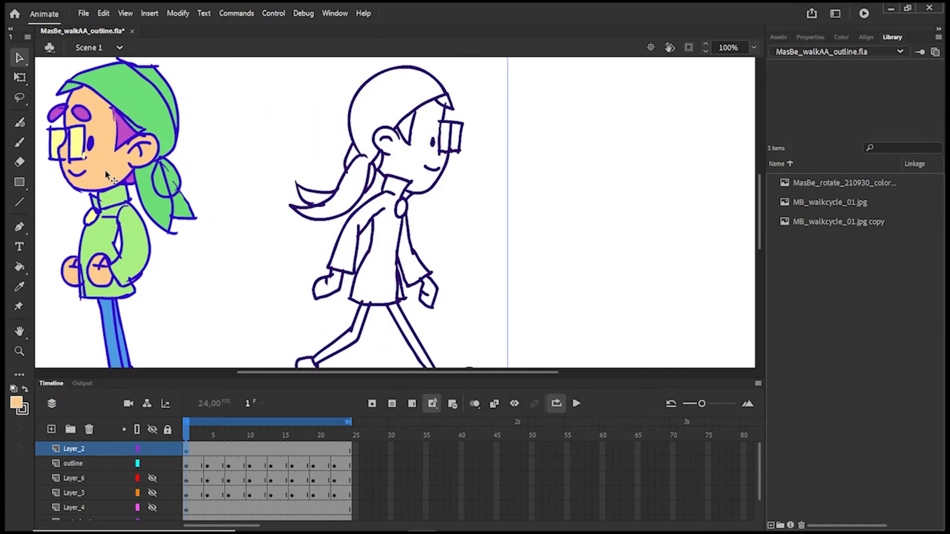
{"action": "left_click", "coordinate": [187, 469]}
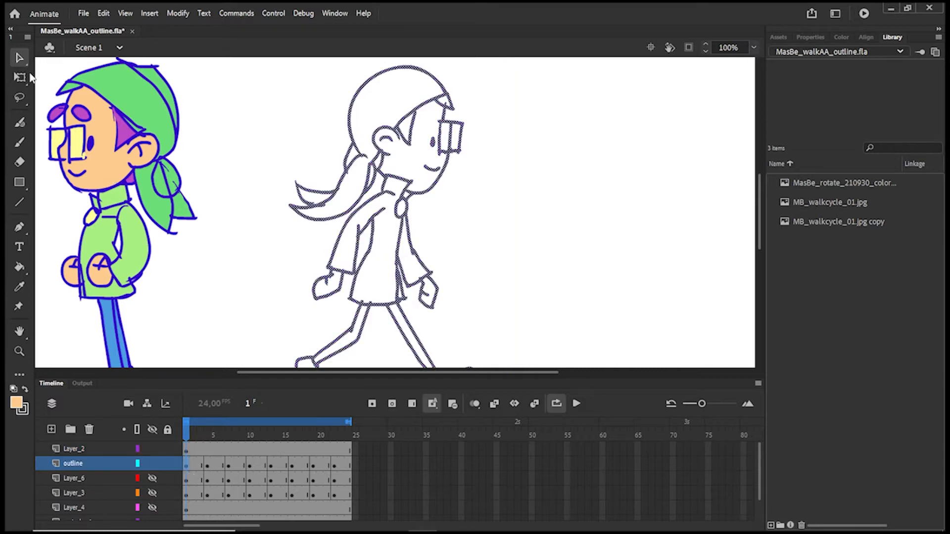
{"action": "left_click", "coordinate": [505, 159]}
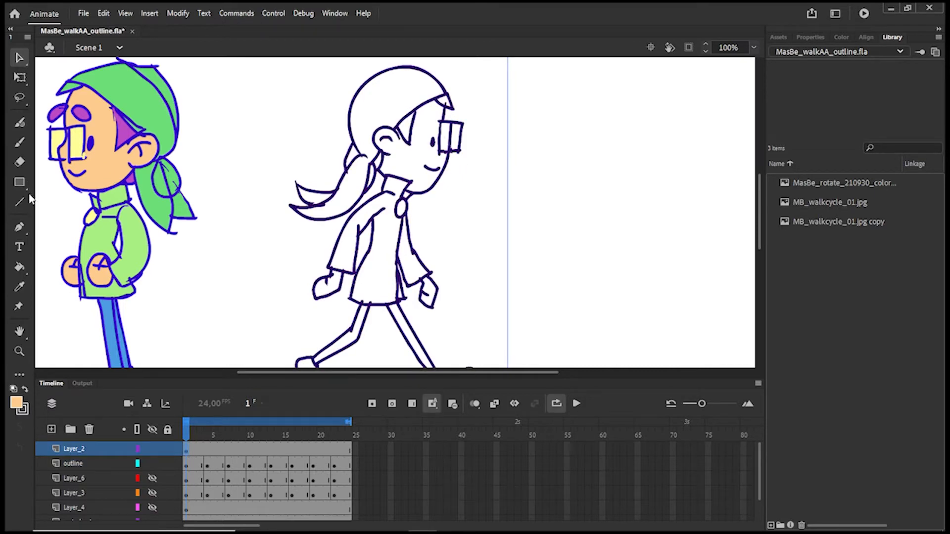
{"action": "left_click", "coordinate": [20, 267]}
{"action": "left_click", "coordinate": [429, 186]}
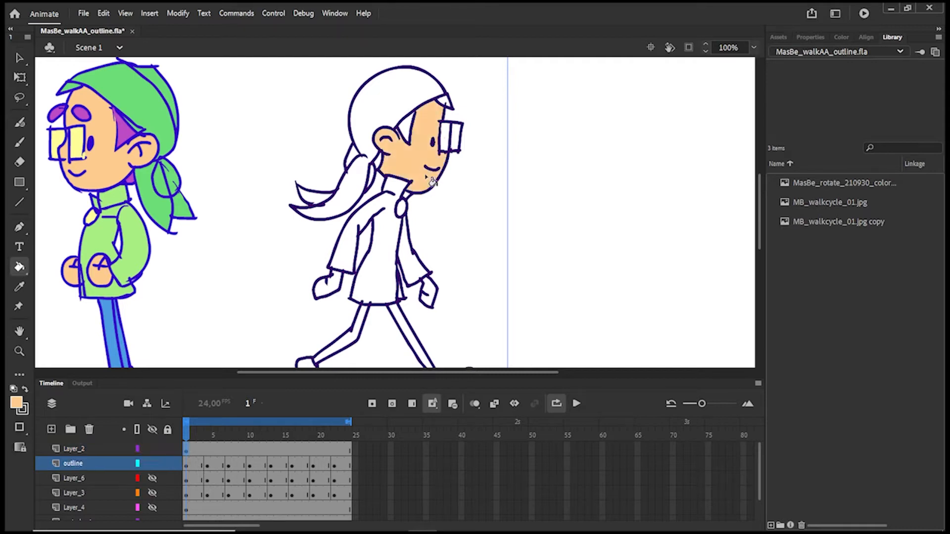
{"action": "left_click", "coordinate": [336, 288]}
{"action": "left_click", "coordinate": [431, 297]}
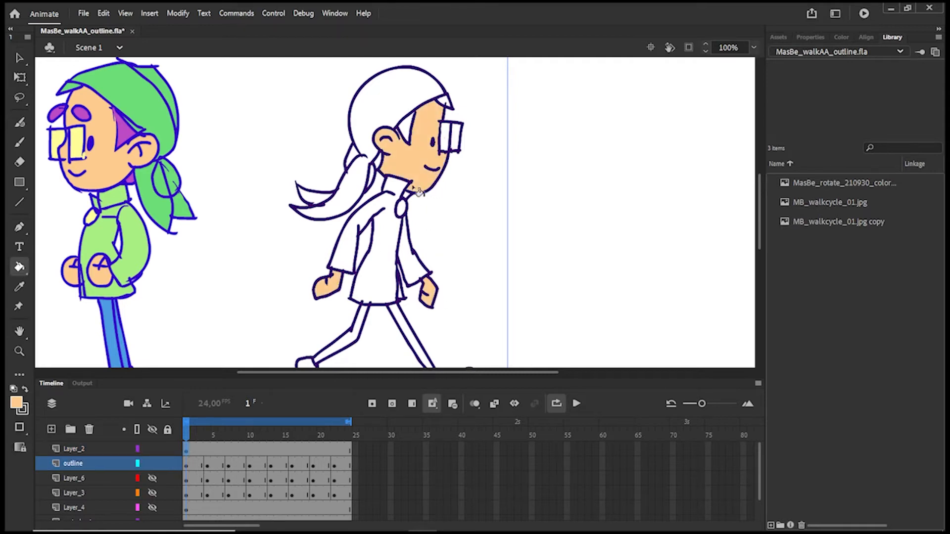
Fill the face and both hands of the frame 4 pose with the skin colour
{"action": "left_click", "coordinate": [206, 465]}
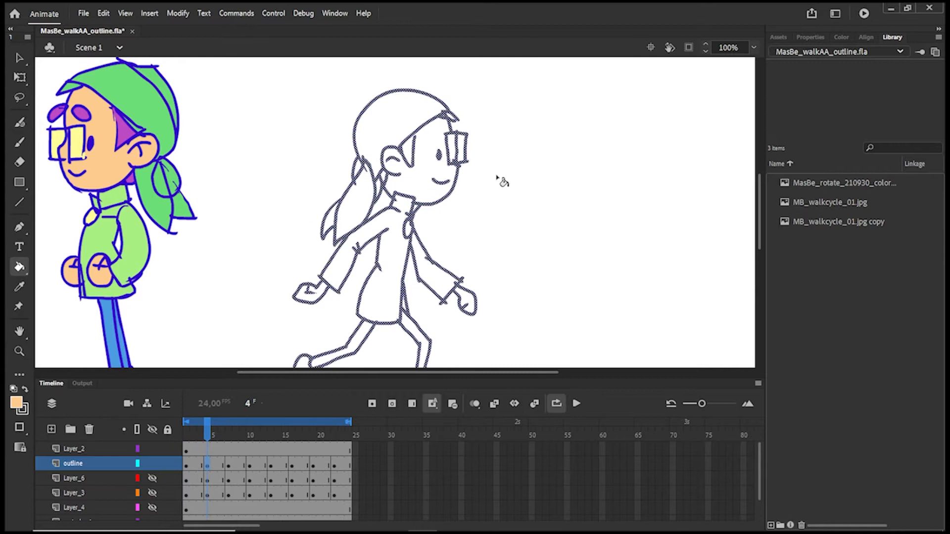
{"action": "left_click", "coordinate": [19, 59]}
{"action": "left_click", "coordinate": [525, 123]}
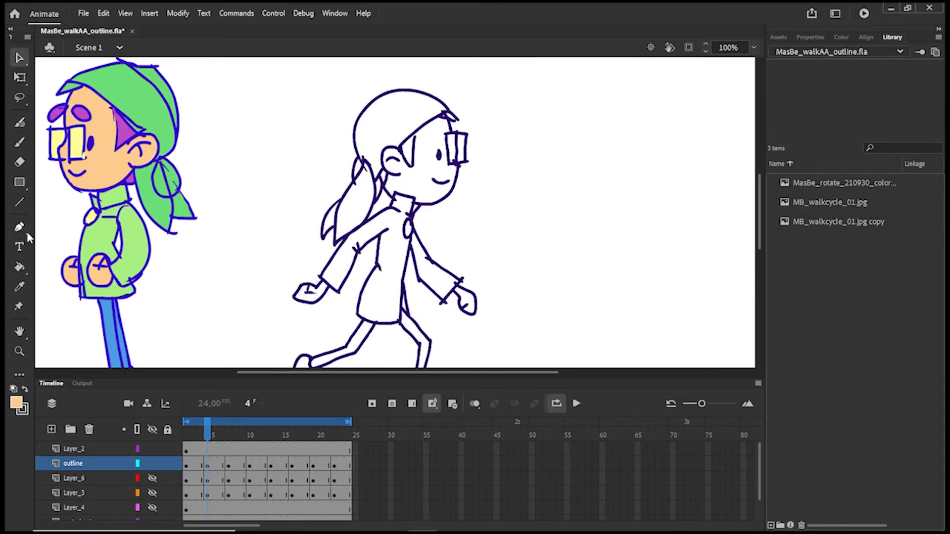
{"action": "left_click", "coordinate": [19, 267]}
{"action": "left_click", "coordinate": [438, 188]}
{"action": "left_click", "coordinate": [470, 304]}
{"action": "left_click", "coordinate": [312, 303]}
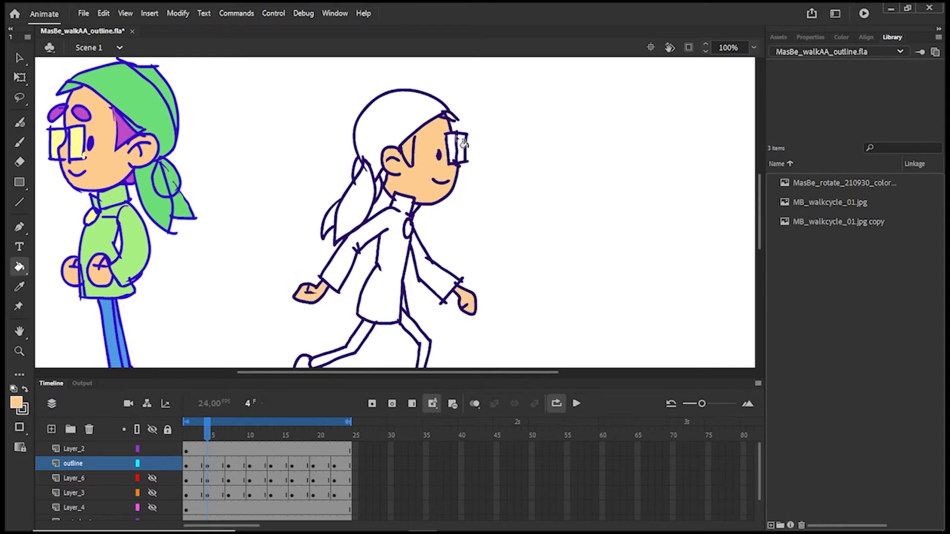
{"action": "left_click", "coordinate": [16, 405]}
{"action": "left_click", "coordinate": [380, 203]}
{"action": "left_click", "coordinate": [21, 144]}
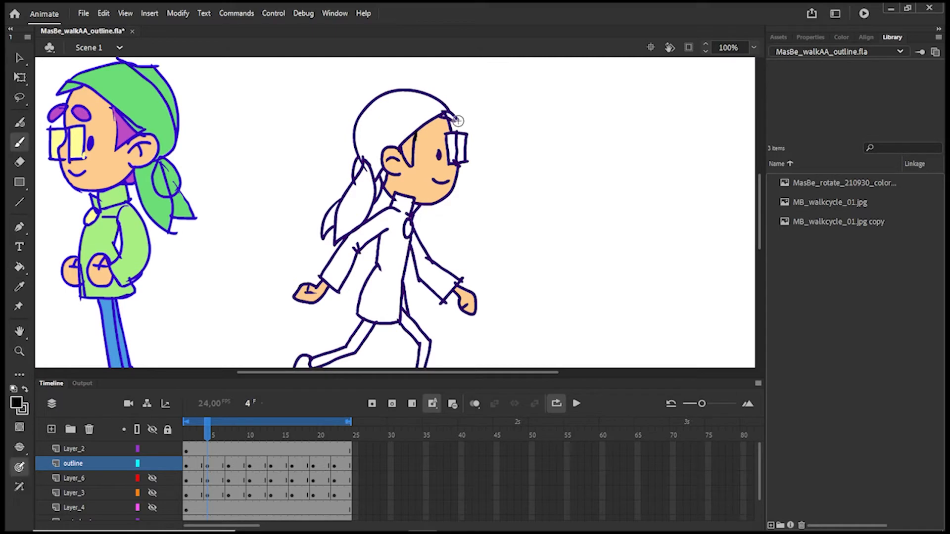
{"action": "left_click", "coordinate": [16, 403]}
{"action": "left_click", "coordinate": [111, 160]}
Fill the face and both hands of the frame 7 pose with the skin colour
{"action": "left_click", "coordinate": [229, 466]}
{"action": "key", "text": "v"}
{"action": "left_click", "coordinate": [426, 136]}
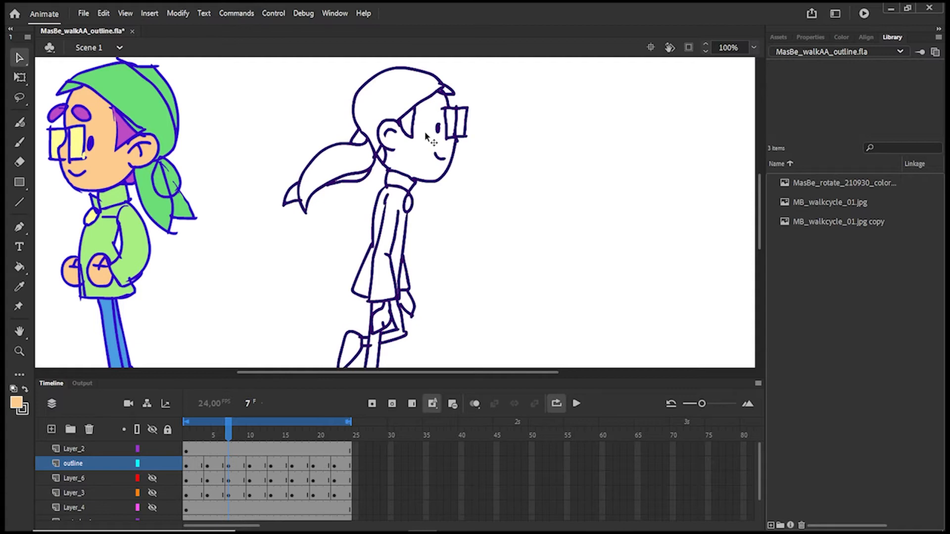
{"action": "left_click", "coordinate": [19, 267]}
{"action": "left_click", "coordinate": [426, 163]}
{"action": "left_click", "coordinate": [410, 310]}
{"action": "left_click", "coordinate": [401, 329]}
Fill the face and front hand of the frame 10 pose with the skin colour
{"action": "left_click", "coordinate": [250, 467]}
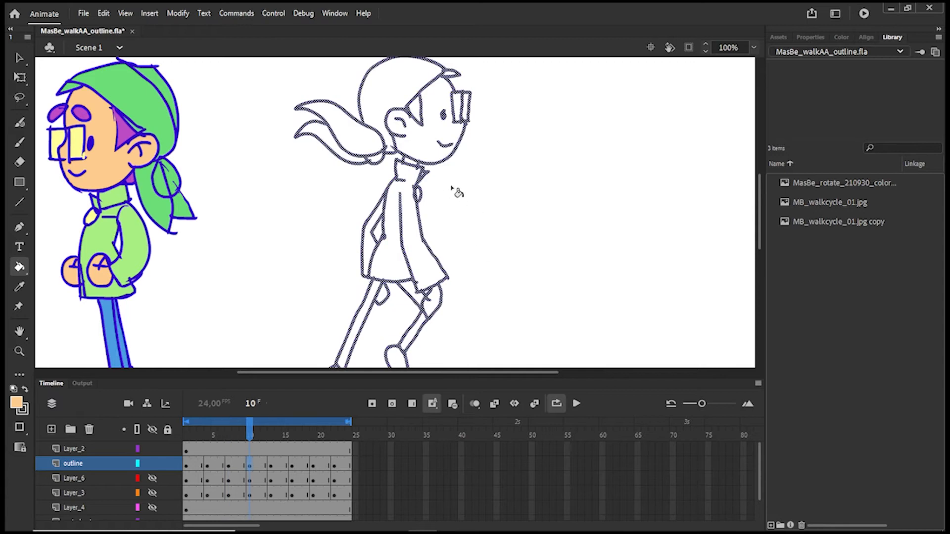
{"action": "key", "text": "ctrl+z"}
{"action": "left_click", "coordinate": [441, 155]}
{"action": "left_click", "coordinate": [436, 306]}
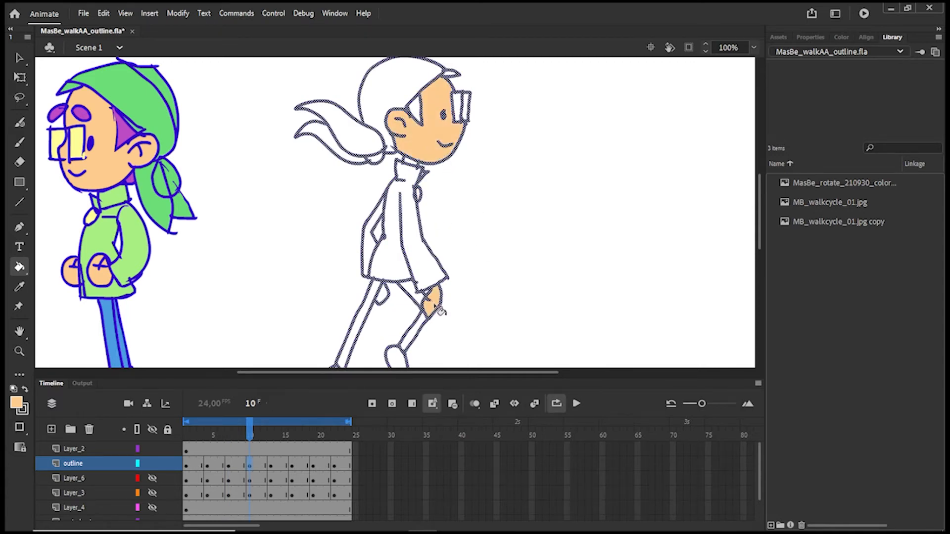
Clear the selection on frame 10 and fill the pose's back hand with the skin colour
{"action": "left_click", "coordinate": [391, 297]}
{"action": "key", "text": "ctrl+z"}
{"action": "left_click", "coordinate": [25, 147]}
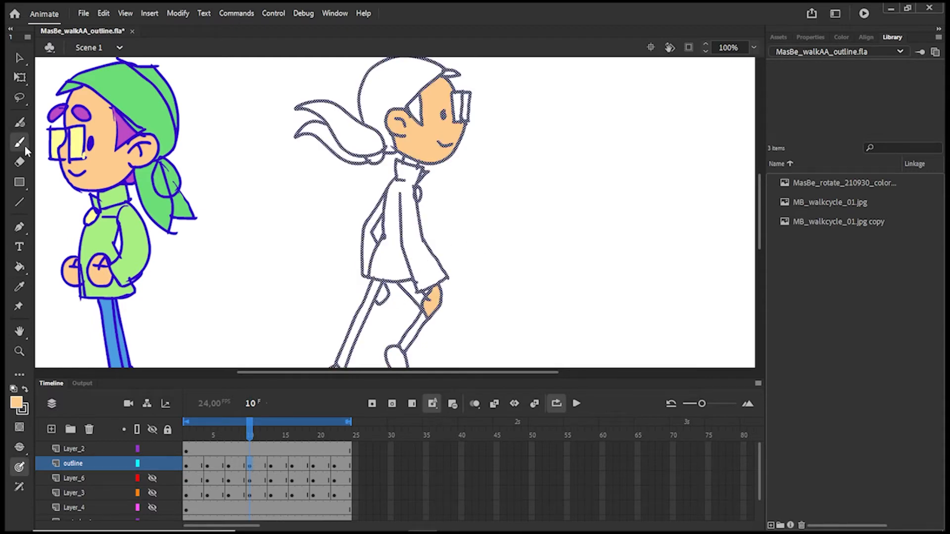
{"action": "key", "text": "ctrl+shift+a"}
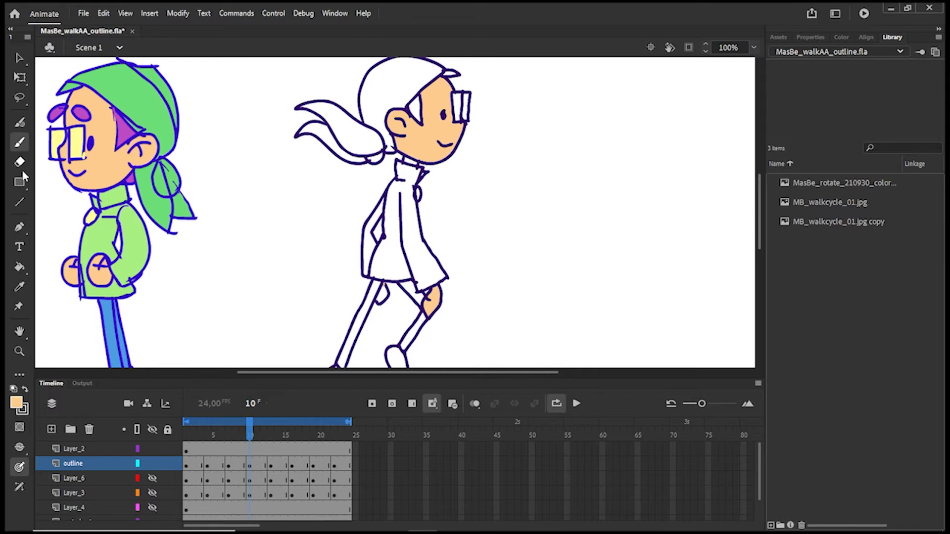
{"action": "left_click", "coordinate": [20, 267]}
{"action": "left_click", "coordinate": [384, 297]}
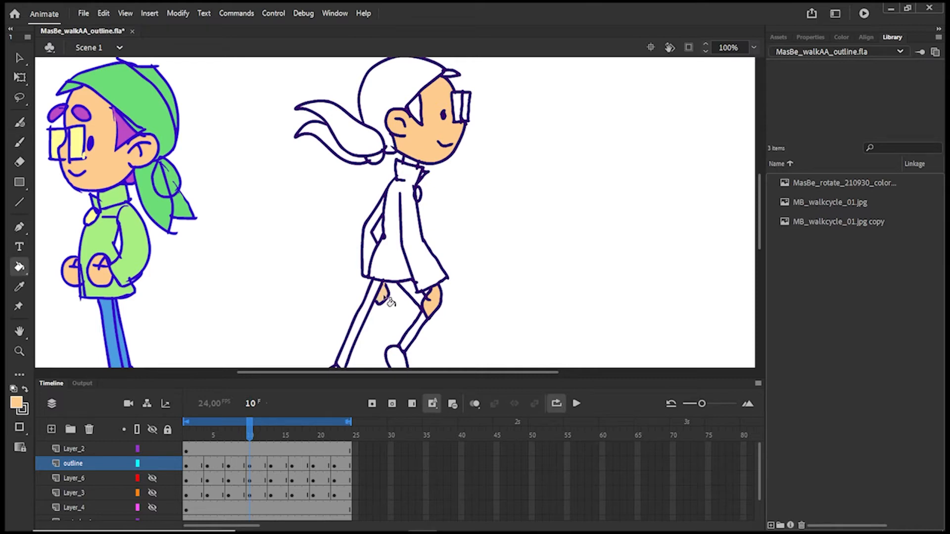
Fill the face and both hands of the frame 13 pose with the skin colour
{"action": "left_click", "coordinate": [272, 465]}
{"action": "left_click", "coordinate": [450, 302]}
{"action": "left_click", "coordinate": [344, 296]}
{"action": "left_click", "coordinate": [424, 174]}
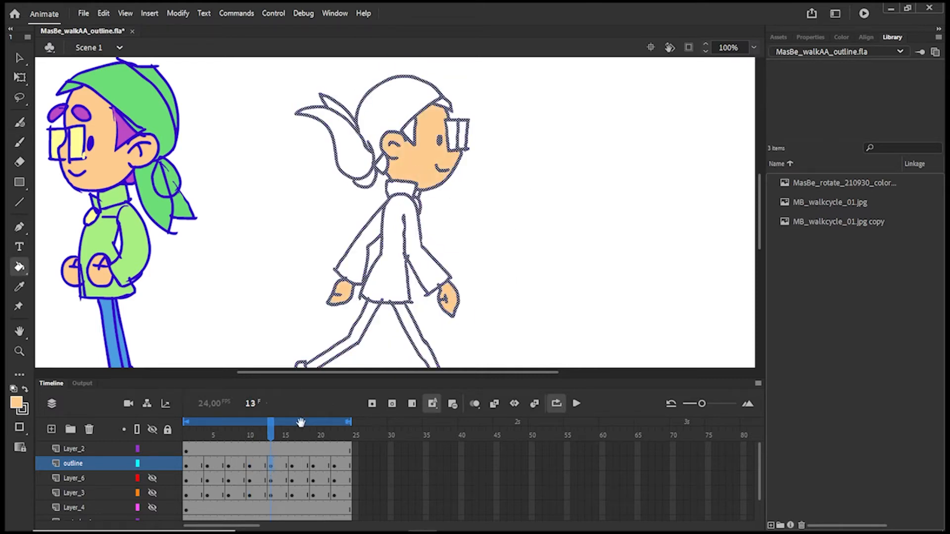
Fill the face and both hands of the frame 16 pose with the skin colour
{"action": "left_click", "coordinate": [294, 466]}
{"action": "left_click", "coordinate": [447, 303]}
{"action": "left_click", "coordinate": [319, 292]}
{"action": "left_click", "coordinate": [425, 193]}
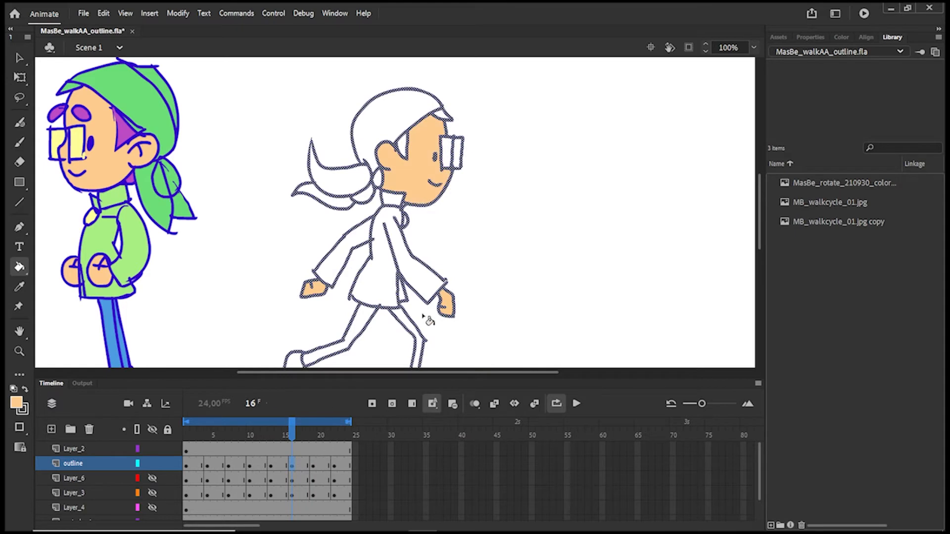
Fill the face and both hands of the frame 19 pose with the skin colour
{"action": "left_click", "coordinate": [313, 465]}
{"action": "left_click", "coordinate": [430, 171]}
{"action": "left_click", "coordinate": [411, 313]}
{"action": "left_click", "coordinate": [379, 308]}
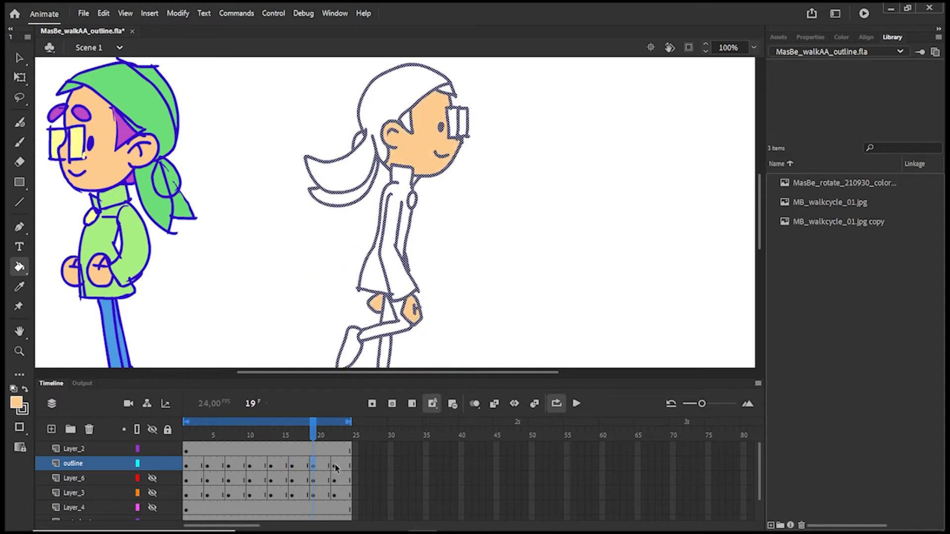
Fill the face and both hands of the frame 22 pose with the skin colour
{"action": "left_click", "coordinate": [335, 466]}
{"action": "left_click", "coordinate": [377, 295]}
{"action": "left_click", "coordinate": [421, 283]}
{"action": "left_click", "coordinate": [430, 144]}
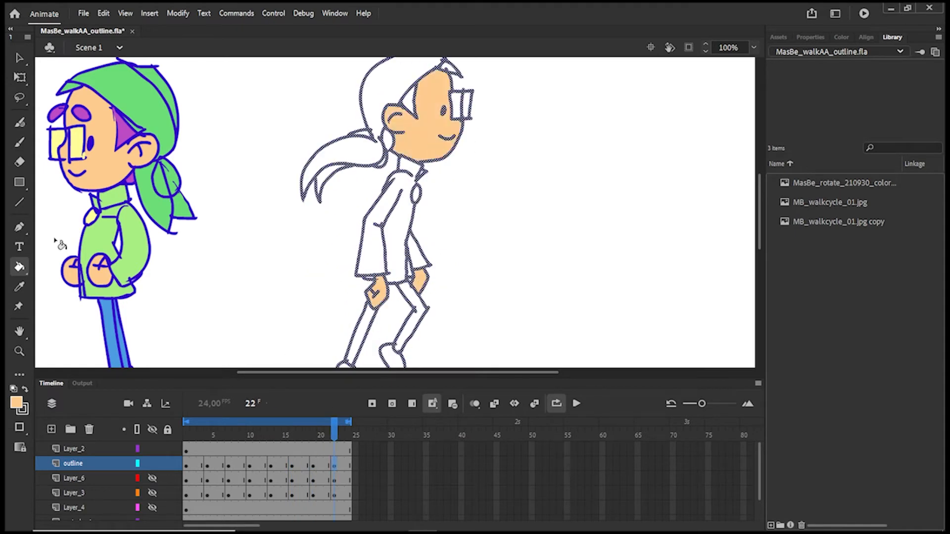
Sample the headscarf green from the reference image and fill the headscarf and its tails on the frame 22 pose
{"action": "left_click", "coordinate": [17, 403]}
{"action": "left_click", "coordinate": [168, 215]}
{"action": "key", "text": "ctrl+z"}
{"action": "left_click", "coordinate": [399, 99]}
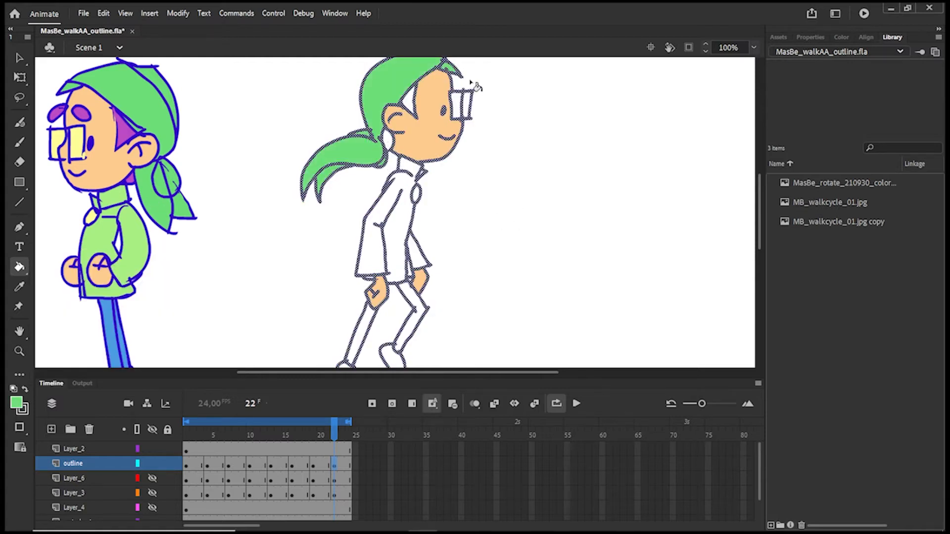
Fill the headscarf and its tails on the frame 1 and frame 4 poses with the sampled green
{"action": "scroll", "coordinate": [763, 214], "scroll_direction": "down", "scroll_amount": 1}
{"action": "scroll", "coordinate": [762, 214], "scroll_direction": "up", "scroll_amount": 3}
{"action": "key", "text": "shift+comma"}
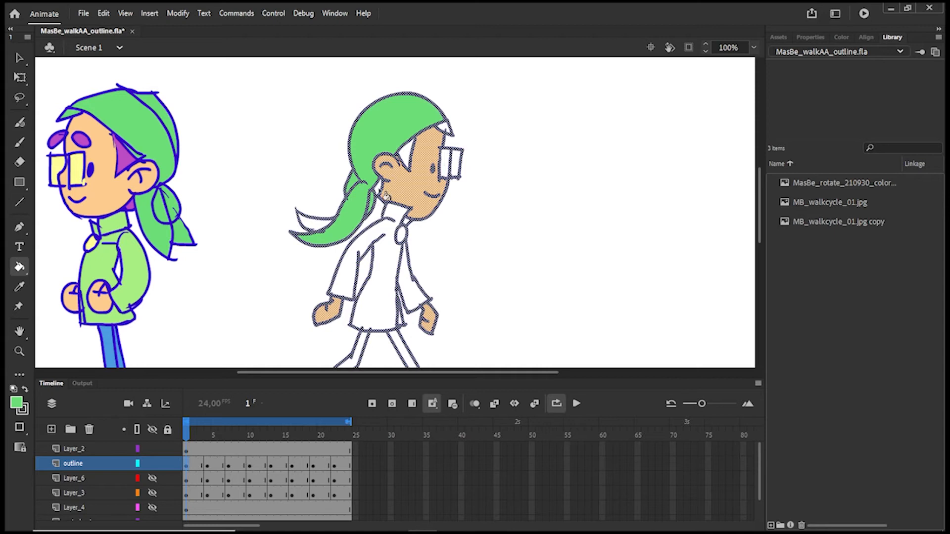
{"action": "key", "text": "period"}
{"action": "key", "text": "period"}
{"action": "key", "text": "period"}
{"action": "left_click", "coordinate": [355, 207]}
{"action": "left_click", "coordinate": [396, 161]}
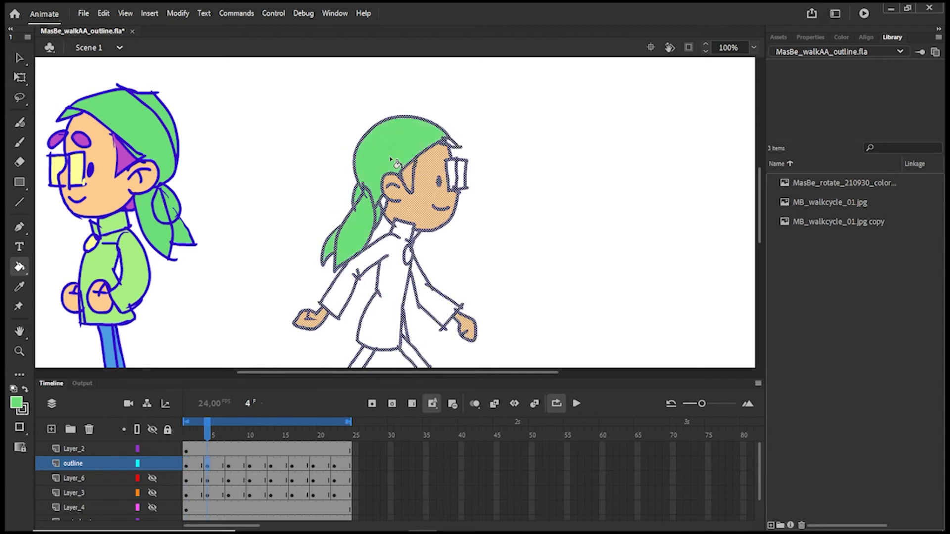
Resample the green from the reference headscarf and fill the headscarf and its tails on the frame 7 pose
{"action": "key", "text": "period"}
{"action": "key", "text": "period"}
{"action": "key", "text": "period"}
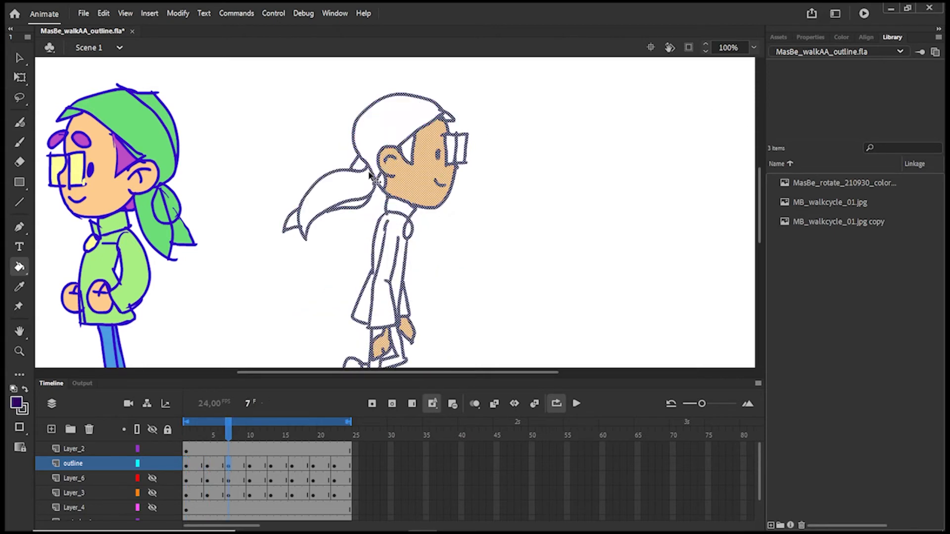
{"action": "left_click", "coordinate": [23, 405]}
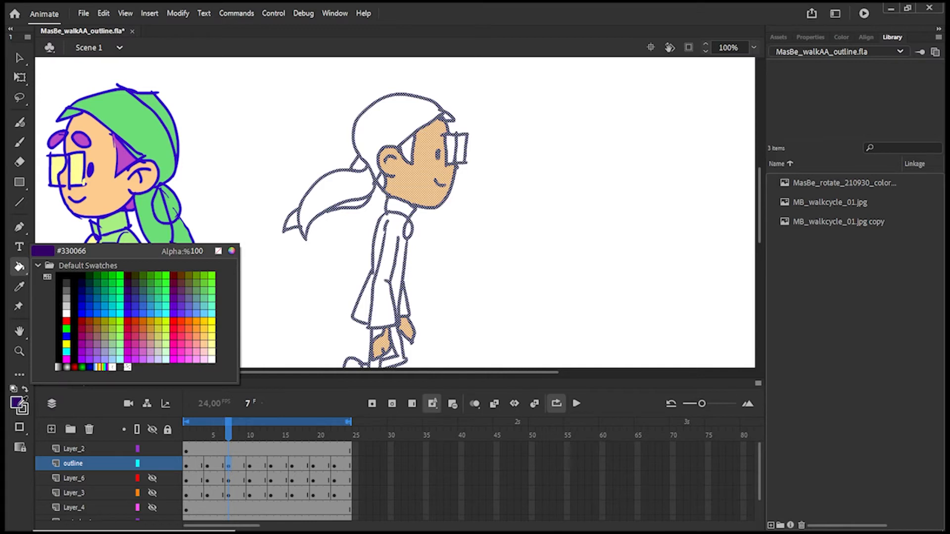
{"action": "left_click", "coordinate": [200, 282]}
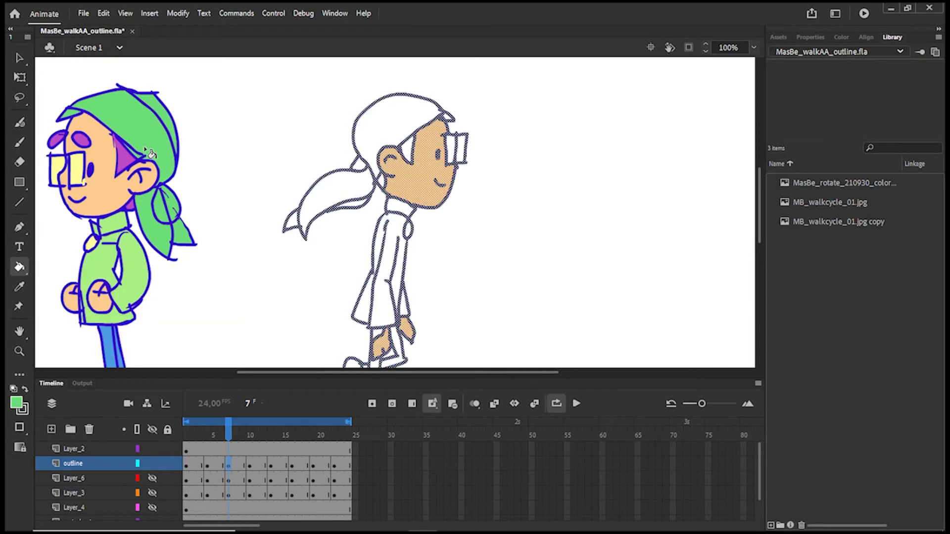
{"action": "left_click", "coordinate": [369, 180]}
{"action": "left_click", "coordinate": [365, 189]}
Fill the headscarf and its tails on the frame 10 pose with green, touching up the knot with the brush
{"action": "key", "text": "period"}
{"action": "key", "text": "period"}
{"action": "key", "text": "period"}
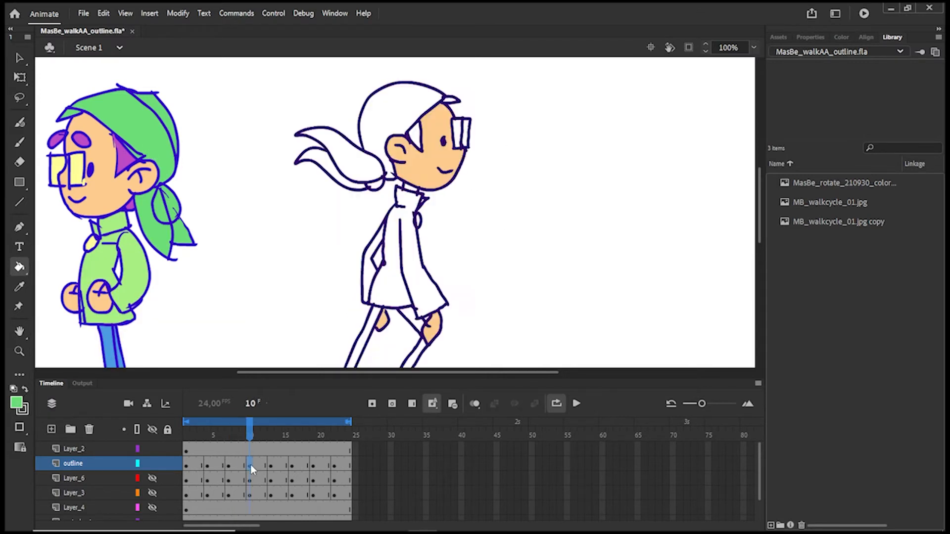
{"action": "left_click", "coordinate": [380, 189]}
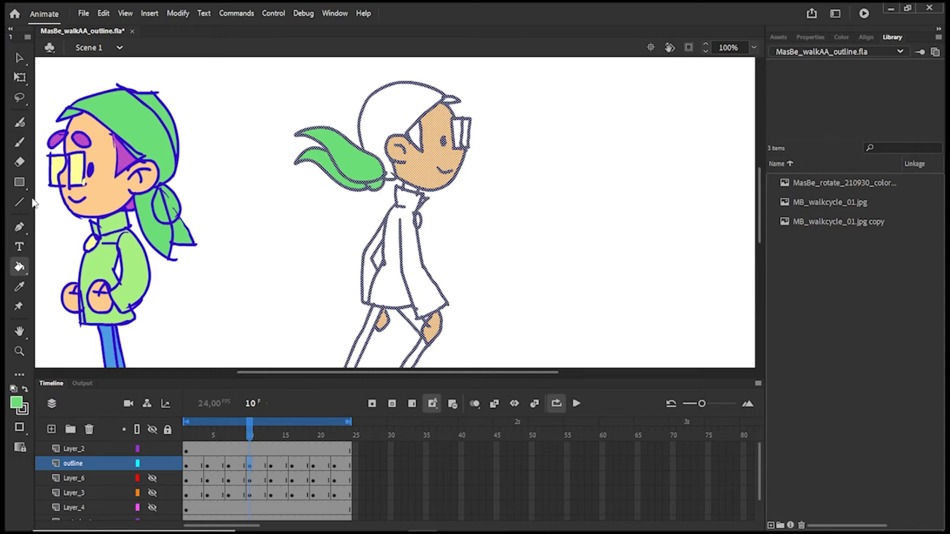
{"action": "key", "text": "b"}
{"action": "left_click_drag", "start_coordinate": [385, 172], "coordinate": [393, 162]}
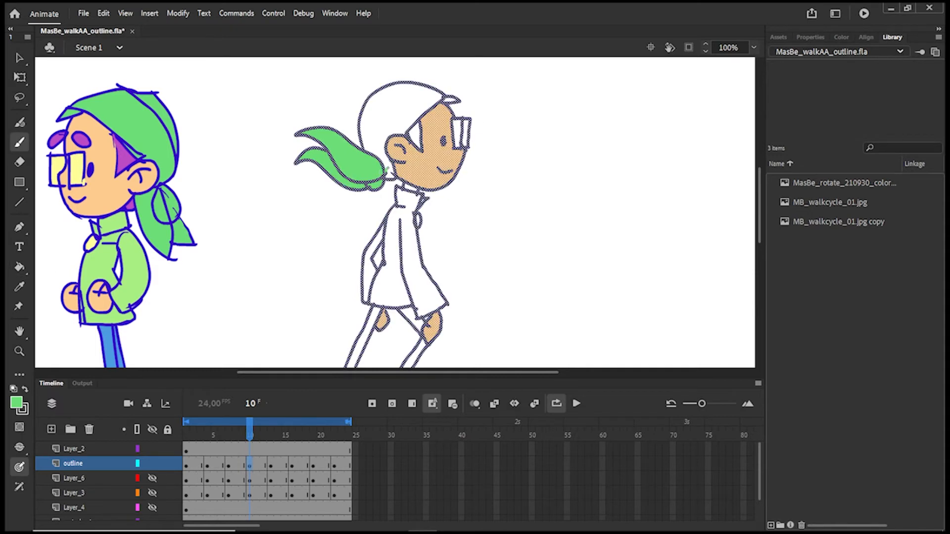
{"action": "key", "text": "k"}
{"action": "left_click", "coordinate": [456, 105]}
Fill the headscarf and its tails on the frame 13, 16 and 19 poses with the same green
{"action": "left_click", "coordinate": [271, 466]}
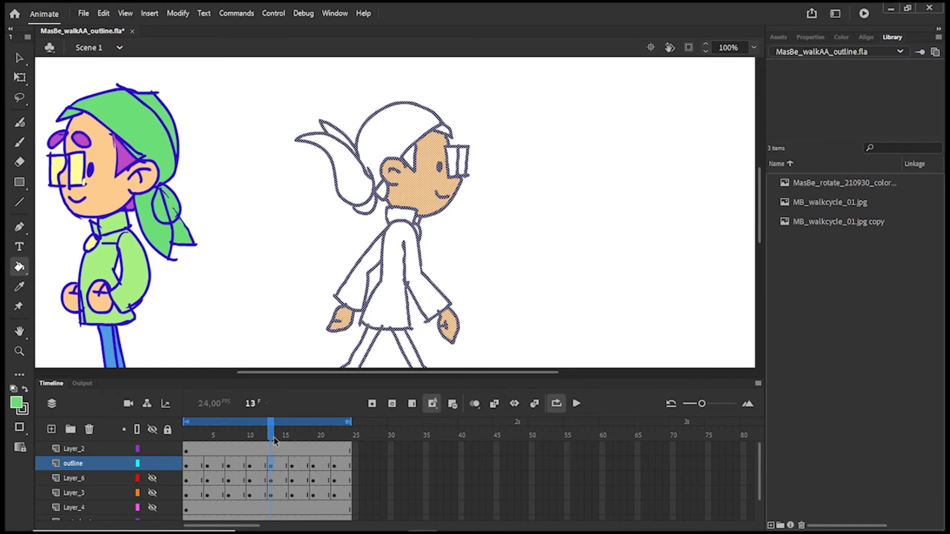
{"action": "left_click", "coordinate": [292, 466]}
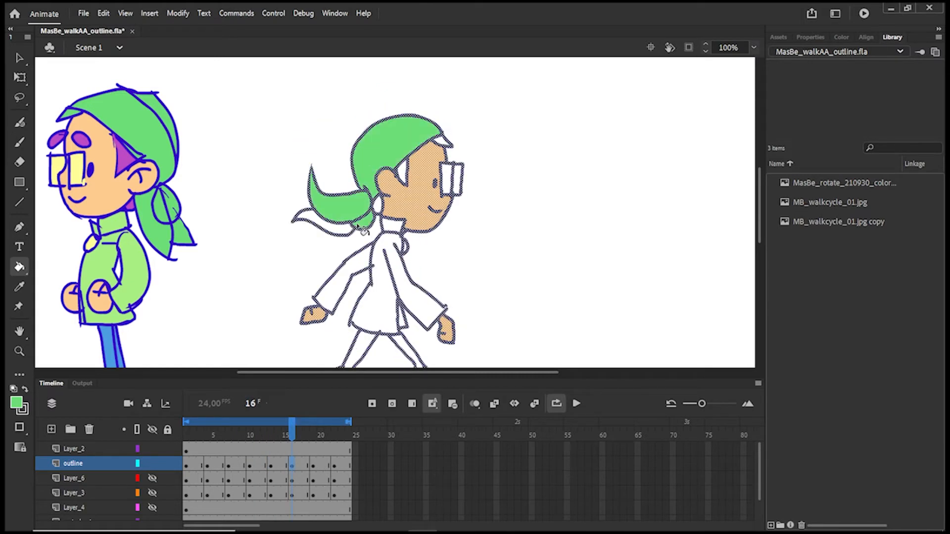
{"action": "left_click", "coordinate": [313, 466]}
{"action": "left_click", "coordinate": [373, 167]}
{"action": "key", "text": "ctrl+z"}
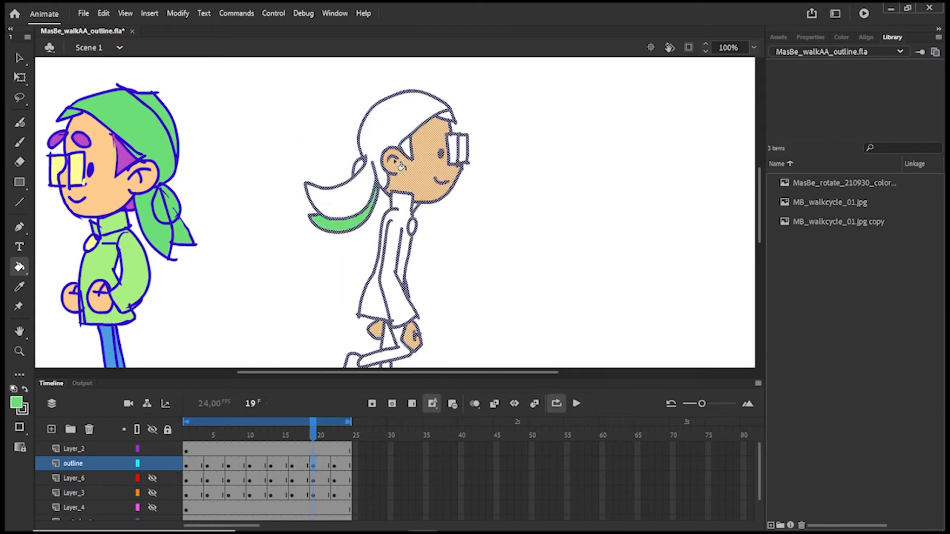
{"action": "key", "text": "b"}
{"action": "key", "text": "k"}
{"action": "left_click", "coordinate": [388, 184]}
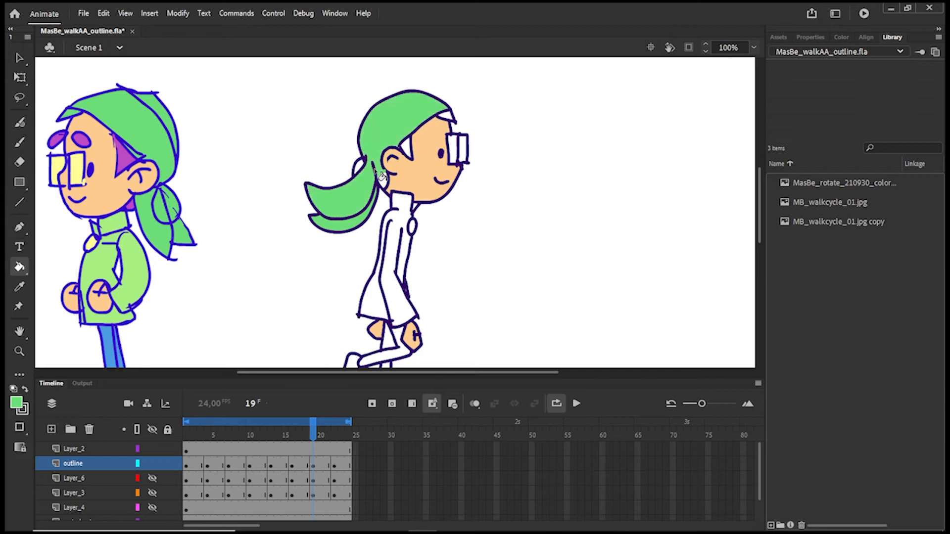
Sample the purple hair colour from the reference image and fill the frame 22 pose's hair at the temple and behind the ear
{"action": "left_click", "coordinate": [335, 467]}
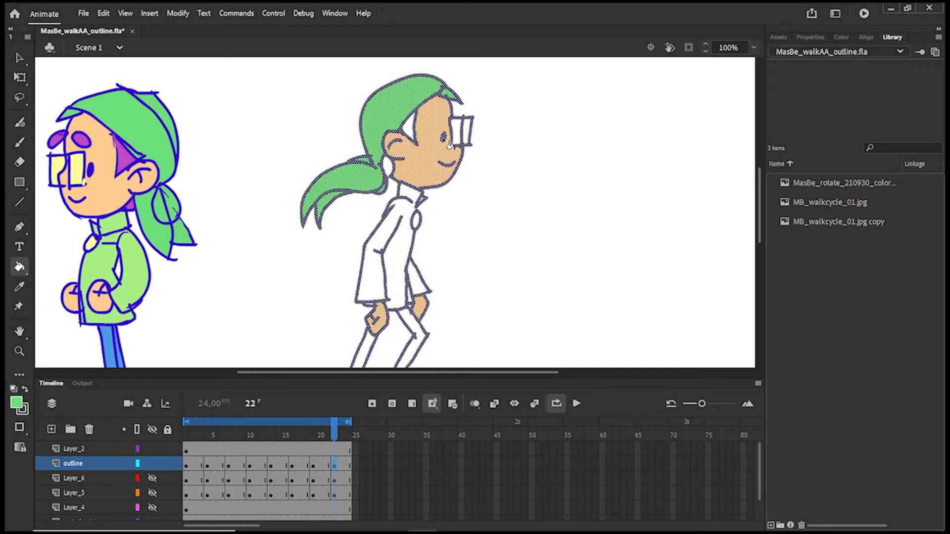
{"action": "left_click", "coordinate": [21, 289]}
{"action": "left_click", "coordinate": [130, 158]}
{"action": "key", "text": "ctrl+z"}
{"action": "key", "text": "v"}
{"action": "left_click", "coordinate": [444, 191]}
{"action": "key", "text": "k"}
{"action": "left_click", "coordinate": [391, 170]}
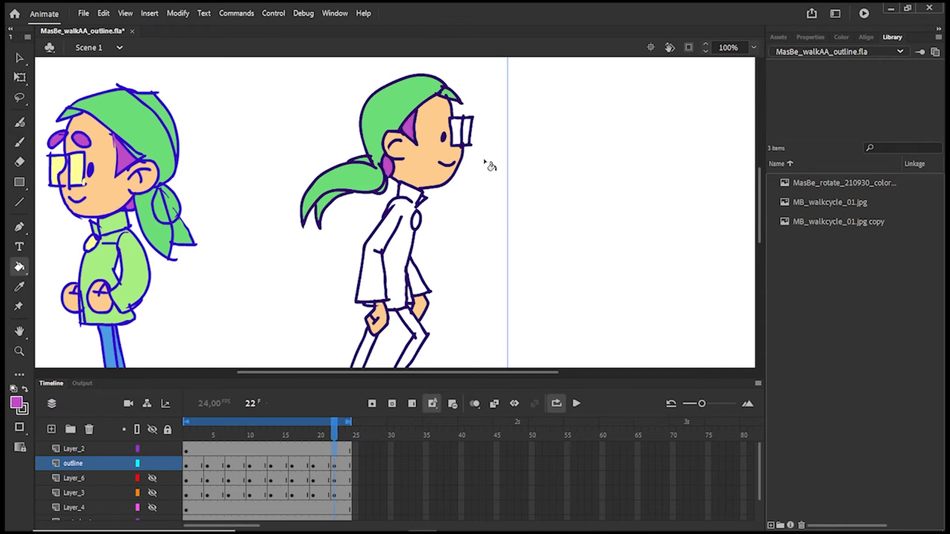
Fill the hair at the temple and behind the ear of the frame 19 pose with the purple
{"action": "key", "text": "comma"}
{"action": "key", "text": "comma"}
{"action": "key", "text": "comma"}
{"action": "left_click", "coordinate": [20, 59]}
{"action": "left_click", "coordinate": [502, 129]}
{"action": "left_click", "coordinate": [20, 268]}
Fill the hair at the temple and behind the ear of the frame 16 pose with the purple
{"action": "left_click", "coordinate": [287, 438]}
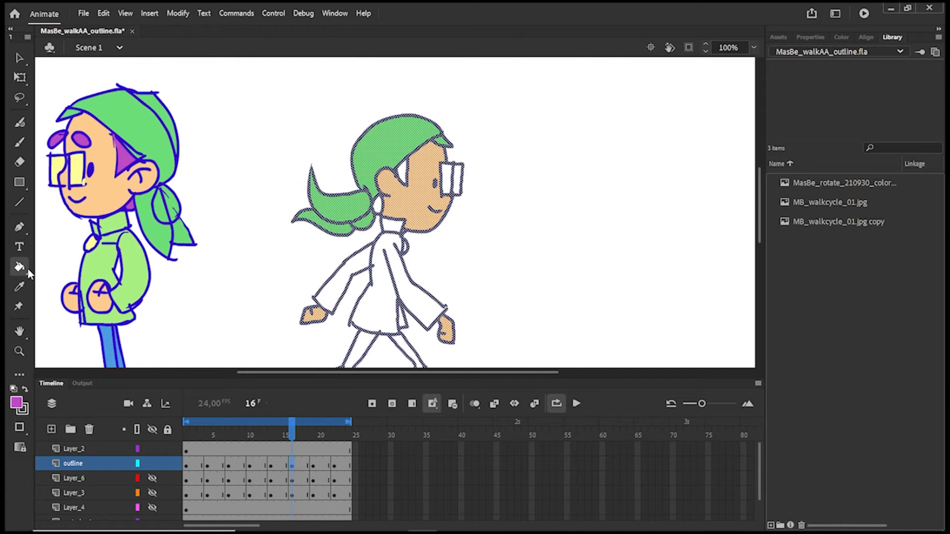
{"action": "left_click", "coordinate": [20, 59]}
{"action": "left_click", "coordinate": [507, 149]}
{"action": "left_click", "coordinate": [20, 268]}
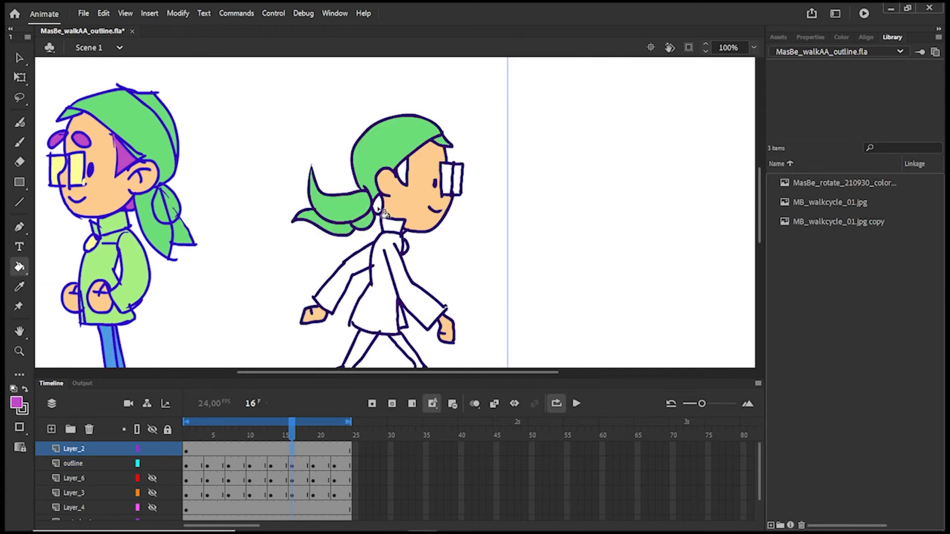
{"action": "left_click", "coordinate": [377, 204]}
{"action": "left_click", "coordinate": [403, 170]}
Fill the hair at the temple and behind the ear of the frame 13, 10 and 7 poses with the purple
{"action": "left_click", "coordinate": [271, 438]}
{"action": "left_click", "coordinate": [386, 195]}
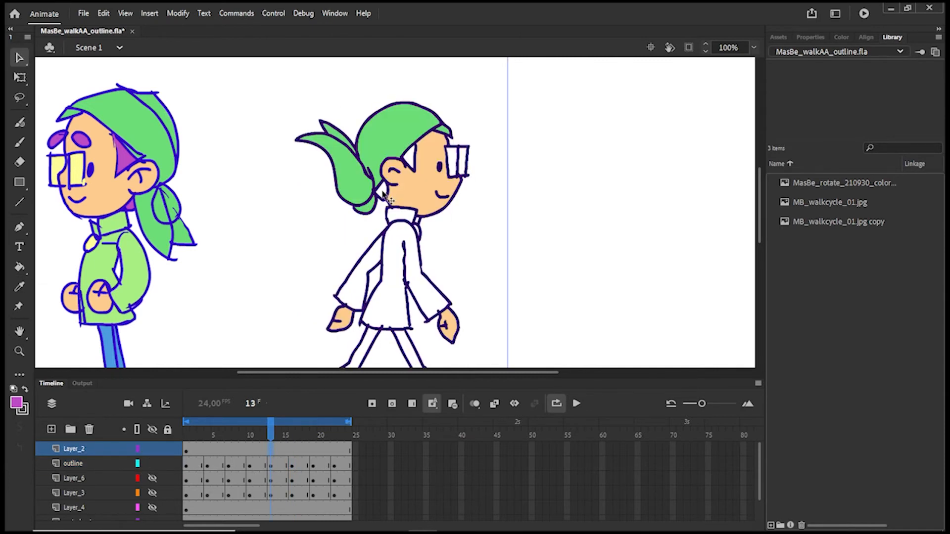
{"action": "key", "text": "comma"}
{"action": "key", "text": "comma"}
{"action": "key", "text": "comma"}
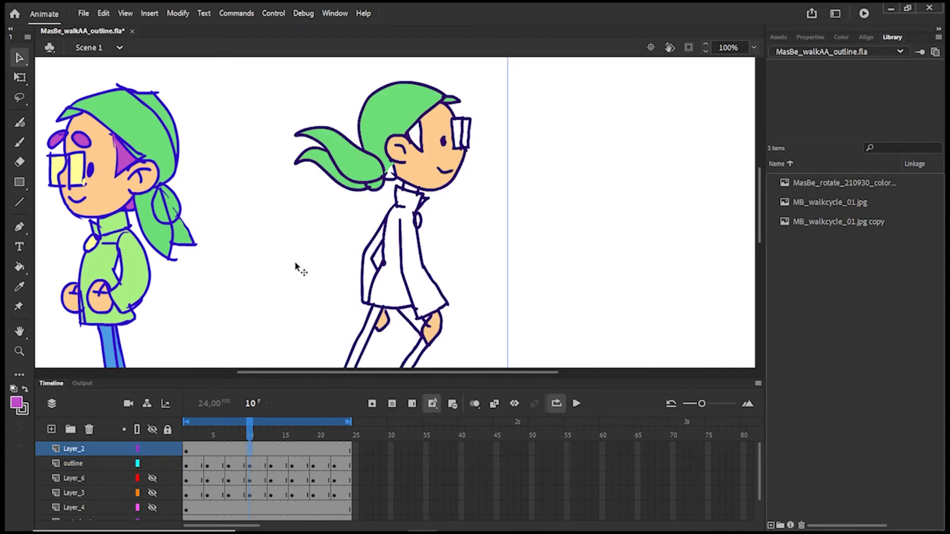
{"action": "key", "text": "comma"}
{"action": "key", "text": "comma"}
{"action": "key", "text": "comma"}
{"action": "key", "text": "v"}
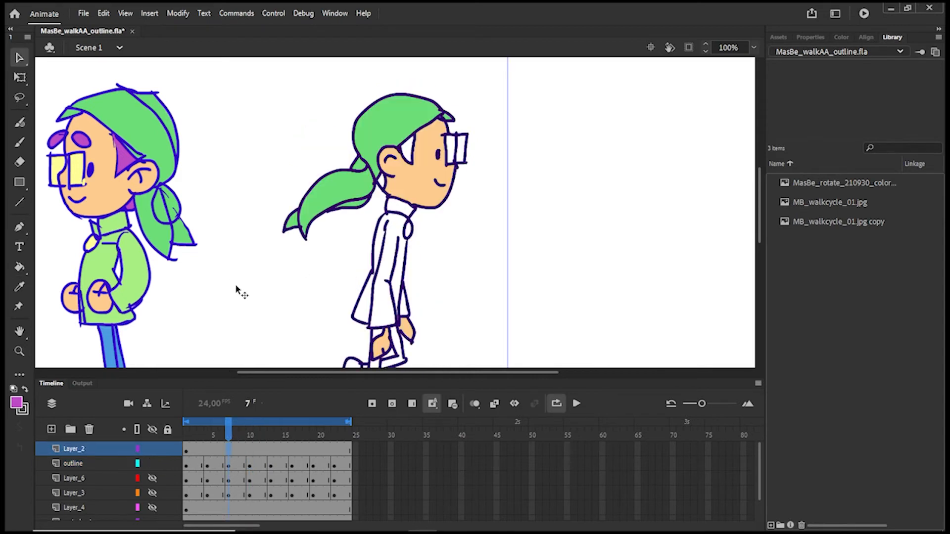
{"action": "left_click", "coordinate": [20, 266]}
Fill the hair behind the ear of the frame 4 pose with the purple
{"action": "left_click", "coordinate": [207, 466]}
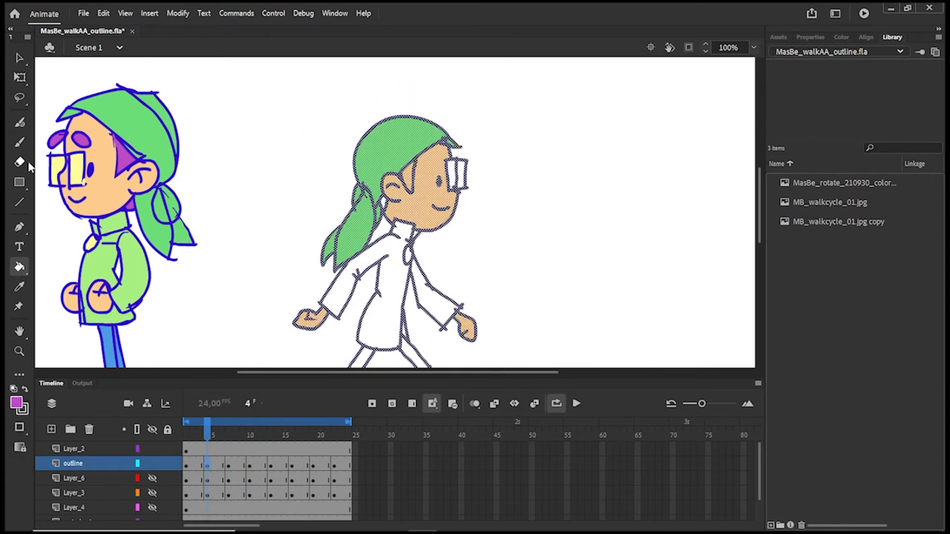
{"action": "left_click", "coordinate": [20, 58]}
{"action": "left_click", "coordinate": [50, 69]}
{"action": "left_click", "coordinate": [20, 267]}
{"action": "left_click", "coordinate": [411, 187]}
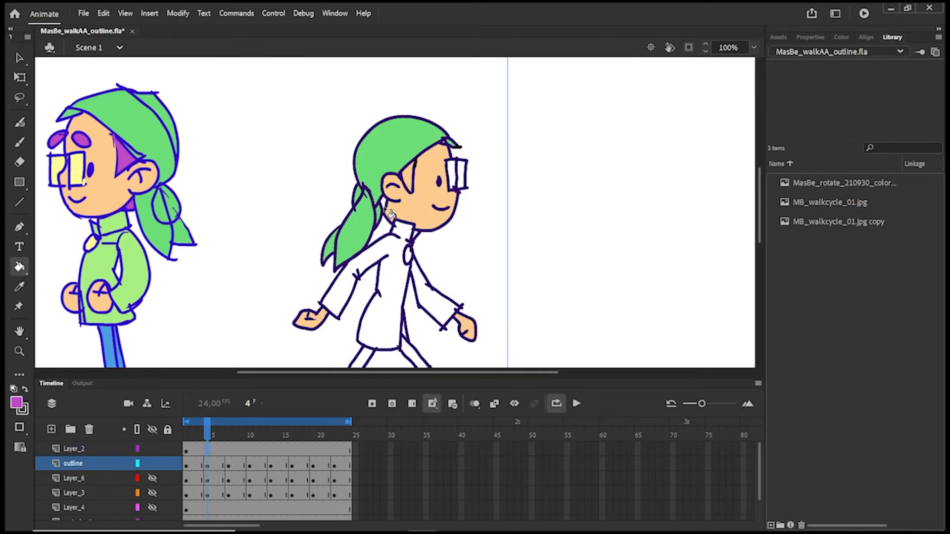
View the frame 4 pose at 200% and brush purple over the gaps at both ends of the temple hair's front outline
{"action": "key", "text": "b"}
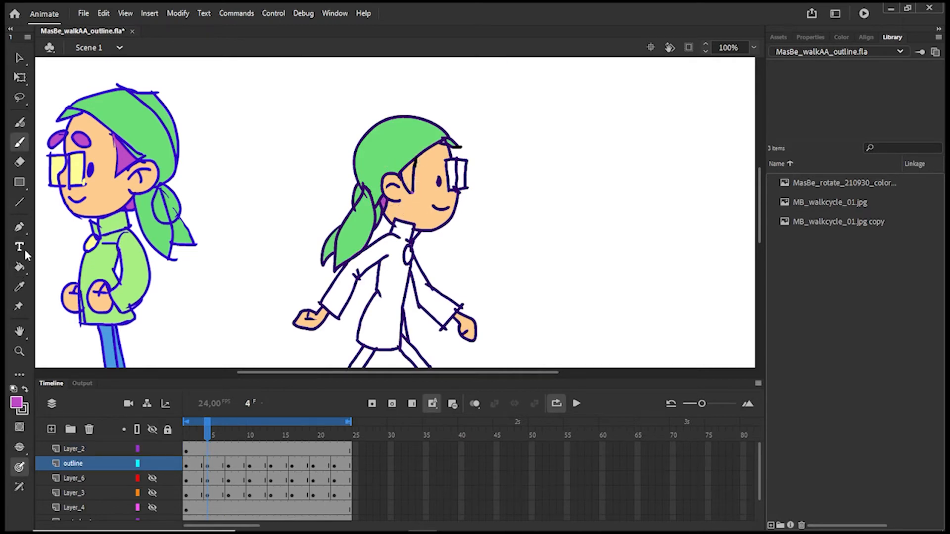
{"action": "left_click", "coordinate": [20, 266]}
{"action": "left_click", "coordinate": [753, 48]}
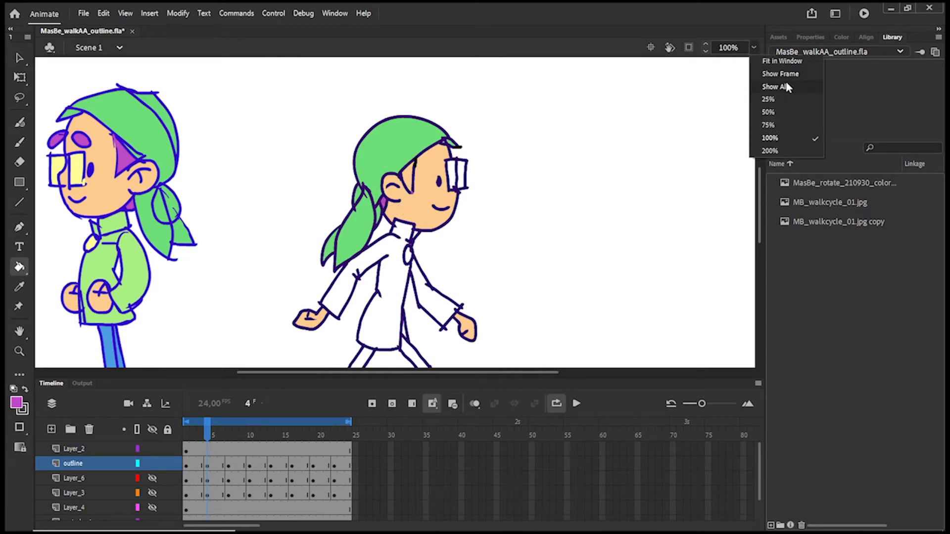
{"action": "left_click", "coordinate": [773, 152]}
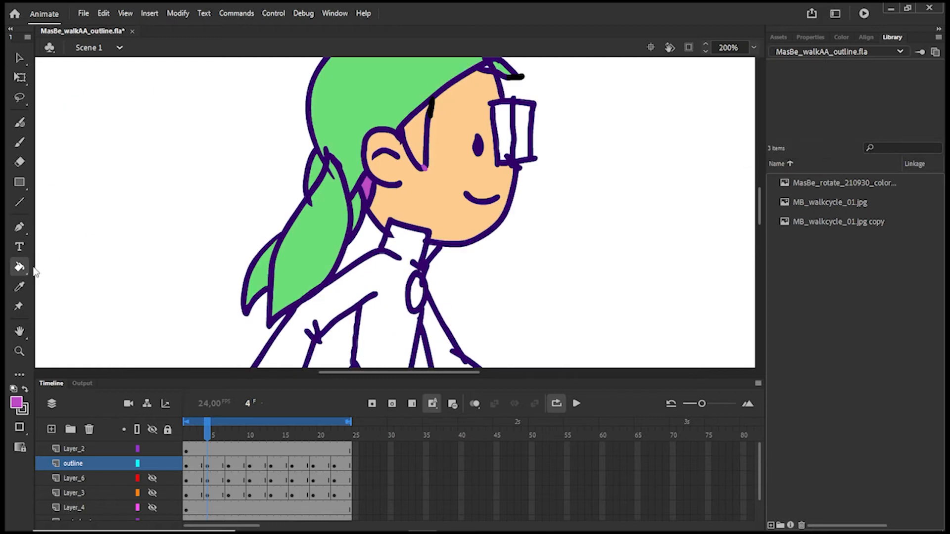
{"action": "key", "text": "b"}
{"action": "left_click_drag", "start_coordinate": [432, 101], "coordinate": [429, 108]}
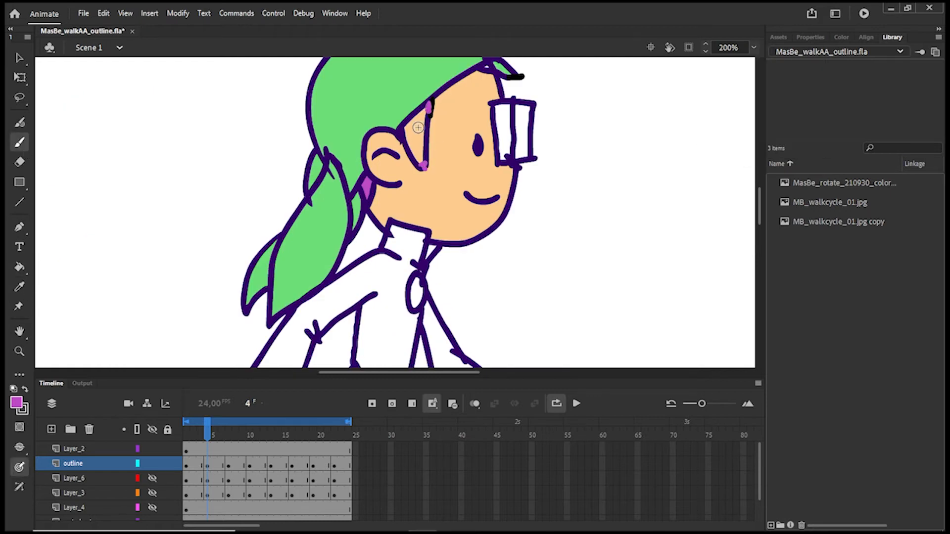
{"action": "left_click", "coordinate": [20, 267]}
Try to redraw the front outline of the frame 4 pose's temple hair with a black brush stroke
{"action": "left_click", "coordinate": [24, 409]}
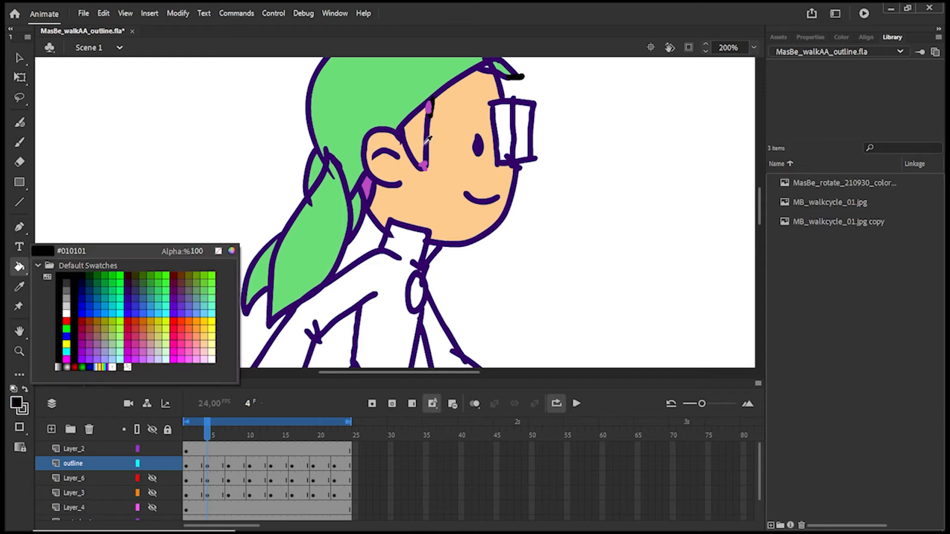
{"action": "left_click", "coordinate": [32, 268]}
{"action": "key", "text": "b"}
{"action": "left_click_drag", "start_coordinate": [432, 98], "coordinate": [429, 141]}
{"action": "key", "text": "ctrl+z"}
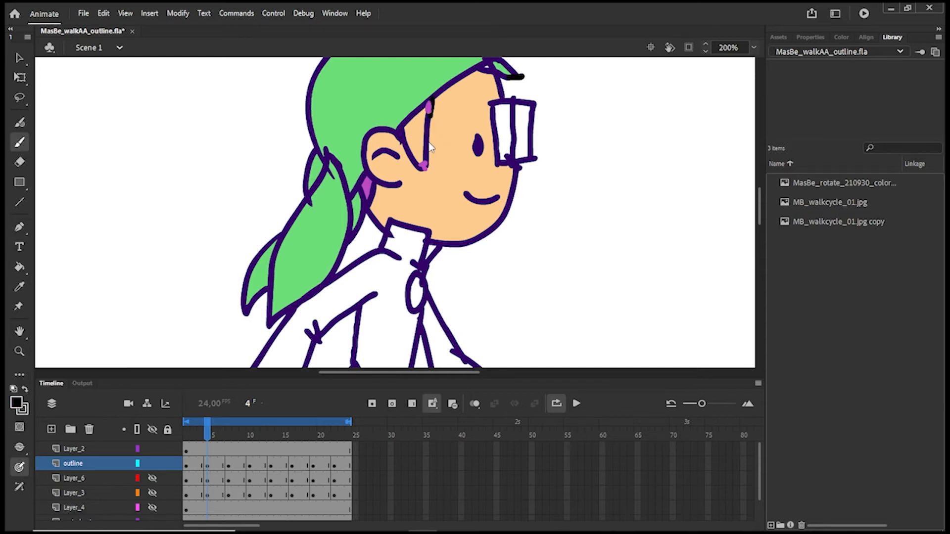
Try to sample the purple behind the ear and fill the temple hair of the frame 4 pose with it
{"action": "left_click", "coordinate": [20, 403]}
{"action": "left_click", "coordinate": [323, 193]}
{"action": "left_click", "coordinate": [19, 267]}
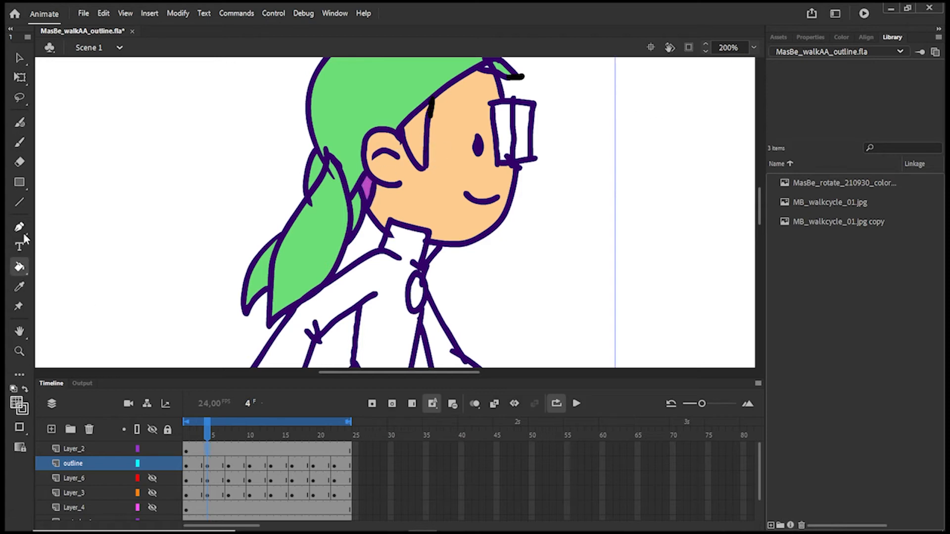
{"action": "left_click", "coordinate": [19, 287]}
{"action": "left_click", "coordinate": [367, 189]}
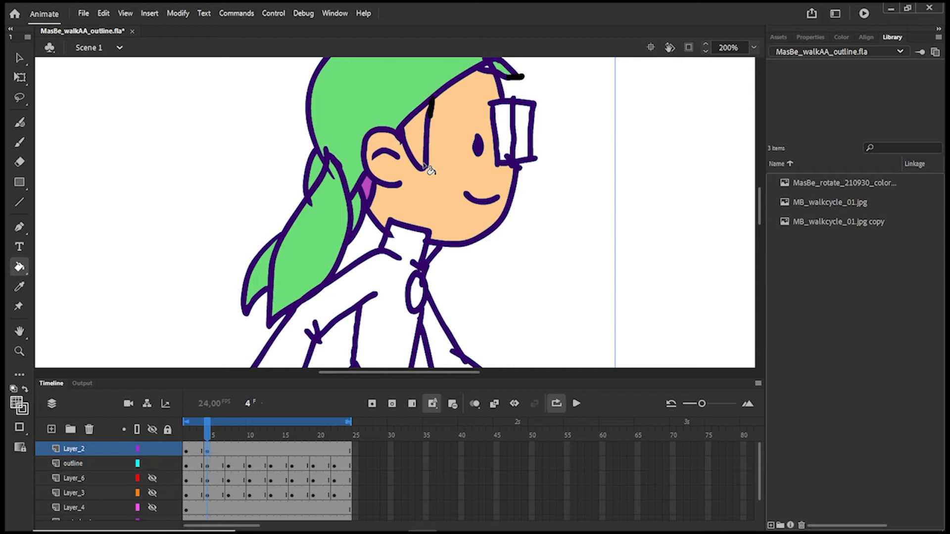
{"action": "left_click", "coordinate": [72, 463]}
{"action": "left_click", "coordinate": [206, 466]}
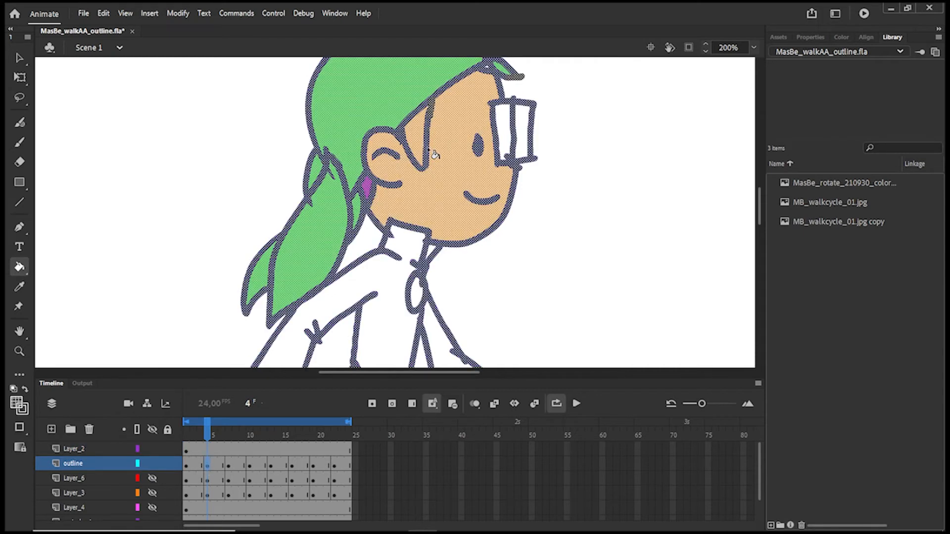
{"action": "left_click", "coordinate": [20, 58]}
{"action": "left_click", "coordinate": [83, 221]}
{"action": "left_click", "coordinate": [19, 288]}
{"action": "left_click", "coordinate": [424, 146]}
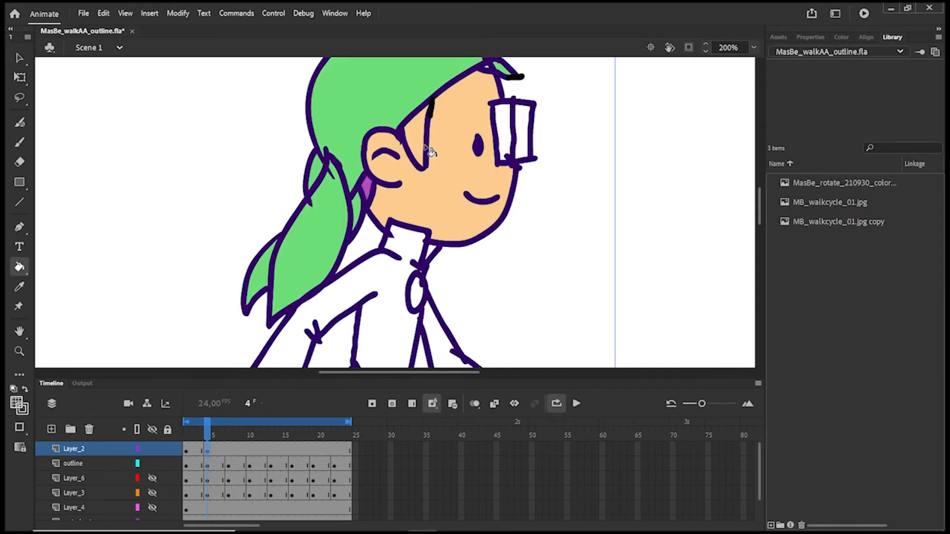
{"action": "left_click", "coordinate": [208, 466]}
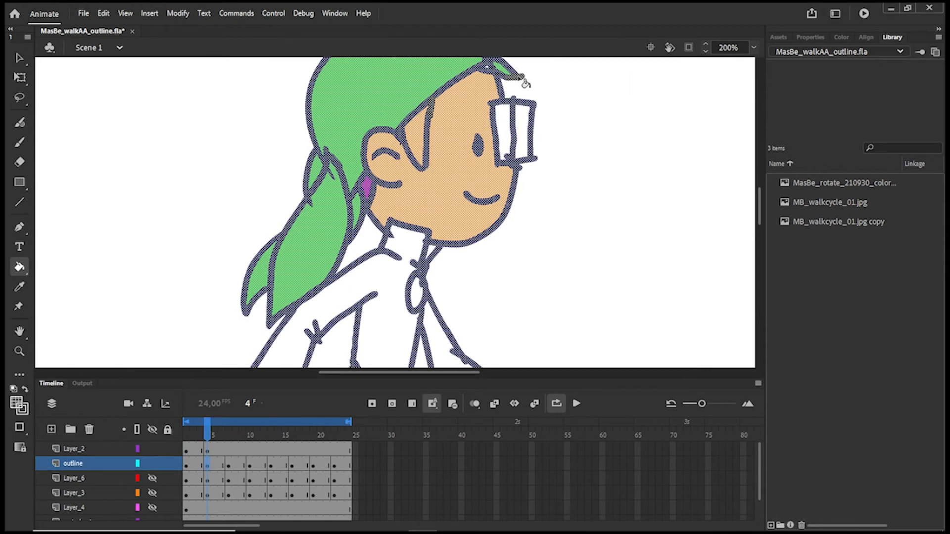
{"action": "key", "text": "v"}
{"action": "left_click", "coordinate": [69, 148]}
{"action": "left_click", "coordinate": [207, 468]}
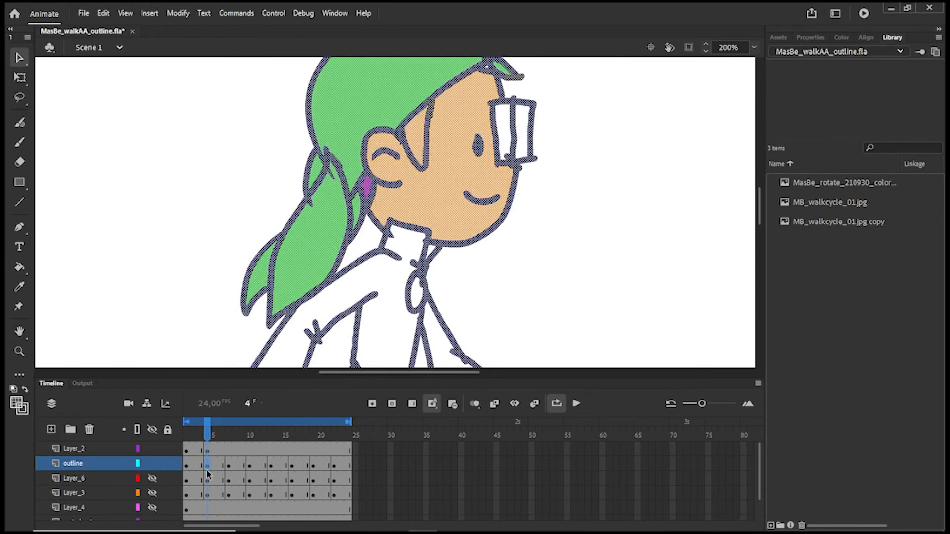
{"action": "left_click", "coordinate": [77, 144]}
{"action": "left_click", "coordinate": [206, 468]}
{"action": "key", "text": "k"}
Sample the purple from the reference character's hair and return to frame 4 of the outline layer
{"action": "left_click_drag", "start_coordinate": [473, 372], "coordinate": [404, 373]}
{"action": "key", "text": "v"}
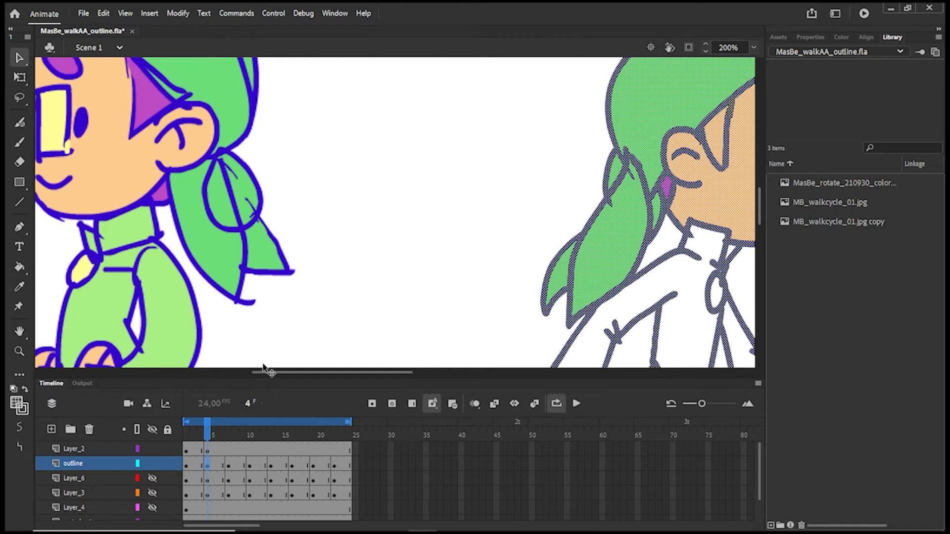
{"action": "left_click", "coordinate": [17, 401]}
{"action": "left_click", "coordinate": [147, 112]}
{"action": "left_click", "coordinate": [315, 181]}
{"action": "key", "text": "ctrl+z"}
{"action": "key", "text": "ctrl+z"}
{"action": "left_click", "coordinate": [189, 106]}
{"action": "left_click", "coordinate": [19, 287]}
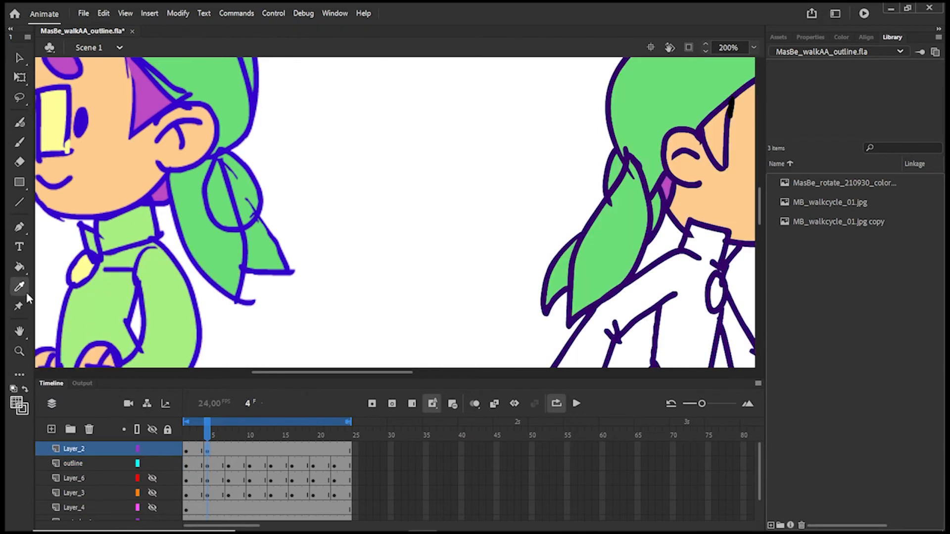
{"action": "left_click", "coordinate": [155, 110]}
{"action": "left_click", "coordinate": [212, 460]}
{"action": "left_click", "coordinate": [20, 58]}
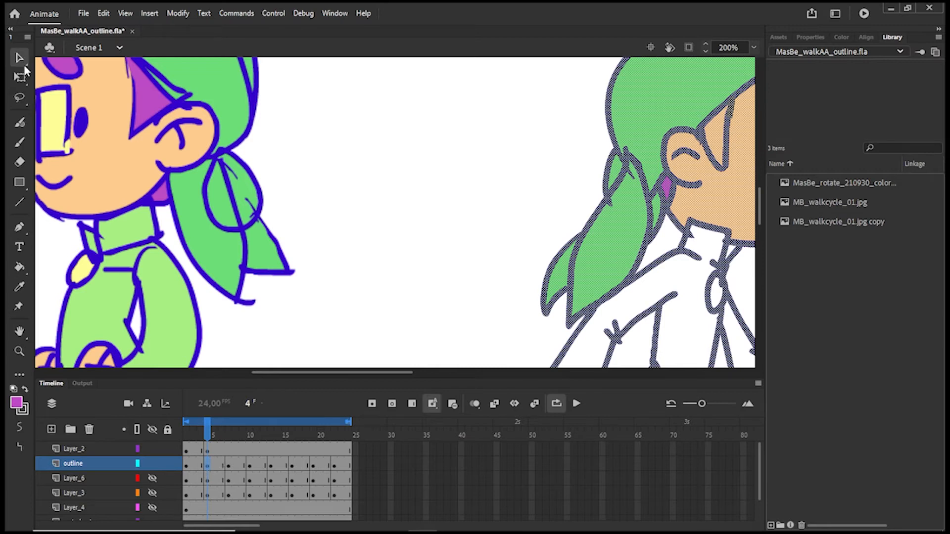
Try to close the temple hair's lower tip with a purple dab and fill the area on the frame 4 pose
{"action": "left_click", "coordinate": [434, 152]}
{"action": "left_click", "coordinate": [20, 142]}
{"action": "left_click", "coordinate": [724, 169]}
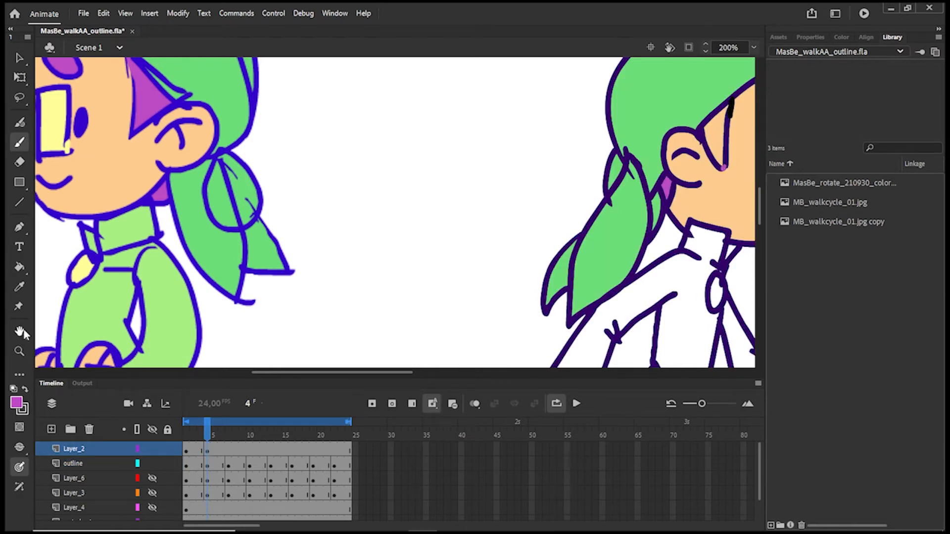
{"action": "left_click", "coordinate": [19, 268]}
{"action": "left_click", "coordinate": [713, 137]}
{"action": "key", "text": "ctrl+z"}
{"action": "left_click", "coordinate": [215, 459]}
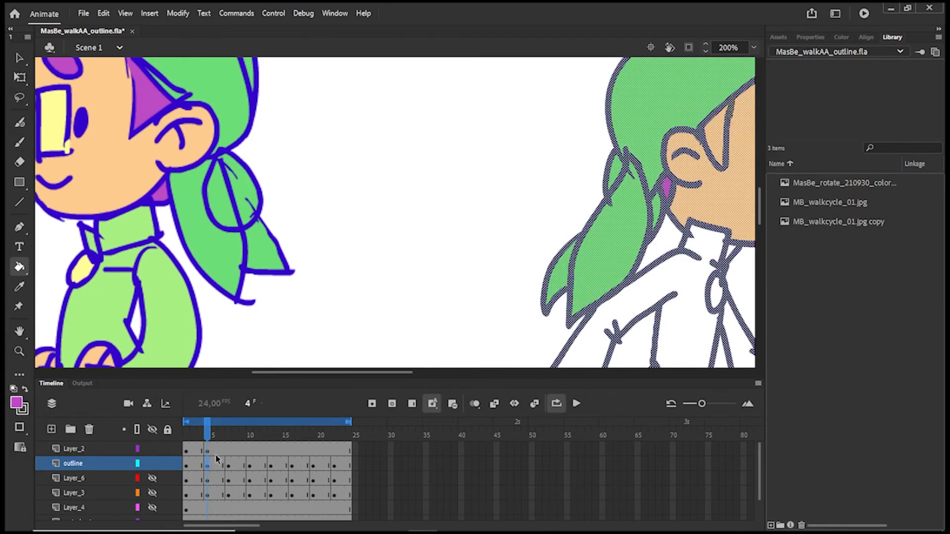
{"action": "left_click", "coordinate": [23, 61]}
{"action": "left_click", "coordinate": [720, 141]}
{"action": "left_click", "coordinate": [211, 462]}
{"action": "left_click", "coordinate": [719, 153]}
{"action": "left_click", "coordinate": [208, 465]}
Fill the hair behind the ear and at the temple of the frame 1 pose with the purple
{"action": "left_click", "coordinate": [227, 465]}
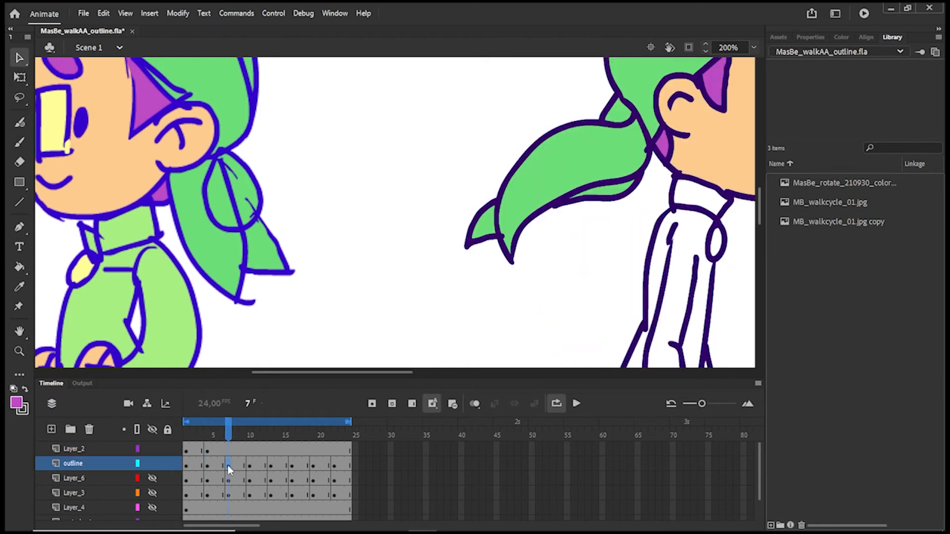
{"action": "left_click", "coordinate": [187, 467]}
{"action": "left_click", "coordinate": [717, 90]}
{"action": "left_click", "coordinate": [21, 268]}
{"action": "left_click", "coordinate": [656, 158]}
{"action": "left_click", "coordinate": [713, 94]}
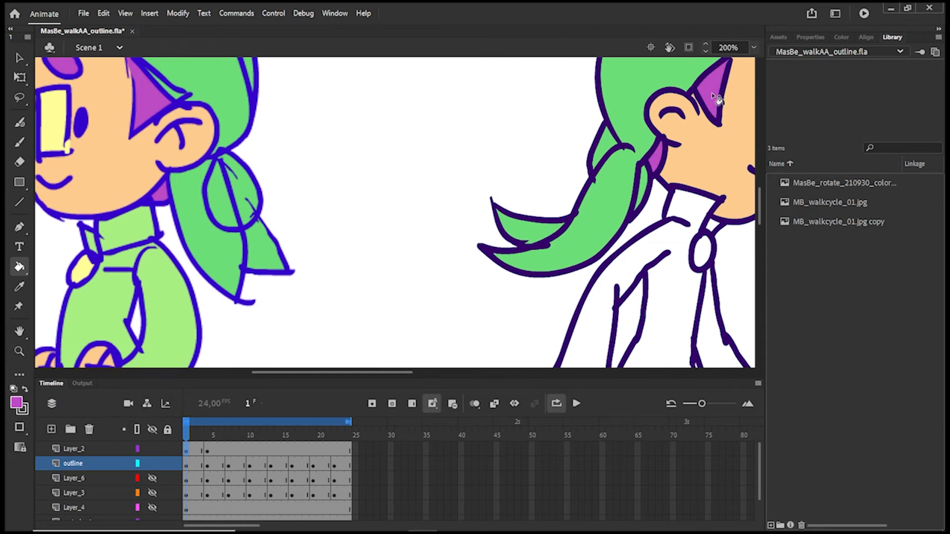
Brush the purple over the whole temple hair area of the frame 4 pose on the outline layer
{"action": "left_click", "coordinate": [207, 466]}
{"action": "left_click", "coordinate": [22, 149]}
{"action": "left_click", "coordinate": [207, 466]}
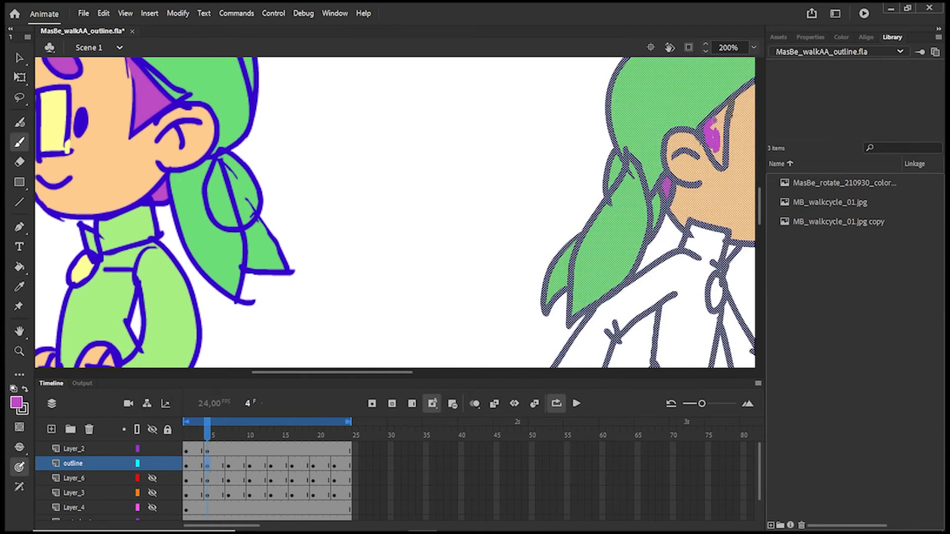
{"action": "left_click_drag", "start_coordinate": [713, 121], "coordinate": [722, 134]}
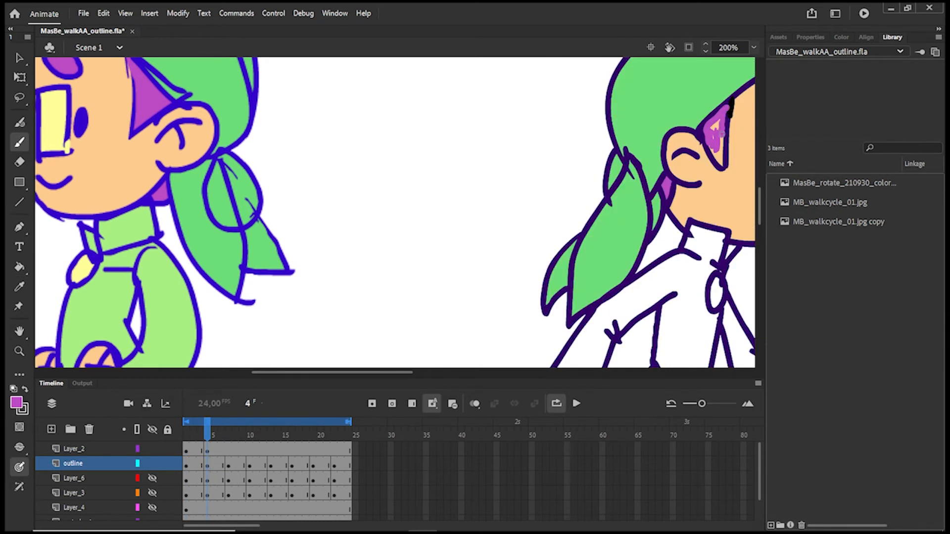
{"action": "left_click", "coordinate": [207, 467]}
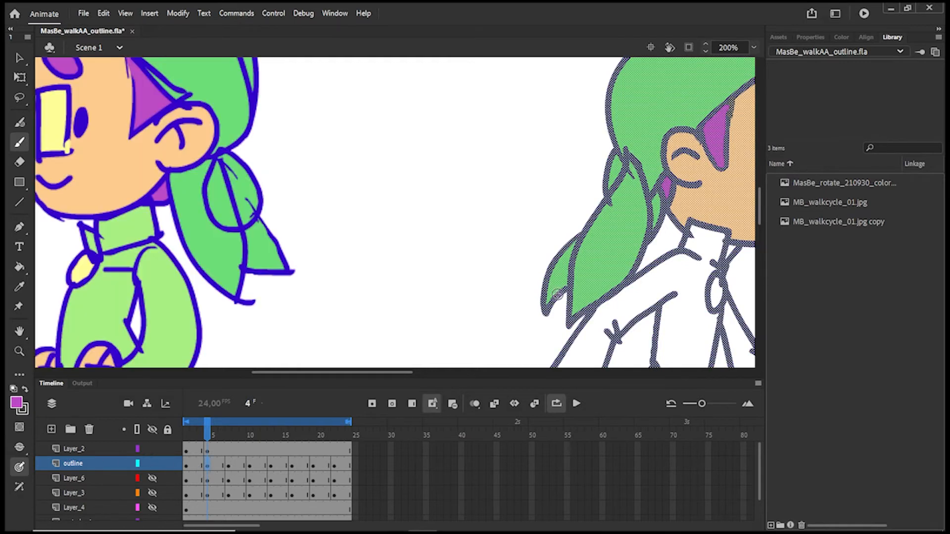
Sample the yellow from the reference character's glasses and fill the lenses and collar brooch of the frame 1 pose
{"action": "key", "text": "i"}
{"action": "left_click", "coordinate": [64, 150]}
{"action": "key", "text": "ctrl+z"}
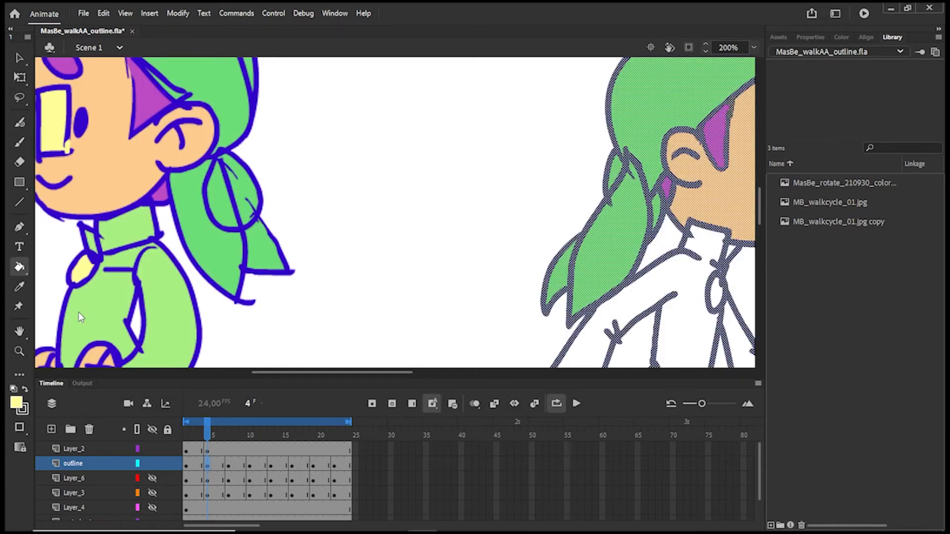
{"action": "key", "text": "alt+"}
{"action": "key", "text": "v"}
{"action": "left_click_drag", "start_coordinate": [288, 126], "coordinate": [292, 125]}
{"action": "left_click_drag", "start_coordinate": [397, 373], "coordinate": [485, 373]}
{"action": "left_click", "coordinate": [18, 270]}
{"action": "left_click", "coordinate": [403, 119]}
{"action": "left_click", "coordinate": [424, 111]}
{"action": "left_click", "coordinate": [315, 251]}
Fill the glasses lenses and collar brooch of the frame 4 and 7 poses with the yellow
{"action": "key", "text": "alt+."}
{"action": "left_click", "coordinate": [433, 132]}
{"action": "left_click", "coordinate": [421, 132]}
{"action": "left_click", "coordinate": [333, 294]}
{"action": "key", "text": "alt+."}
{"action": "left_click", "coordinate": [330, 242]}
{"action": "left_click", "coordinate": [415, 96]}
{"action": "left_click", "coordinate": [435, 96]}
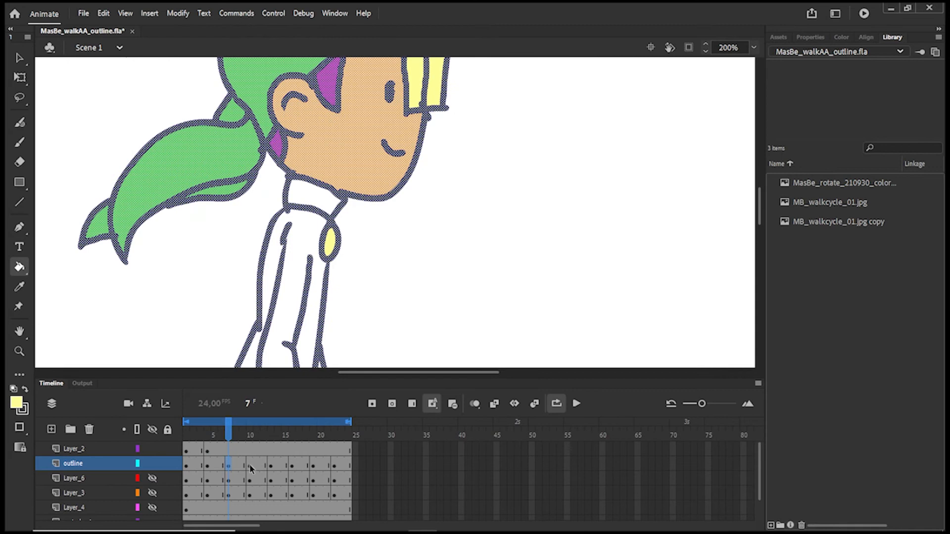
Fill the brooch and glasses lenses of the frame 10 pose and the lenses of the frame 13 pose with the yellow
{"action": "key", "text": "alt+."}
{"action": "left_click", "coordinate": [350, 222]}
{"action": "left_click", "coordinate": [428, 69]}
{"action": "left_click", "coordinate": [440, 72]}
{"action": "key", "text": "alt+."}
{"action": "left_click", "coordinate": [418, 111]}
{"action": "left_click", "coordinate": [439, 104]}
Fill the glasses lenses of the frame 16 and 19 poses with the yellow
{"action": "key", "text": "alt+."}
{"action": "left_click", "coordinate": [405, 143]}
{"action": "left_click", "coordinate": [428, 144]}
{"action": "key", "text": "alt+."}
{"action": "left_click", "coordinate": [428, 84]}
{"action": "key", "text": "alt+"}
{"action": "left_click", "coordinate": [317, 426]}
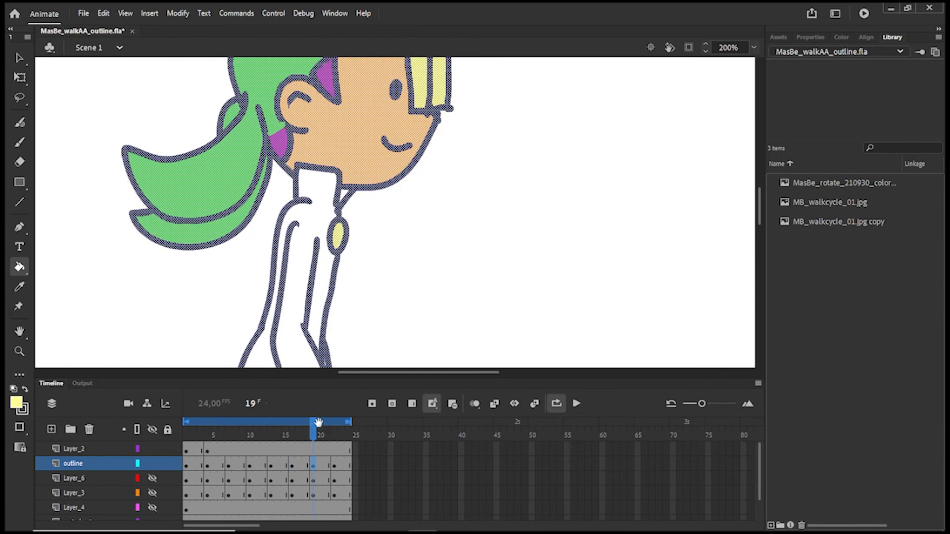
Fill the collar brooch and glasses lenses of the frame 22 pose with the yellow
{"action": "left_click", "coordinate": [335, 427]}
{"action": "left_click", "coordinate": [346, 224]}
{"action": "left_click", "coordinate": [444, 64]}
{"action": "left_click", "coordinate": [427, 66]}
Sample the brown from the reference character's shoe and fill both shoes of the frame 22 pose with it
{"action": "left_click_drag", "start_coordinate": [395, 378], "coordinate": [277, 376]}
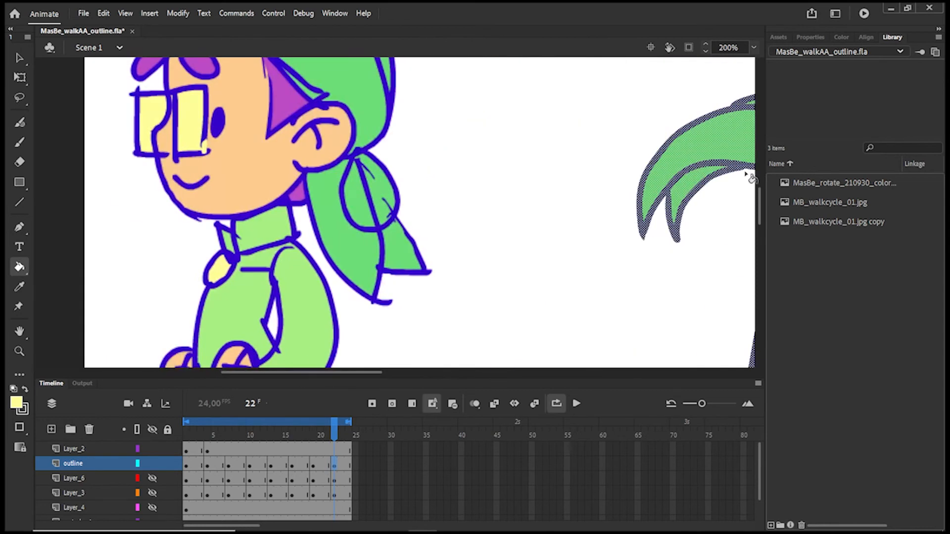
{"action": "scroll", "coordinate": [255, 257], "scroll_direction": "down", "scroll_amount": 5}
{"action": "left_click", "coordinate": [255, 257], "text": "alt"}
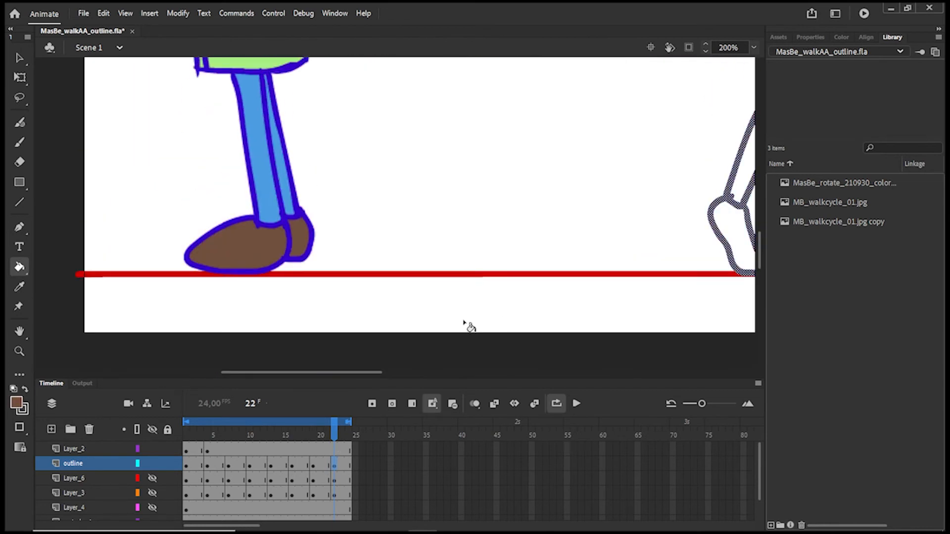
{"action": "left_click", "coordinate": [19, 58]}
{"action": "left_click", "coordinate": [549, 166]}
{"action": "left_click_drag", "start_coordinate": [374, 373], "coordinate": [457, 371]}
{"action": "left_click", "coordinate": [334, 466]}
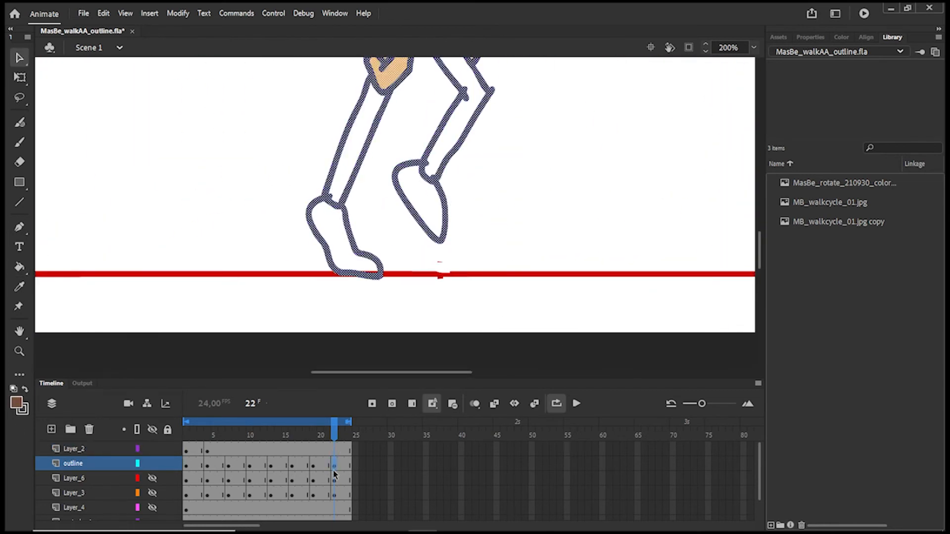
{"action": "left_click", "coordinate": [20, 267]}
{"action": "left_click", "coordinate": [341, 245]}
{"action": "left_click", "coordinate": [420, 200]}
Fill the shoes of the frame 19 and 16 poses with the brown
{"action": "left_click", "coordinate": [314, 427]}
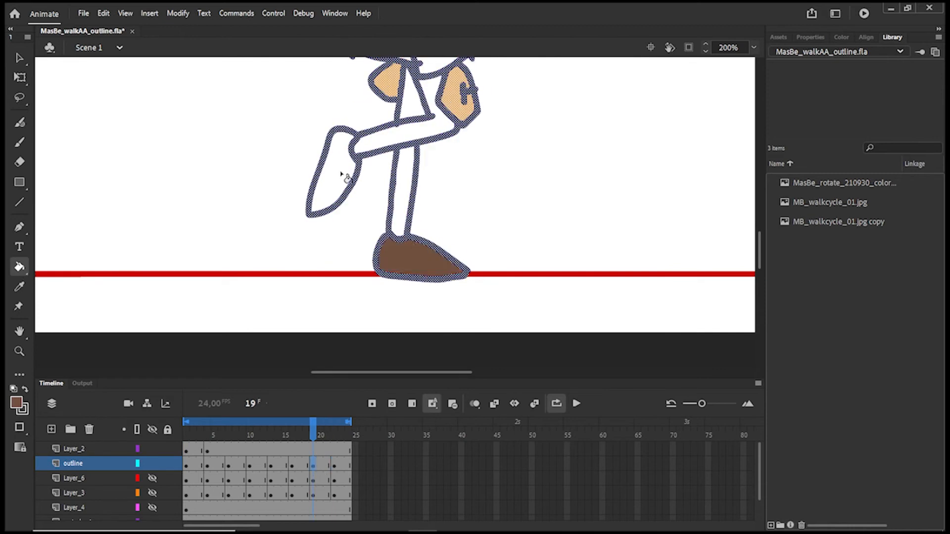
{"action": "left_click", "coordinate": [292, 426]}
{"action": "left_click", "coordinate": [229, 221]}
{"action": "left_click", "coordinate": [473, 260]}
Fill both shoes of the frame 13 and 10 poses with the brown
{"action": "left_click", "coordinate": [270, 434]}
{"action": "left_click", "coordinate": [252, 242]}
{"action": "left_click", "coordinate": [537, 250]}
{"action": "left_click", "coordinate": [249, 433]}
{"action": "left_click", "coordinate": [314, 240]}
{"action": "left_click", "coordinate": [436, 216]}
Fill both shoes of the frame 7 and 4 poses with the brown
{"action": "left_click", "coordinate": [228, 430]}
{"action": "left_click", "coordinate": [388, 258]}
{"action": "left_click", "coordinate": [344, 195]}
{"action": "left_click", "coordinate": [205, 431]}
{"action": "left_click", "coordinate": [493, 258]}
{"action": "left_click", "coordinate": [238, 229]}
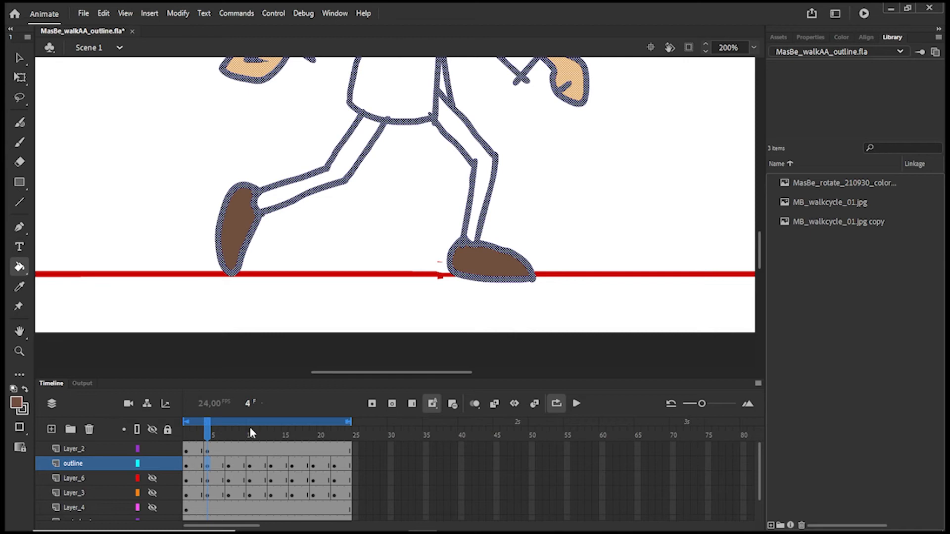
Fill both shoes of the frame 1 pose with the brown
{"action": "left_click", "coordinate": [187, 430]}
{"action": "left_click", "coordinate": [257, 231]}
{"action": "left_click", "coordinate": [545, 243]}
Try to sample the blue from the reference character's legs while on frame 1
{"action": "left_click_drag", "start_coordinate": [429, 372], "coordinate": [350, 372]}
{"action": "left_click", "coordinate": [19, 286]}
{"action": "left_click", "coordinate": [227, 186]}
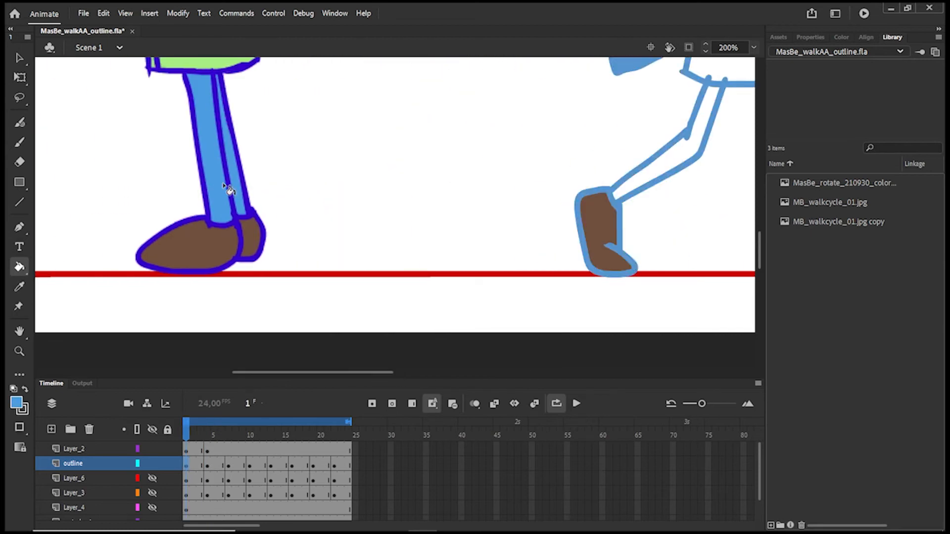
{"action": "left_click", "coordinate": [271, 435]}
{"action": "left_click", "coordinate": [19, 58]}
{"action": "left_click", "coordinate": [435, 147]}
{"action": "left_click", "coordinate": [186, 465]}
{"action": "key", "text": "ctrl+z"}
{"action": "left_click", "coordinate": [186, 425]}
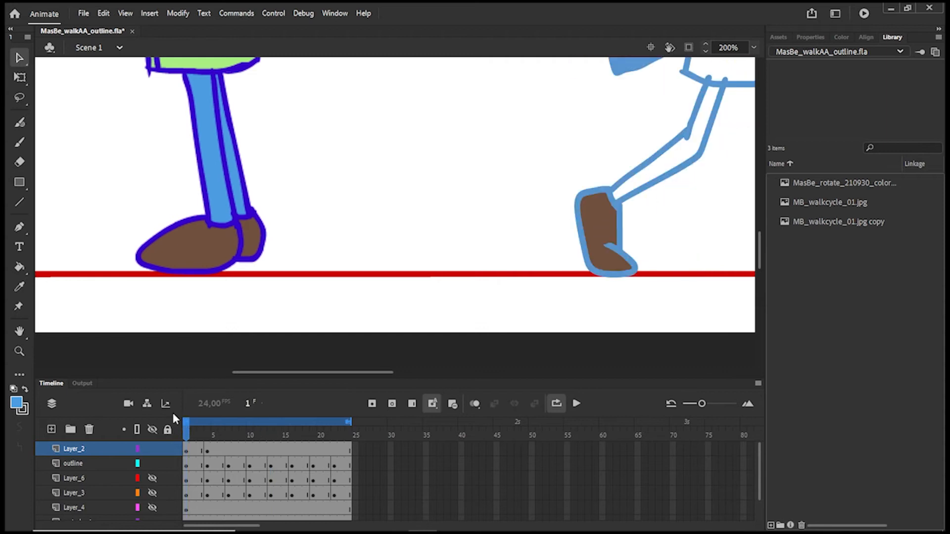
Try to fill the front shoe of the frame 1 pose with black, and undo the fill
{"action": "left_click", "coordinate": [438, 198]}
{"action": "left_click_drag", "start_coordinate": [385, 372], "coordinate": [456, 372]}
{"action": "left_click", "coordinate": [17, 404]}
{"action": "left_click", "coordinate": [60, 278]}
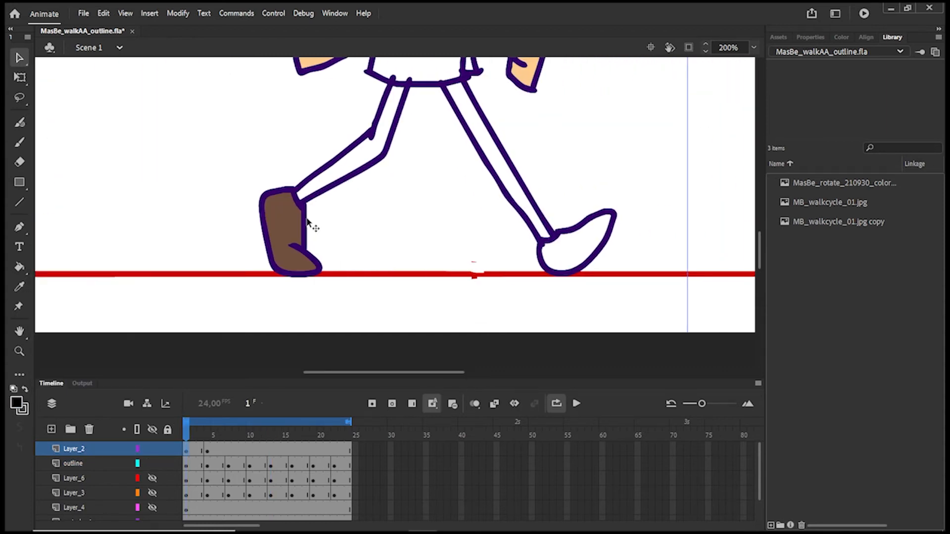
{"action": "left_click", "coordinate": [19, 266]}
{"action": "left_click", "coordinate": [577, 250]}
{"action": "key", "text": "ctrl+z"}
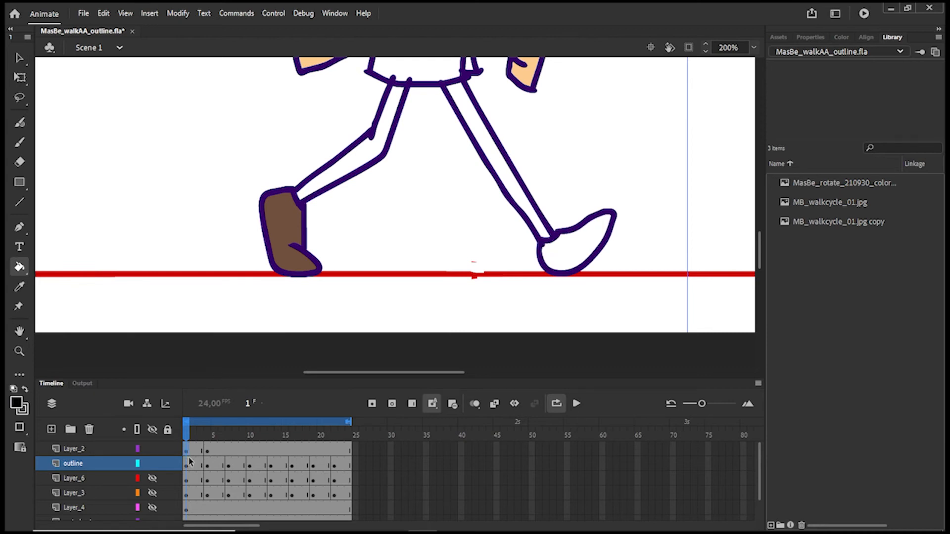
Sample the brown from the reference character's shoe and fill the front shoe of the frame 1 pose with it
{"action": "scroll", "coordinate": [195, 322], "scroll_direction": "left", "scroll_amount": 5}
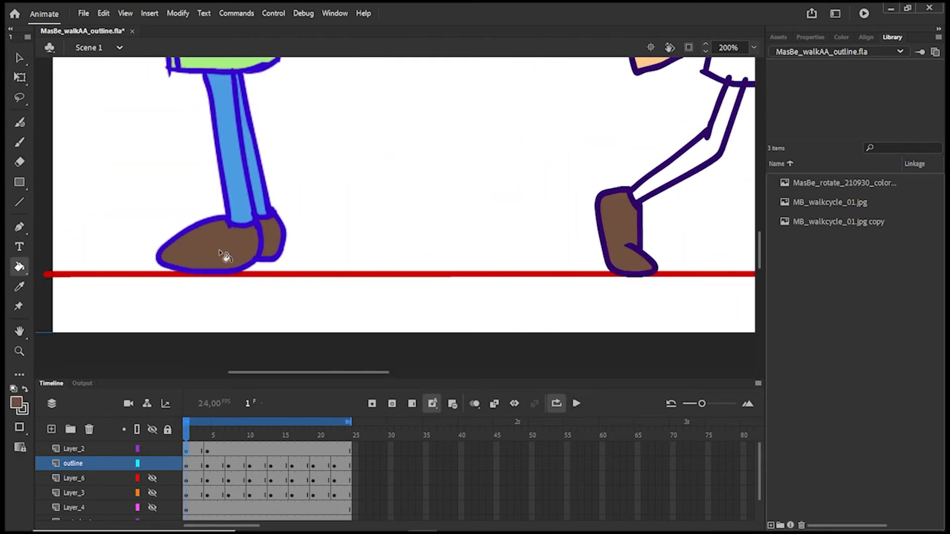
{"action": "left_click_drag", "start_coordinate": [327, 372], "coordinate": [417, 372]}
{"action": "key", "text": "ctrl+a"}
{"action": "left_click", "coordinate": [488, 254]}
Sample the blue from the reference character's legs and fill both legs of the frame 1 pose with it
{"action": "left_click_drag", "start_coordinate": [342, 372], "coordinate": [235, 371]}
{"action": "key", "text": "v"}
{"action": "left_click", "coordinate": [298, 221]}
{"action": "left_click", "coordinate": [21, 289]}
{"action": "left_click", "coordinate": [302, 208]}
{"action": "left_click_drag", "start_coordinate": [357, 372], "coordinate": [446, 373]}
{"action": "left_click", "coordinate": [186, 466]}
{"action": "left_click", "coordinate": [375, 155]}
{"action": "left_click", "coordinate": [499, 159]}
Fill all leg areas of the frame 4 and frame 7 poses with the blue
{"action": "left_click", "coordinate": [207, 465]}
{"action": "left_click", "coordinate": [371, 173]}
{"action": "left_click", "coordinate": [507, 146]}
{"action": "left_click", "coordinate": [228, 466]}
{"action": "left_click", "coordinate": [419, 194]}
{"action": "left_click", "coordinate": [439, 147]}
{"action": "left_click", "coordinate": [431, 89]}
Fill the leg areas of the frame 10 and frame 13 poses with the blue
{"action": "left_click", "coordinate": [249, 466]}
{"action": "left_click", "coordinate": [490, 138]}
{"action": "left_click", "coordinate": [502, 75]}
{"action": "left_click", "coordinate": [399, 124]}
{"action": "left_click_drag", "start_coordinate": [759, 246], "coordinate": [758, 231]}
{"action": "left_click", "coordinate": [272, 466]}
{"action": "left_click", "coordinate": [373, 277]}
{"action": "left_click", "coordinate": [511, 272]}
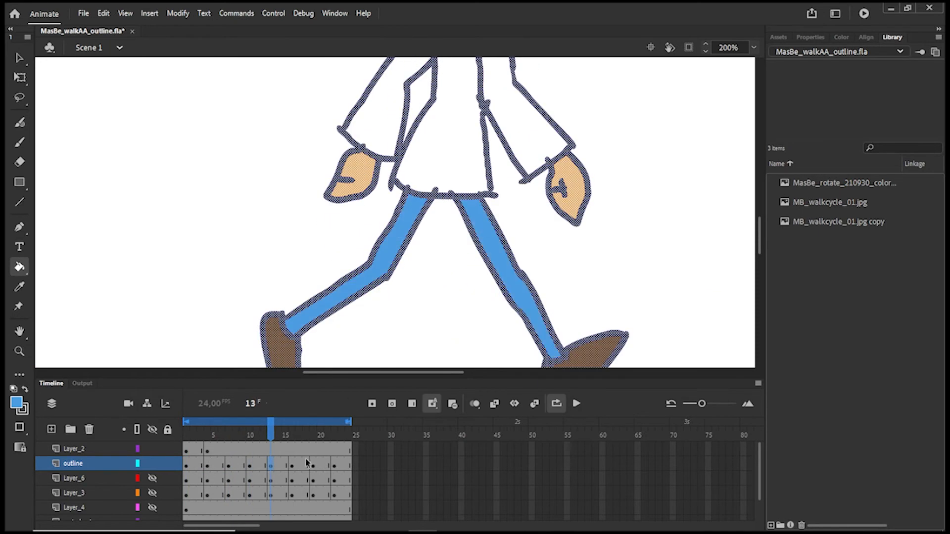
Fill the legs of the frame 16, 19 and 22 poses with the blue
{"action": "left_click", "coordinate": [292, 466]}
{"action": "left_click", "coordinate": [495, 278]}
{"action": "left_click", "coordinate": [378, 257]}
{"action": "left_click", "coordinate": [313, 466]}
{"action": "left_click", "coordinate": [454, 251]}
{"action": "left_click", "coordinate": [439, 307]}
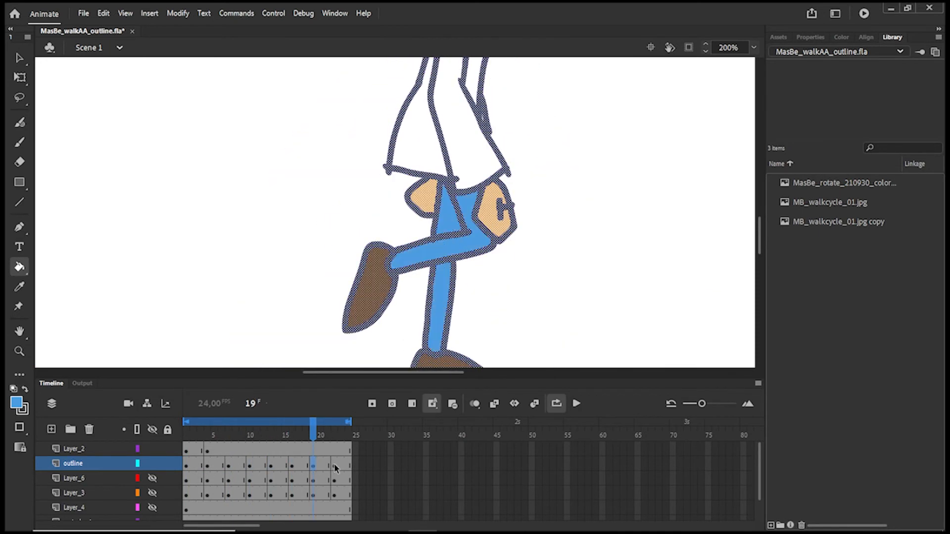
{"action": "left_click", "coordinate": [335, 466]}
{"action": "left_click", "coordinate": [495, 213]}
{"action": "left_click", "coordinate": [395, 269]}
Sample the light green from the reference character's coat and fill the coat of the frame 22 pose with it
{"action": "left_click_drag", "start_coordinate": [415, 371], "coordinate": [337, 371]}
{"action": "left_click", "coordinate": [19, 289]}
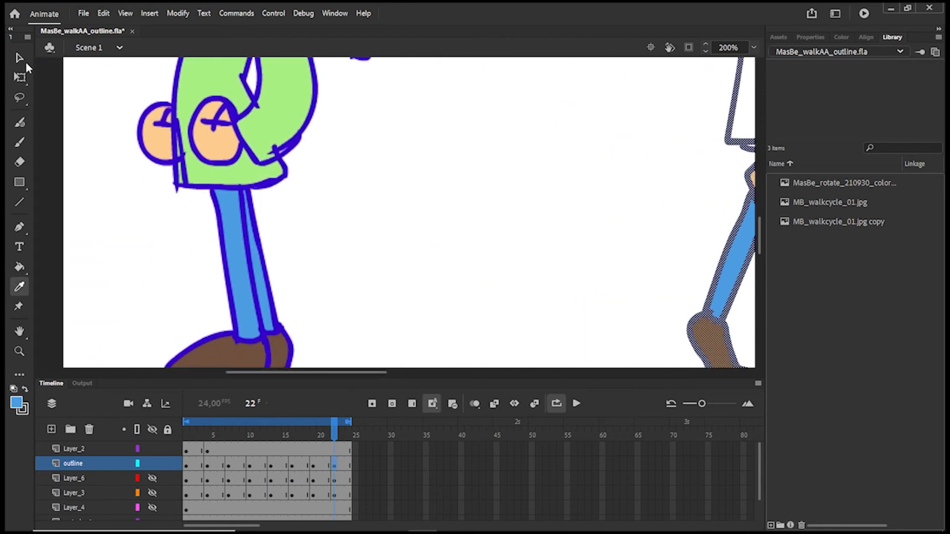
{"action": "left_click", "coordinate": [216, 130]}
{"action": "left_click", "coordinate": [20, 287]}
{"action": "left_click", "coordinate": [214, 182]}
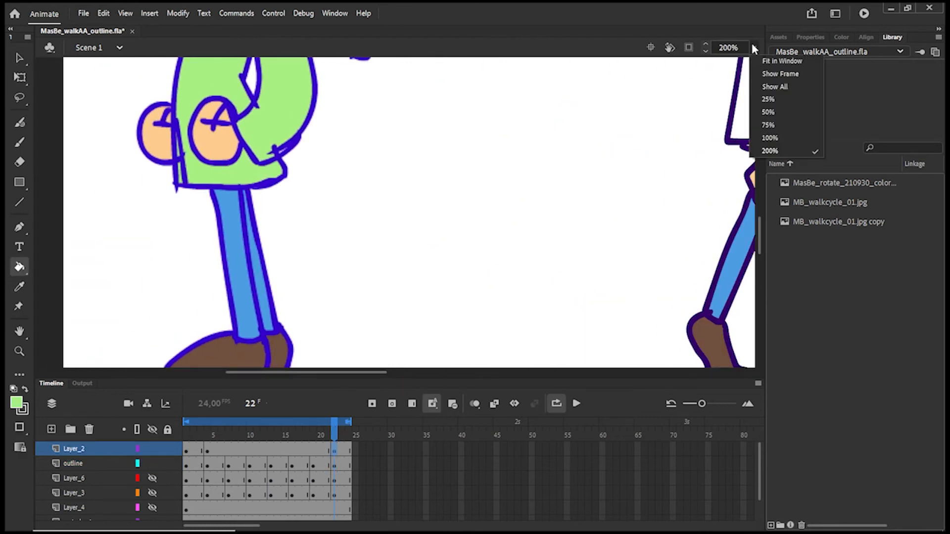
{"action": "left_click", "coordinate": [753, 48]}
{"action": "left_click", "coordinate": [770, 118]}
{"action": "scroll", "coordinate": [712, 217], "scroll_direction": "up", "scroll_amount": 3}
{"action": "left_click", "coordinate": [601, 228]}
{"action": "left_click", "coordinate": [626, 242]}
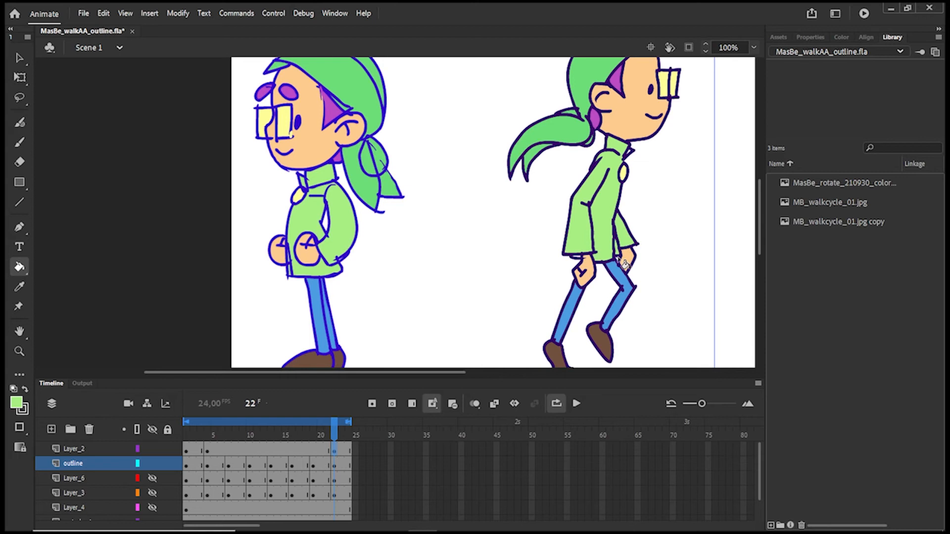
Fill the coat of the frame 19 pose with the light green
{"action": "left_click", "coordinate": [753, 49]}
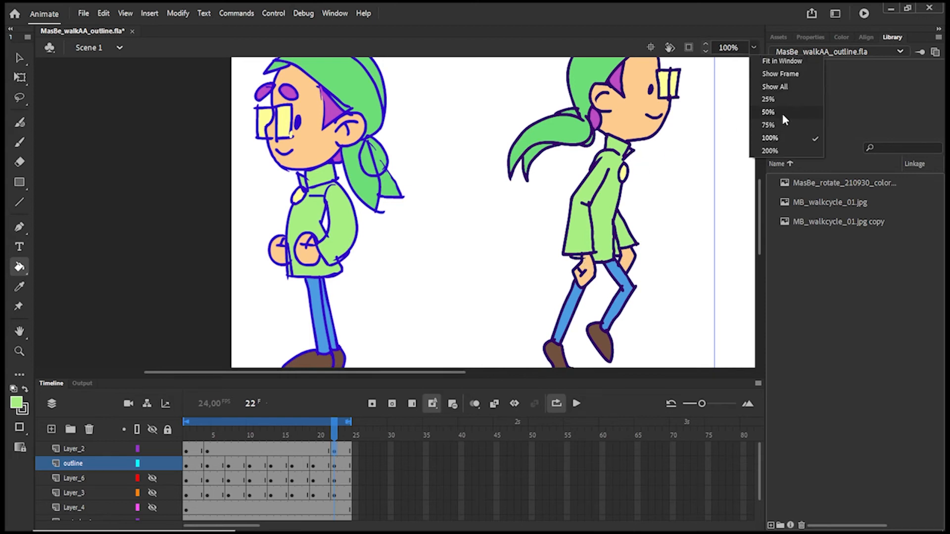
{"action": "left_click_drag", "start_coordinate": [759, 205], "coordinate": [760, 186]}
{"action": "left_click", "coordinate": [754, 48]}
{"action": "left_click", "coordinate": [770, 150]}
{"action": "left_click_drag", "start_coordinate": [348, 373], "coordinate": [450, 375]}
{"action": "key", "text": "comma"}
{"action": "key", "text": "comma"}
{"action": "key", "text": "comma"}
{"action": "left_click", "coordinate": [487, 292]}
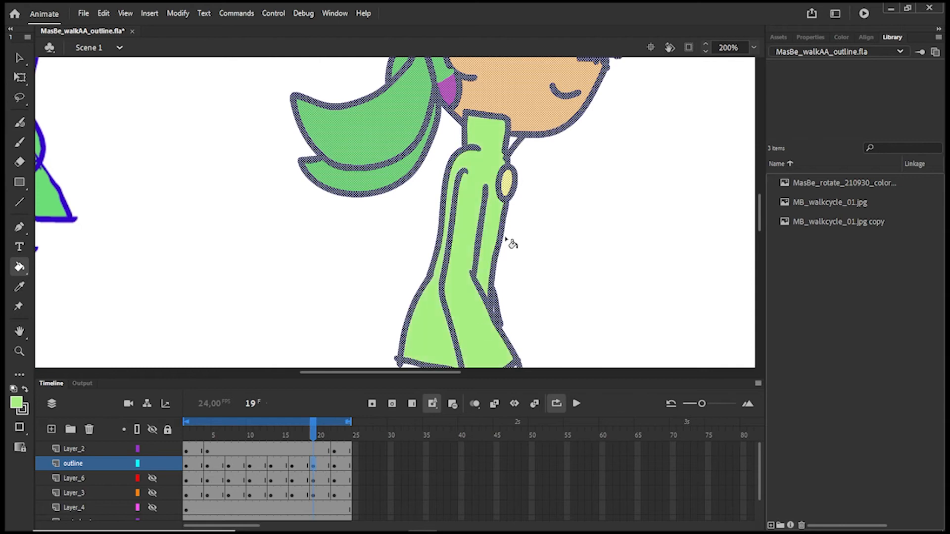
{"action": "left_click_drag", "start_coordinate": [762, 198], "coordinate": [762, 205]}
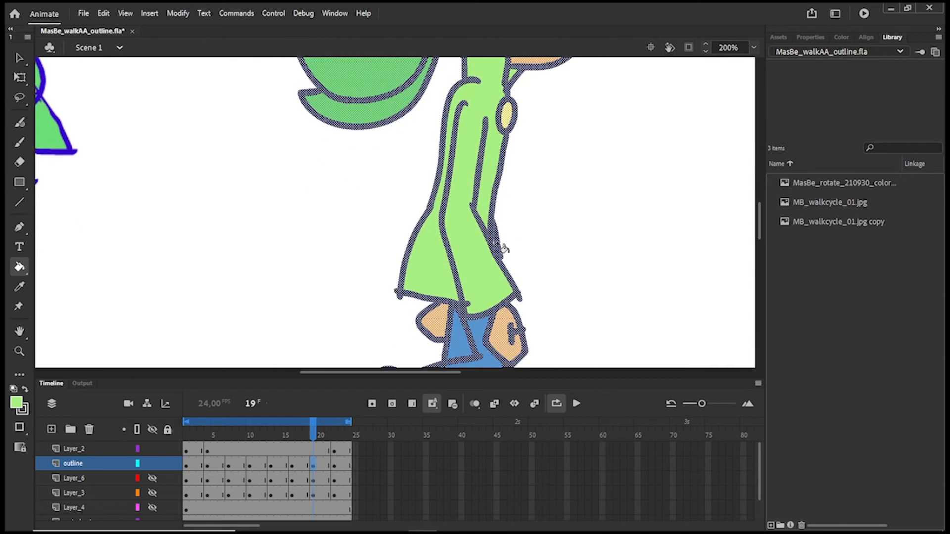
On frame 16, dab light green at the coat's rear hem corner and fill the collar and rear sleeve with the same colour
{"action": "left_click", "coordinate": [294, 471]}
{"action": "left_click", "coordinate": [20, 142]}
{"action": "left_click", "coordinate": [385, 307]}
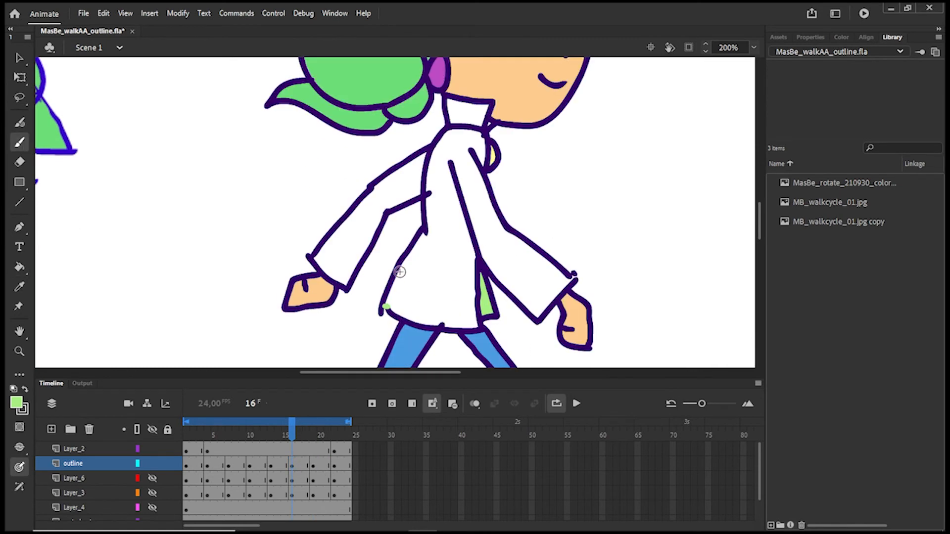
{"action": "left_click", "coordinate": [27, 267]}
{"action": "left_click", "coordinate": [293, 464]}
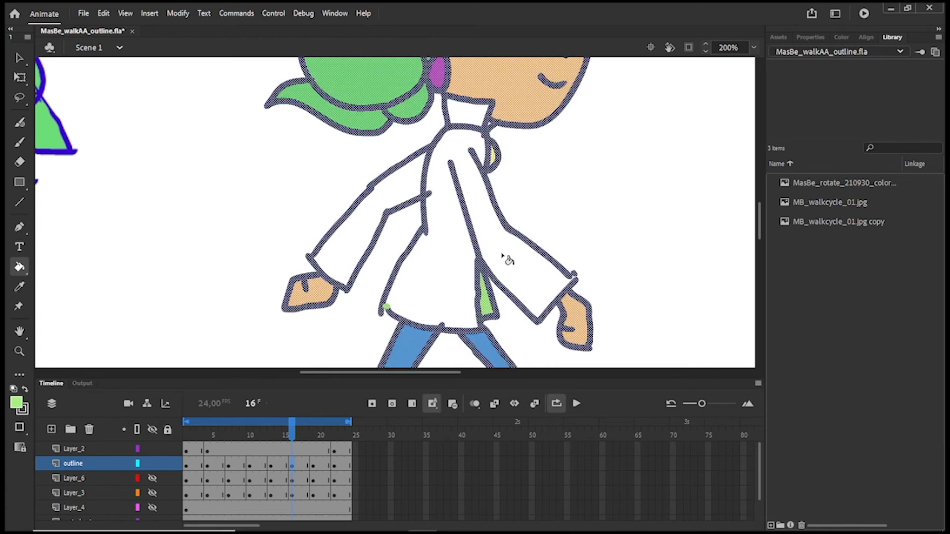
{"action": "left_click", "coordinate": [479, 118]}
{"action": "left_click", "coordinate": [402, 185]}
Sample the dark outline colour on frame 16 and touch up the outline at the front sleeve's cuff with the Brush
{"action": "key", "text": "i"}
{"action": "left_click", "coordinate": [508, 230]}
{"action": "key", "text": "b"}
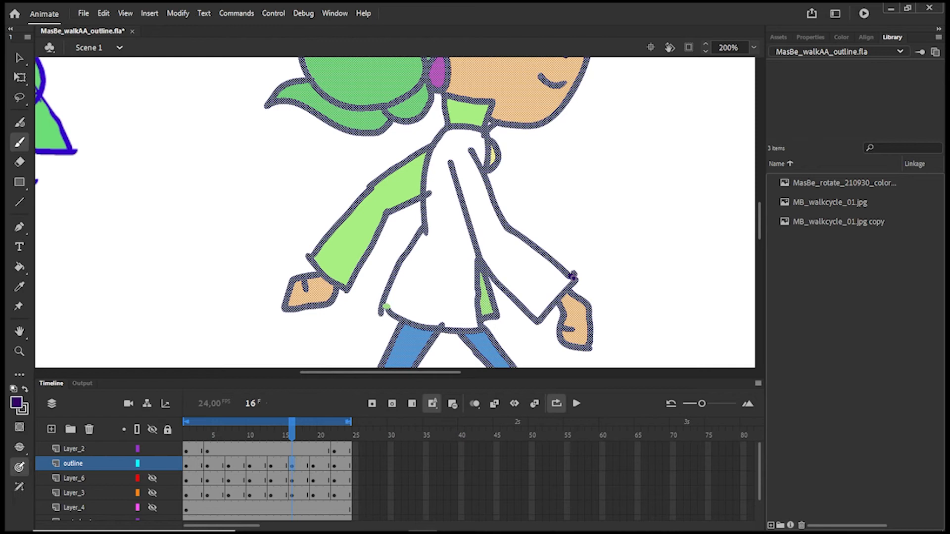
Try to fill the frame 16 coat and front sleeve with the green sampled from the reference character's ponytail, and undo the fill
{"action": "left_click", "coordinate": [22, 406]}
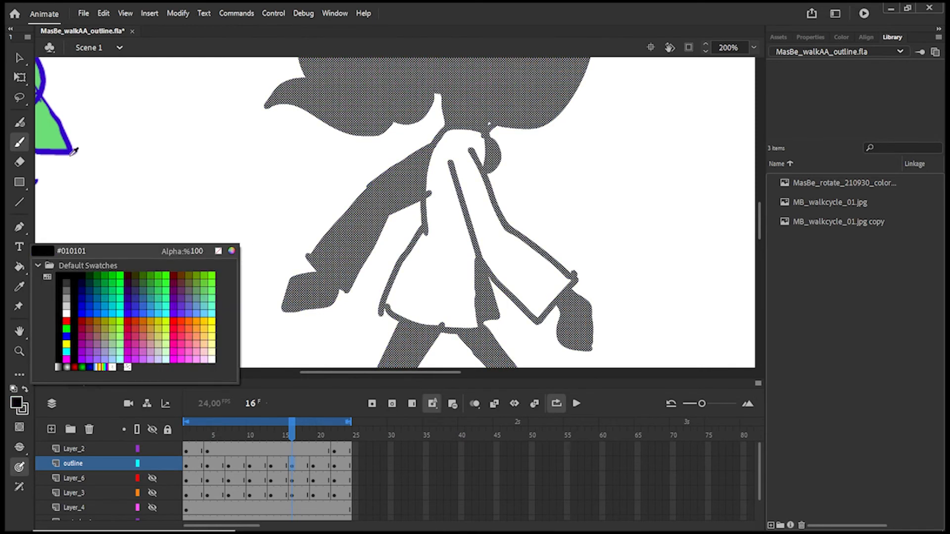
{"action": "left_click", "coordinate": [55, 147]}
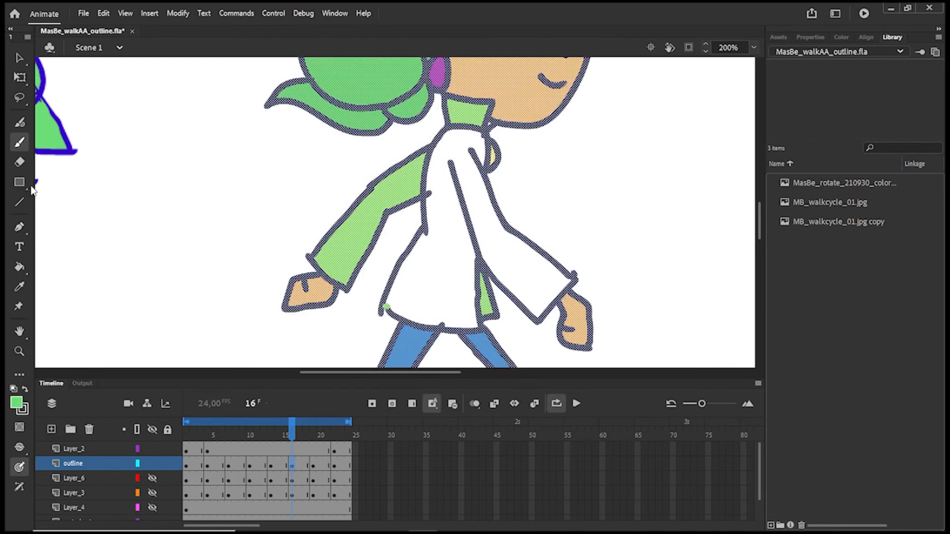
{"action": "left_click", "coordinate": [19, 267]}
{"action": "left_click", "coordinate": [550, 274]}
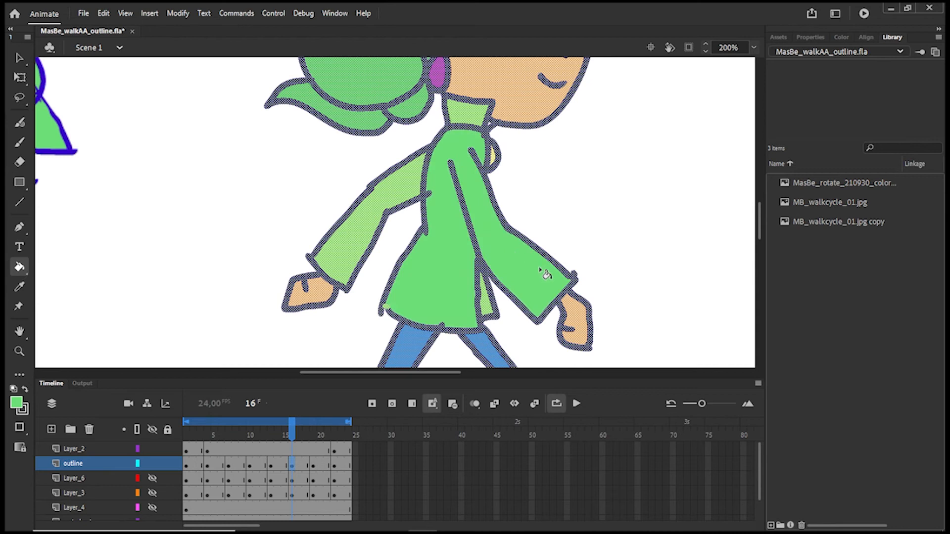
{"action": "key", "text": "ctrl+z"}
Resample the light green from the reference character's coat and fill the body and front sleeve of the frame 16 coat
{"action": "left_click_drag", "start_coordinate": [368, 372], "coordinate": [339, 372]}
{"action": "key", "text": "i"}
{"action": "left_click", "coordinate": [75, 226]}
{"action": "key", "text": "ctrl+z"}
{"action": "left_click", "coordinate": [521, 240]}
Fill the body, sleeves and collar of the frame 13 coat with the light green
{"action": "key", "text": "comma"}
{"action": "key", "text": "comma"}
{"action": "key", "text": "comma"}
{"action": "left_click", "coordinate": [641, 109]}
{"action": "left_click", "coordinate": [525, 222]}
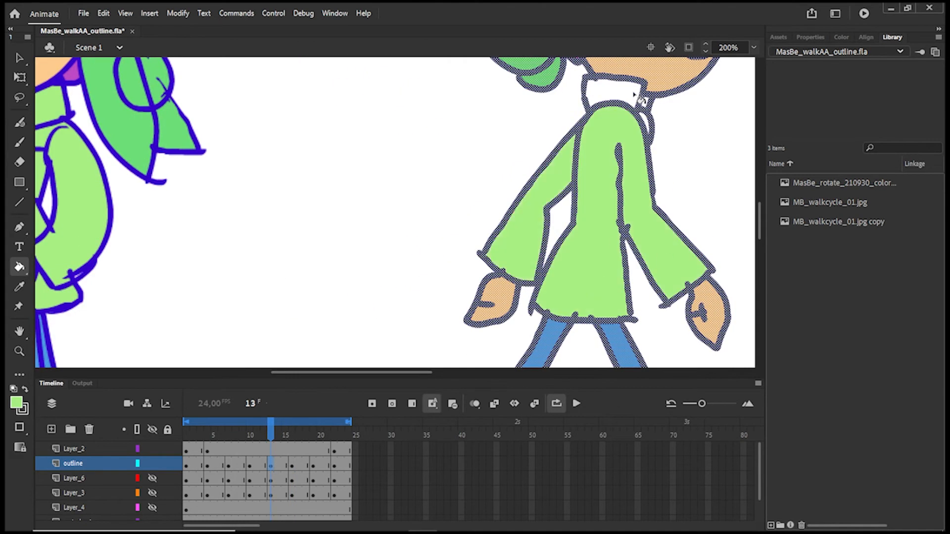
{"action": "left_click", "coordinate": [642, 107]}
Resample the reference coat's light green and fill the coat of the frame 10 pose with it
{"action": "mouse_move", "coordinate": [367, 372]}
{"action": "left_mouse_down"}
{"action": "mouse_move", "coordinate": [340, 373]}
{"action": "mouse_move", "coordinate": [396, 373]}
{"action": "mouse_move", "coordinate": [375, 373]}
{"action": "left_mouse_up"}
{"action": "left_click", "coordinate": [19, 286]}
{"action": "left_click", "coordinate": [117, 148]}
{"action": "key", "text": "comma"}
{"action": "key", "text": "comma"}
{"action": "key", "text": "comma"}
{"action": "left_click", "coordinate": [16, 402]}
{"action": "left_click", "coordinate": [70, 233]}
{"action": "key", "text": "ctrl+z"}
{"action": "left_click", "coordinate": [597, 252]}
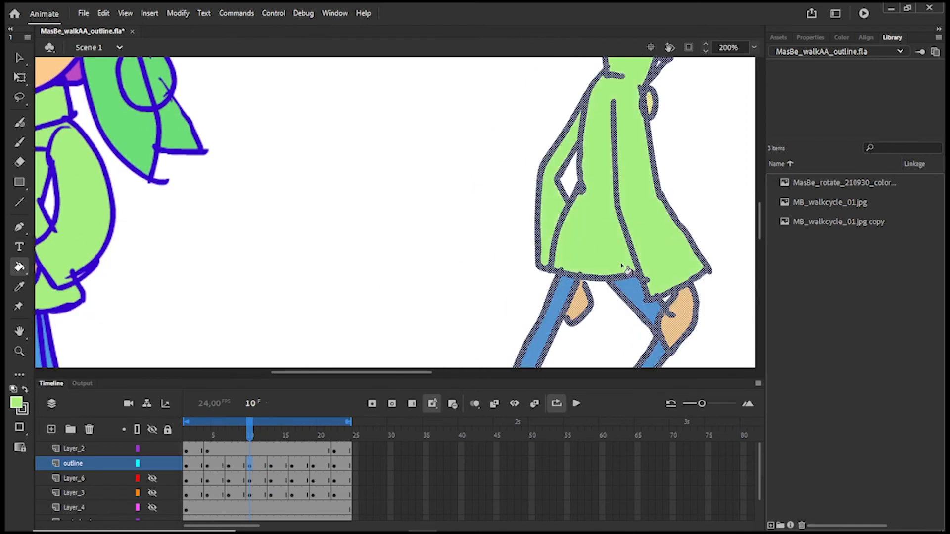
Fill the coats of the frame 7 and frame 4 poses with the light green
{"action": "left_click", "coordinate": [228, 466]}
{"action": "left_click", "coordinate": [618, 257]}
{"action": "left_click", "coordinate": [621, 270]}
{"action": "left_click", "coordinate": [625, 83]}
{"action": "left_click", "coordinate": [207, 469]}
{"action": "left_click", "coordinate": [594, 247]}
{"action": "left_click", "coordinate": [667, 248]}
Fill the body, sleeves and collar of the frame 1 coat with the light green
{"action": "left_click", "coordinate": [186, 465]}
{"action": "left_click", "coordinate": [559, 247]}
{"action": "left_click", "coordinate": [647, 267]}
{"action": "left_click", "coordinate": [626, 105]}
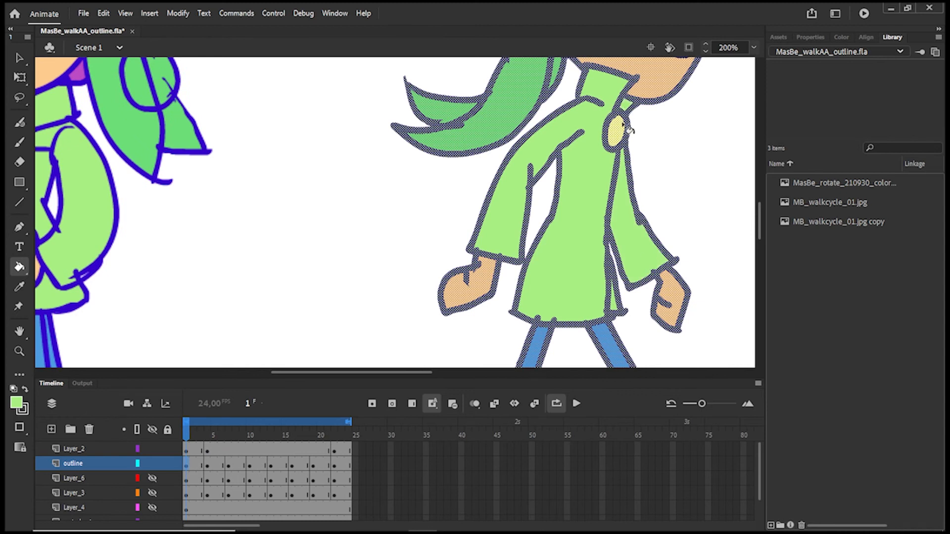
Fit the stage in the window and delete Layer_2, which holds the coloured reference character
{"action": "left_click", "coordinate": [753, 47]}
{"action": "left_click", "coordinate": [791, 64]}
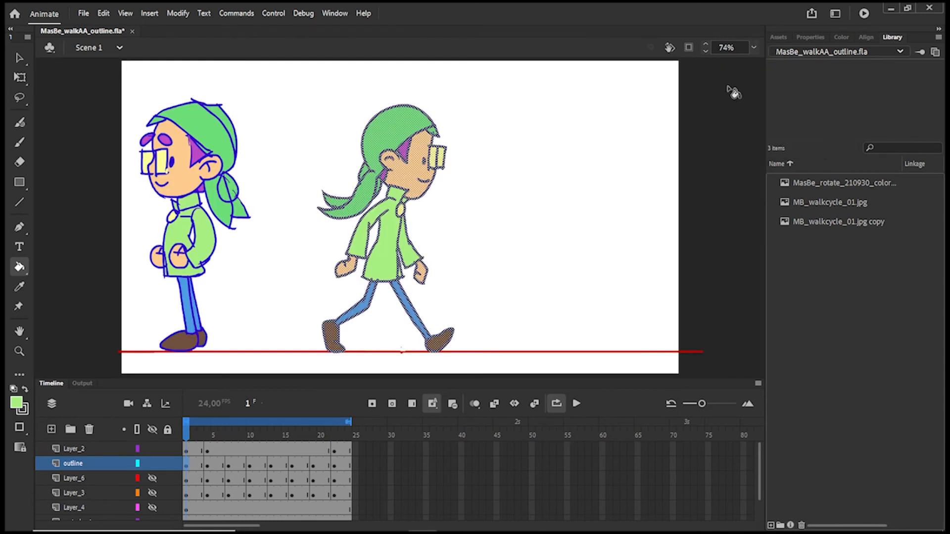
{"action": "left_click", "coordinate": [77, 454]}
{"action": "key", "text": "Delete"}
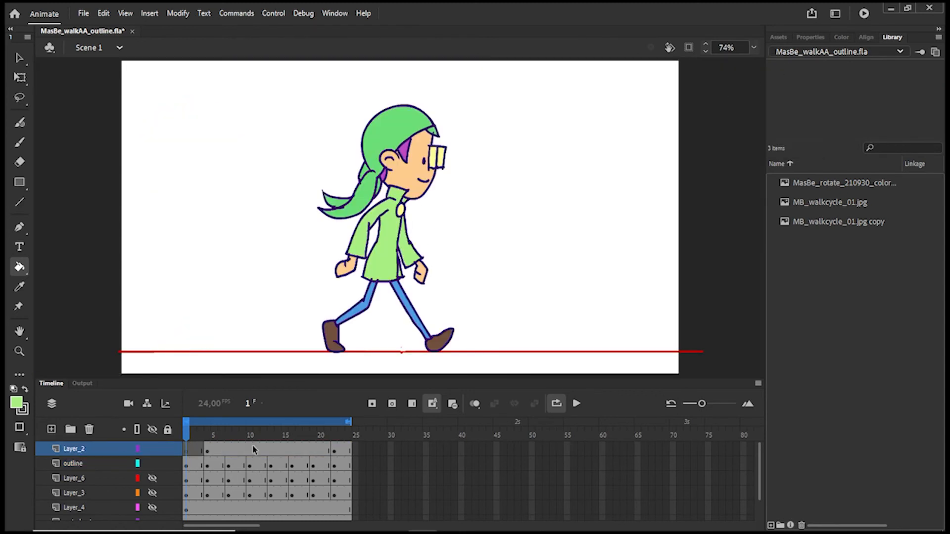
{"action": "left_click", "coordinate": [350, 451]}
{"action": "left_click", "coordinate": [336, 433]}
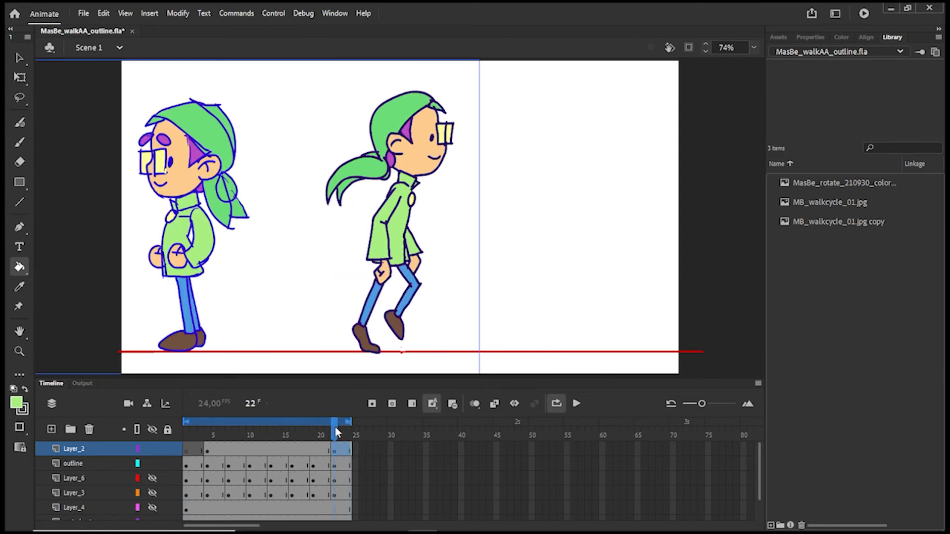
{"action": "right_click", "coordinate": [334, 450]}
{"action": "left_click", "coordinate": [89, 429]}
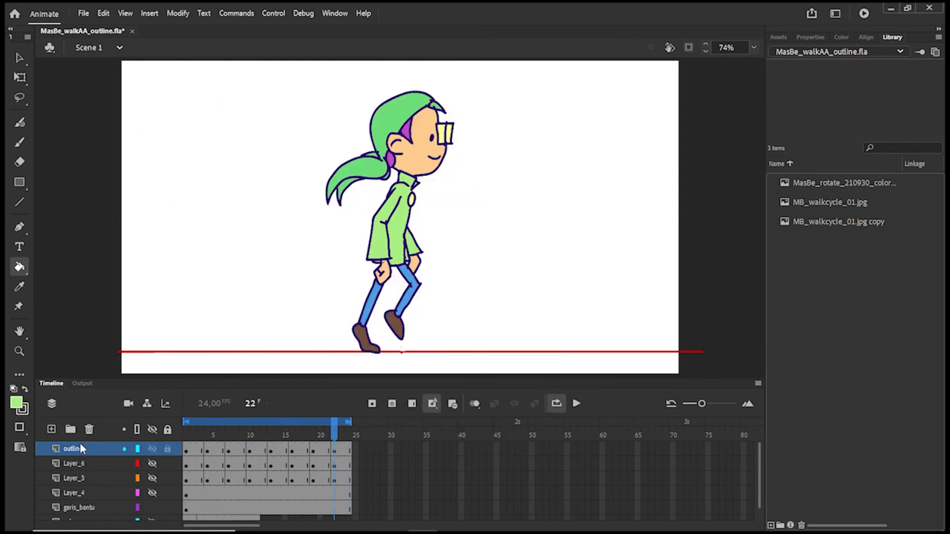
Delete Layer_6, Layer_3, Layer_4 and the reference layer, and play the walk cycle
{"action": "left_click_drag", "start_coordinate": [334, 445], "coordinate": [125, 452]}
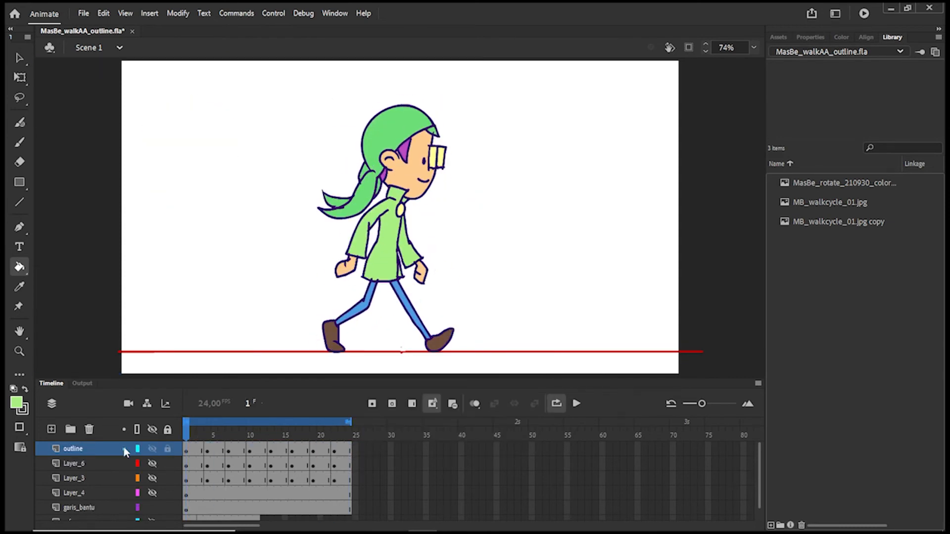
{"action": "left_click", "coordinate": [124, 463]}
{"action": "key", "text": "Delete"}
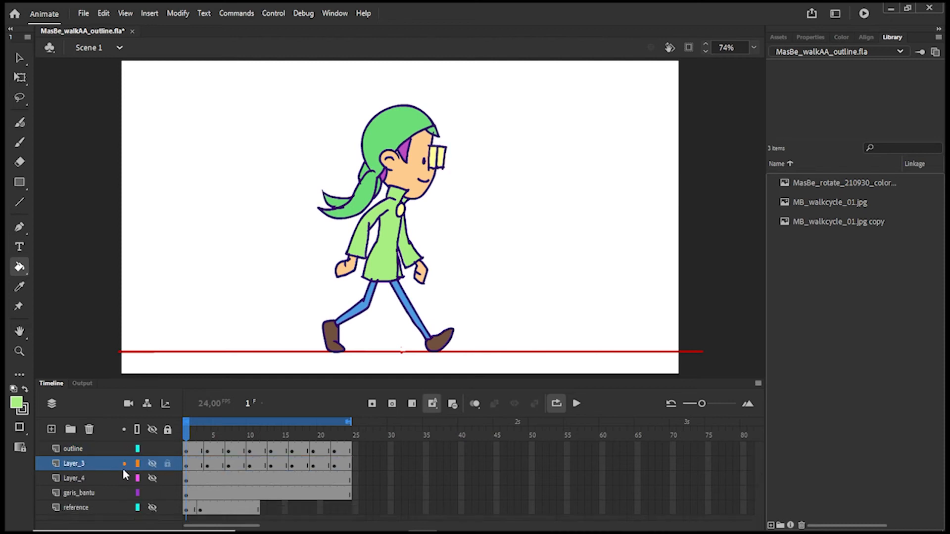
{"action": "left_click", "coordinate": [89, 429]}
{"action": "left_click", "coordinate": [153, 464]}
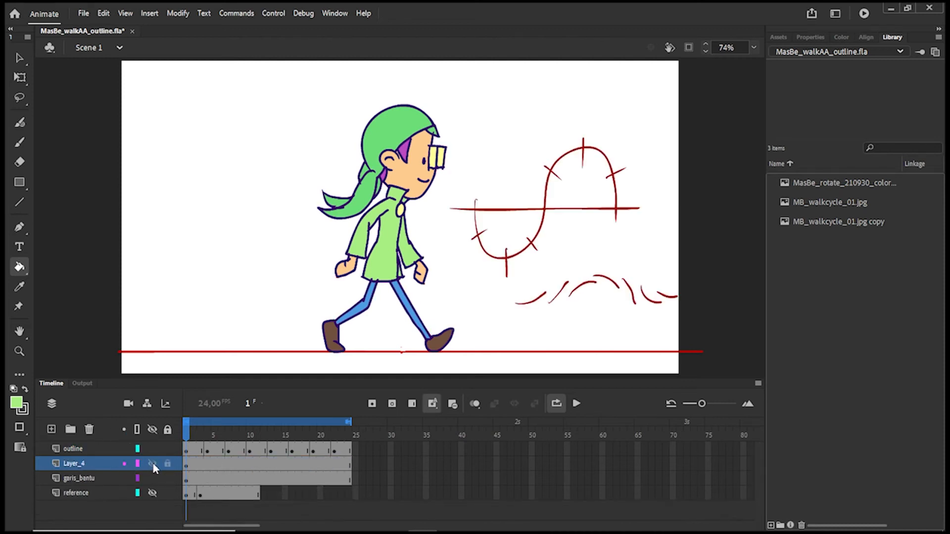
{"action": "key", "text": "Delete"}
{"action": "left_click", "coordinate": [83, 478]}
{"action": "key", "text": "Delete"}
{"action": "key", "text": "Return"}
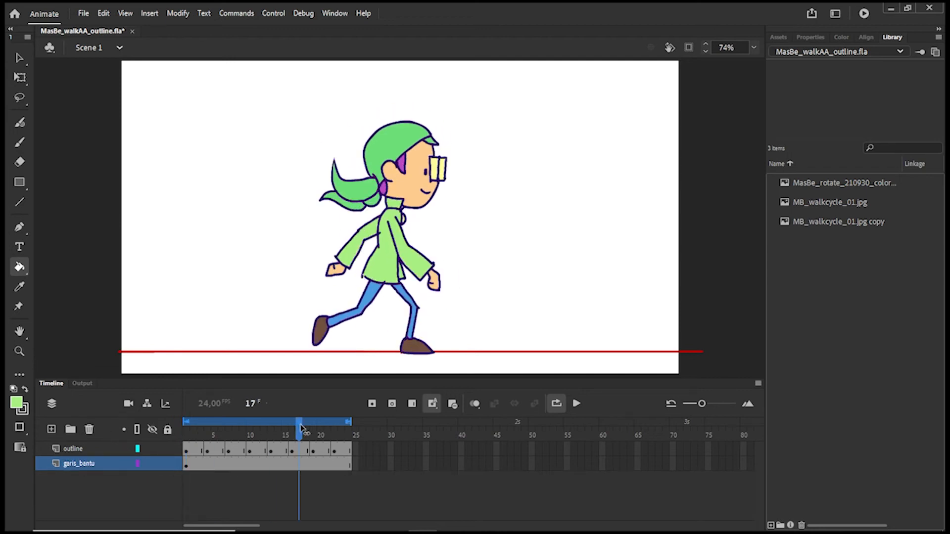
Save the document under the new name MasBe_walkAA_outlinecolor
{"action": "left_click", "coordinate": [83, 13]}
{"action": "left_click", "coordinate": [124, 155]}
{"action": "left_click", "coordinate": [186, 225]}
{"action": "type", "text": "color"}
{"action": "key", "text": "Return"}
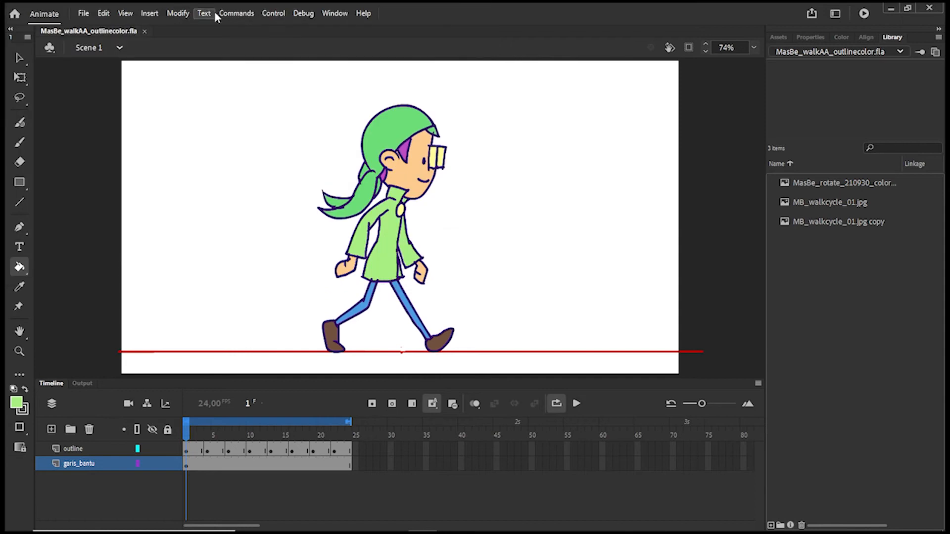
Test the movie to preview the coloured walk cycle, and close the preview window
{"action": "left_click", "coordinate": [237, 13]}
{"action": "mouse_move", "coordinate": [274, 13]}
{"action": "mouse_move", "coordinate": [475, 138]}
{"action": "left_click", "coordinate": [558, 134]}
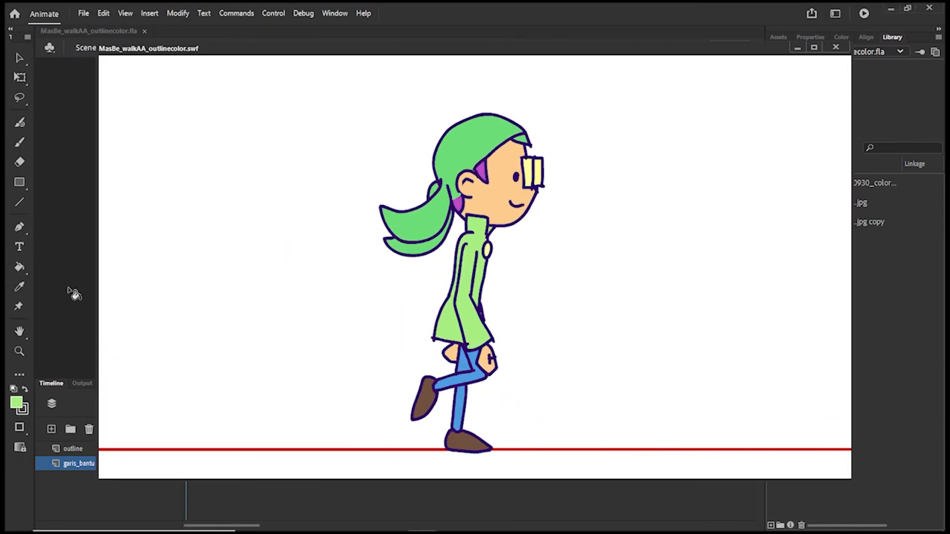
{"action": "left_click", "coordinate": [836, 47]}
Start an animated GIF export of the walk cycle and reduce its palette to 16 colours
{"action": "left_click", "coordinate": [104, 13]}
{"action": "mouse_move", "coordinate": [83, 13]}
{"action": "mouse_move", "coordinate": [159, 194]}
{"action": "left_click", "coordinate": [351, 249]}
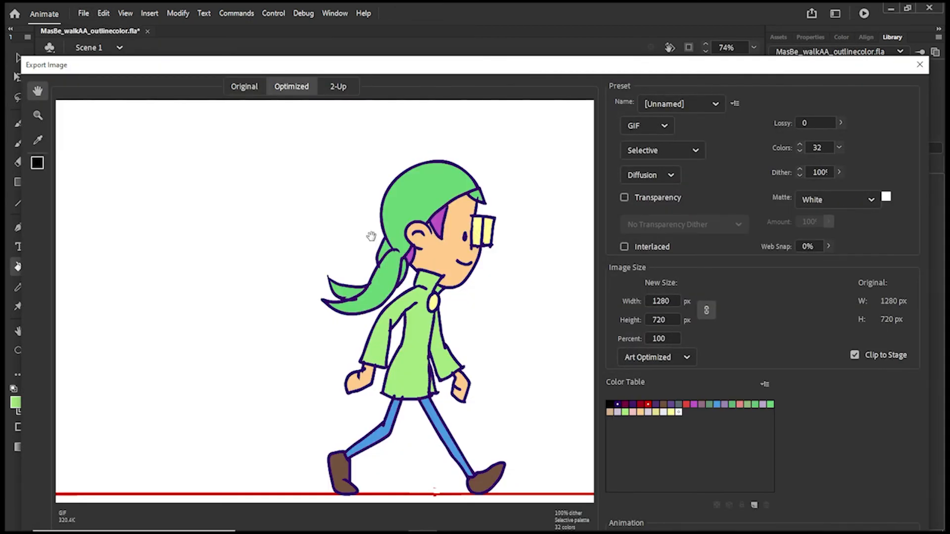
{"action": "left_click", "coordinate": [839, 147]}
{"action": "left_click", "coordinate": [857, 198]}
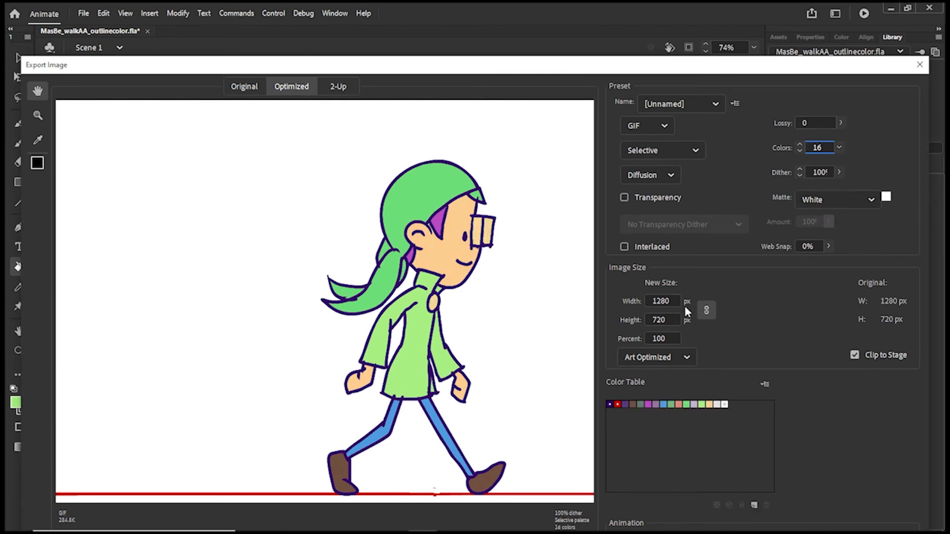
Save the looping GIF as MasBe_walkAA_outlinecolor in the IDS_bambi_210922 folder
{"action": "left_click_drag", "start_coordinate": [618, 69], "coordinate": [601, 14]}
{"action": "left_click_drag", "start_coordinate": [726, 22], "coordinate": [717, 12]}
{"action": "left_click", "coordinate": [741, 529]}
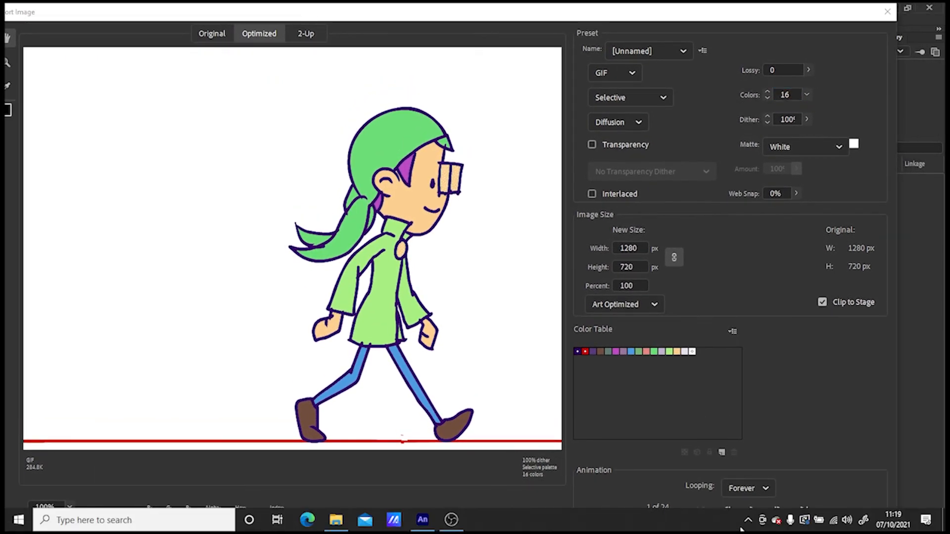
{"action": "left_click", "coordinate": [809, 473]}
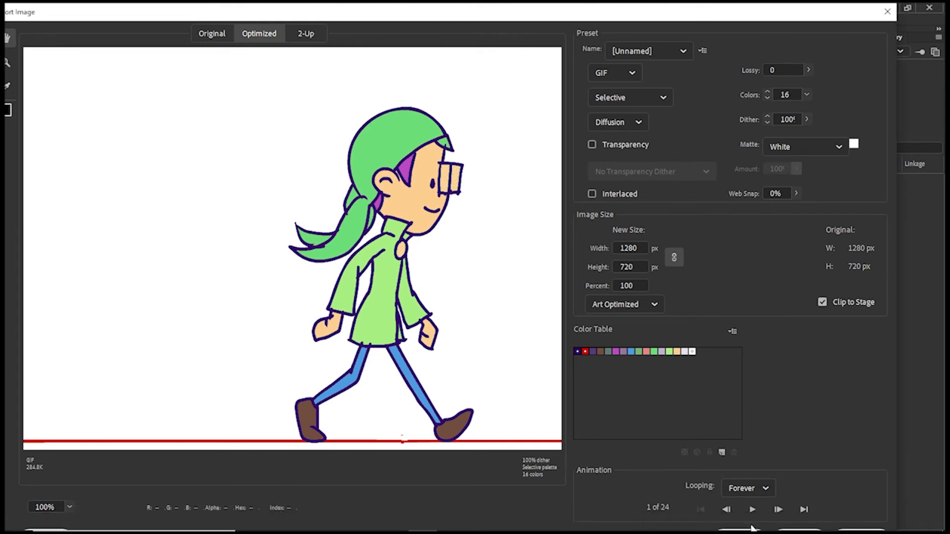
{"action": "left_click", "coordinate": [739, 530]}
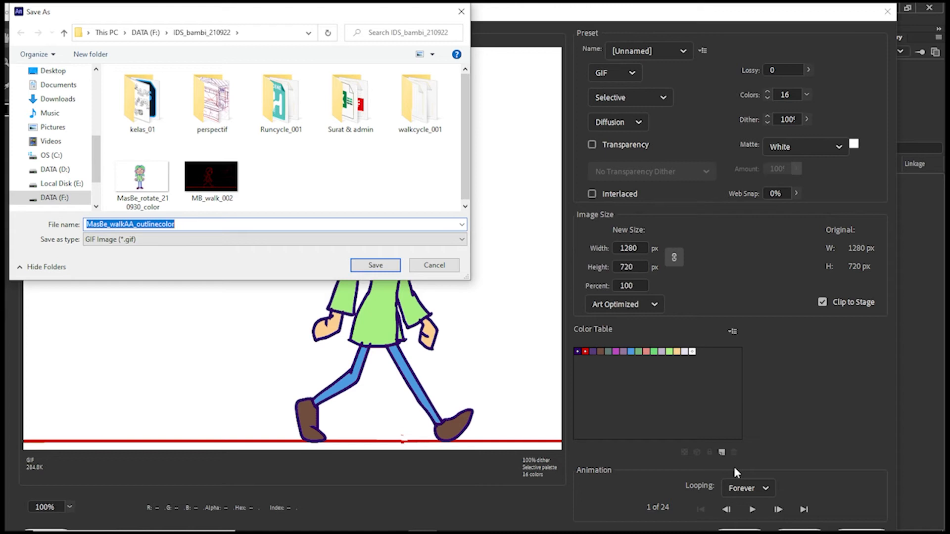
{"action": "left_click", "coordinate": [388, 266]}
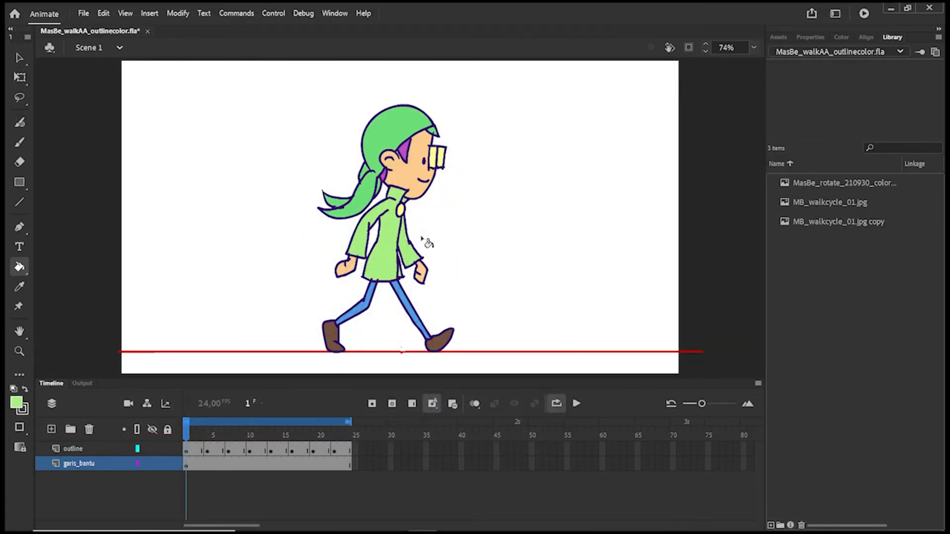
Switch to File Explorer, play MasBe_walkAA_outlinecolor.gif from the IDS_bambi_210922 folder in a web browser, and close the browser window
{"action": "left_click", "coordinate": [243, 524]}
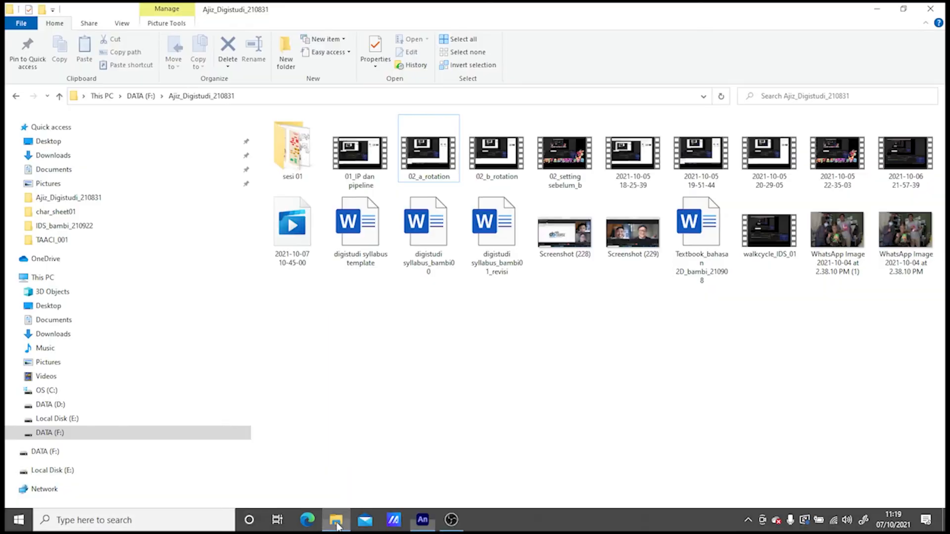
{"action": "left_click", "coordinate": [64, 226]}
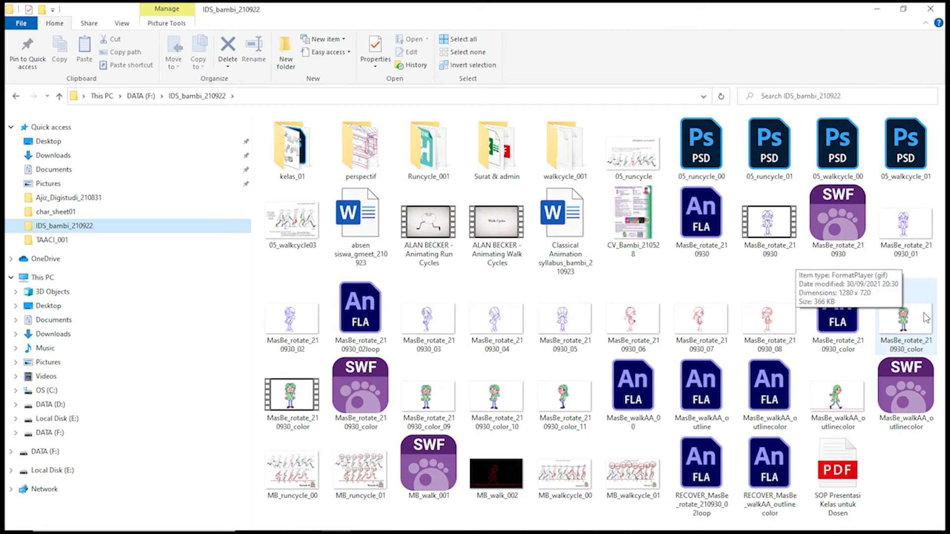
{"action": "left_click", "coordinate": [847, 409]}
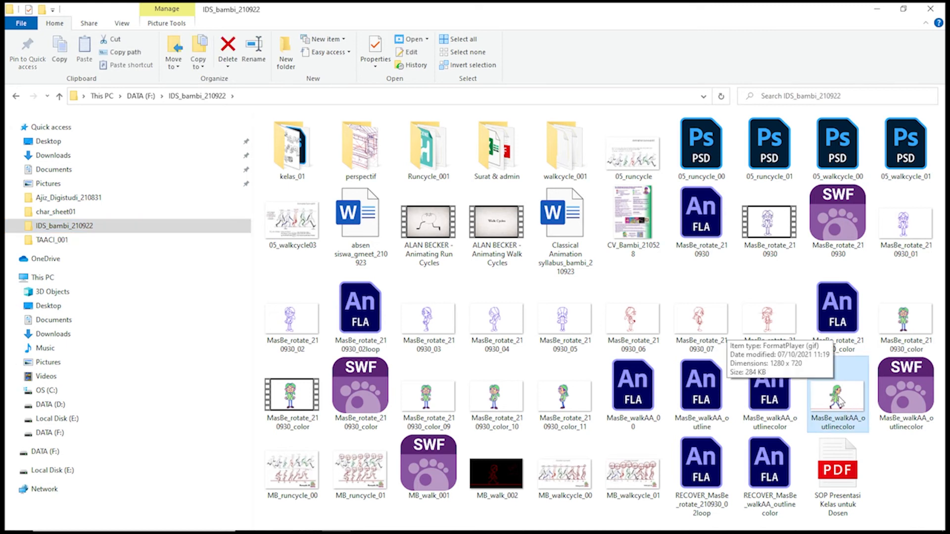
{"action": "right_click", "coordinate": [844, 403]}
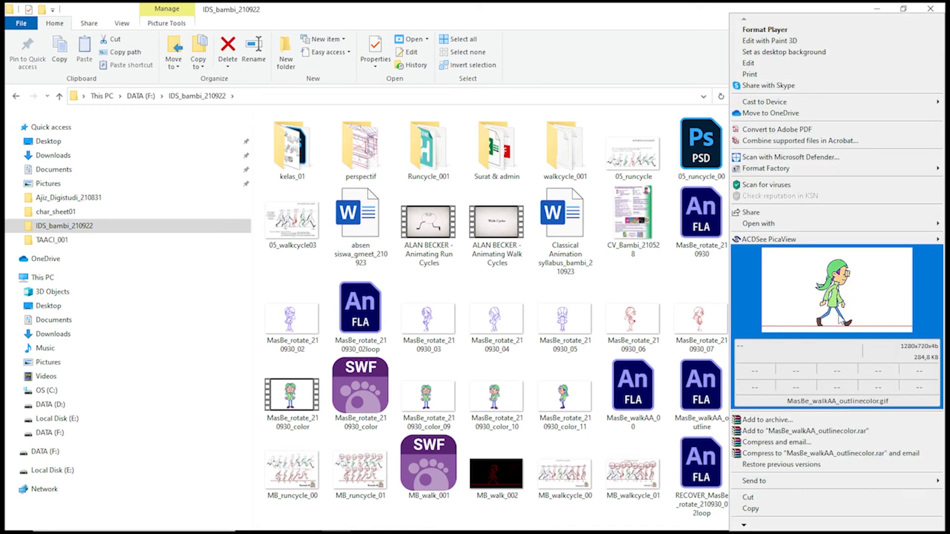
{"action": "mouse_move", "coordinate": [813, 230]}
{"action": "left_click", "coordinate": [692, 290]}
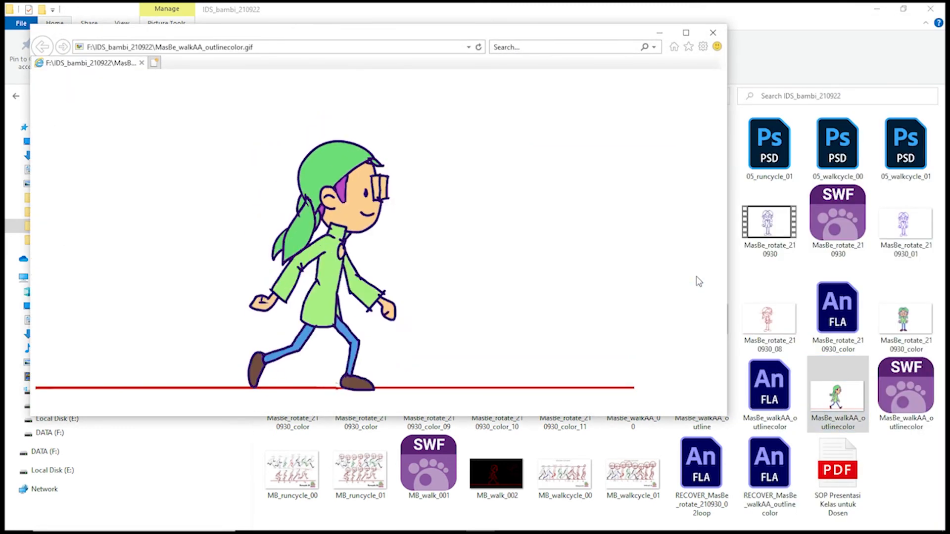
{"action": "left_click", "coordinate": [713, 33]}
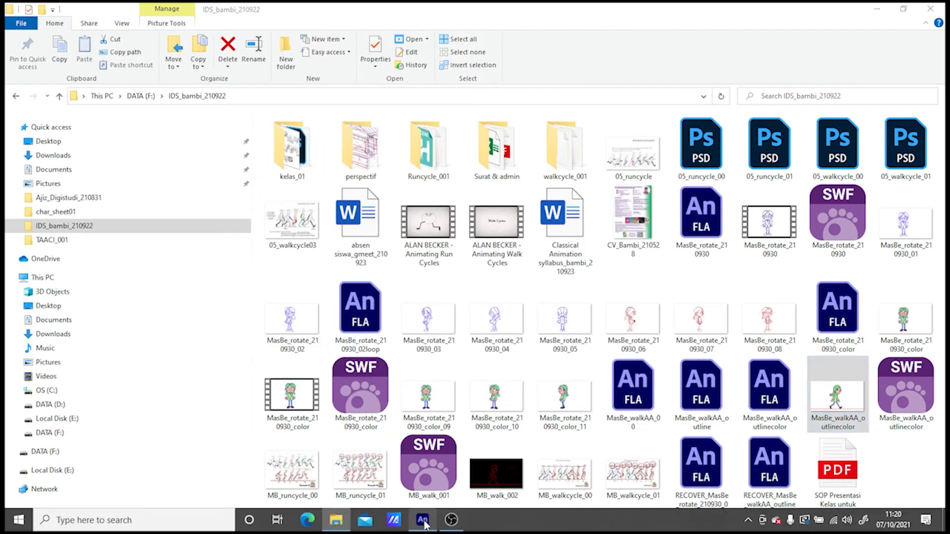
Switch back to Animate and start another animated GIF export with the palette set to 64 colours
{"action": "left_click", "coordinate": [426, 520]}
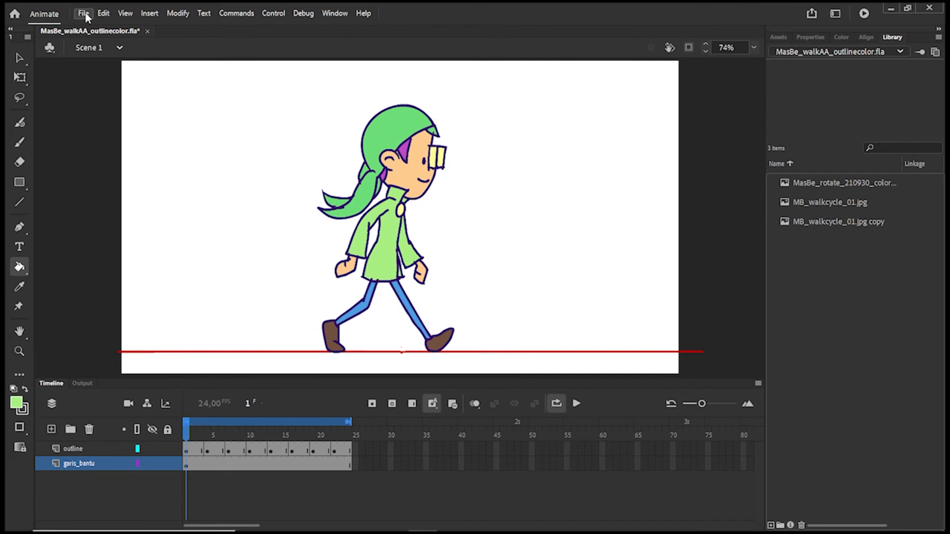
{"action": "left_click", "coordinate": [84, 13]}
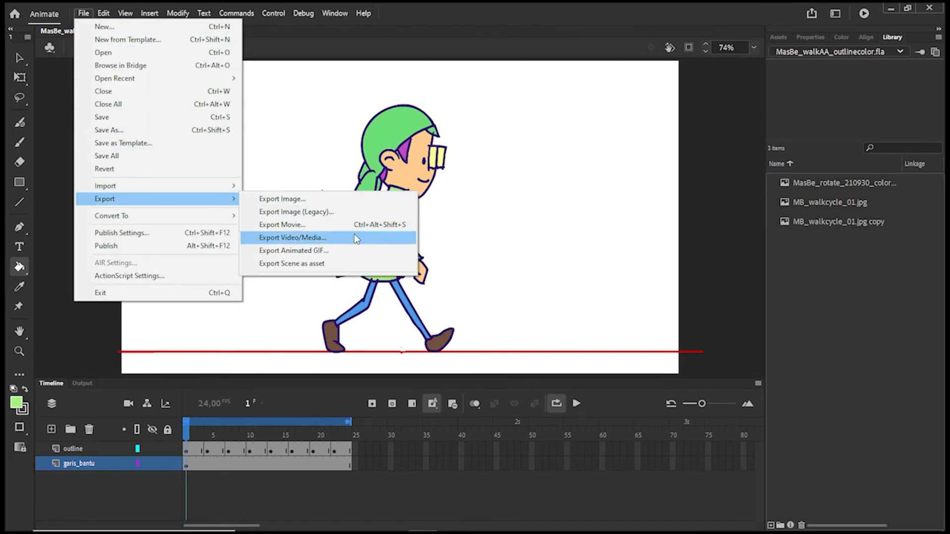
{"action": "left_click", "coordinate": [355, 250]}
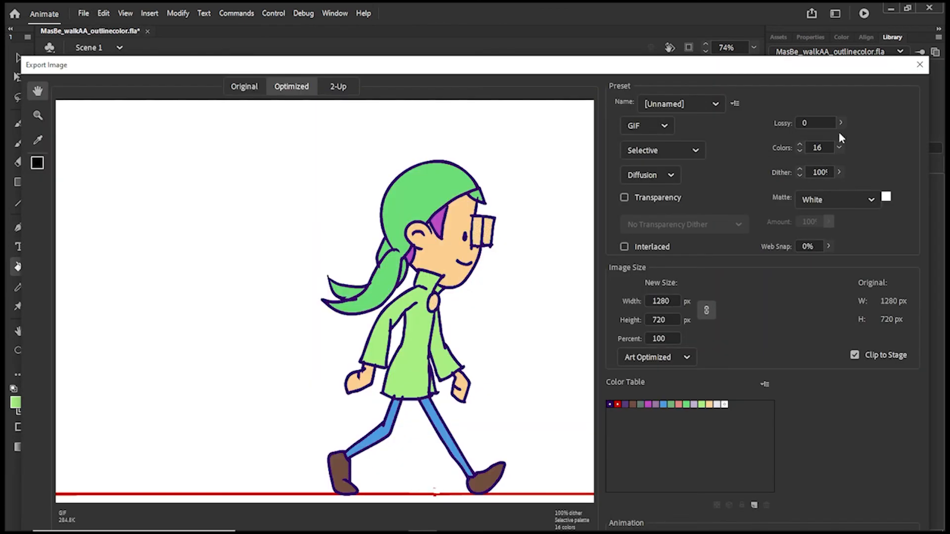
{"action": "left_click", "coordinate": [840, 148]}
{"action": "left_click", "coordinate": [856, 219]}
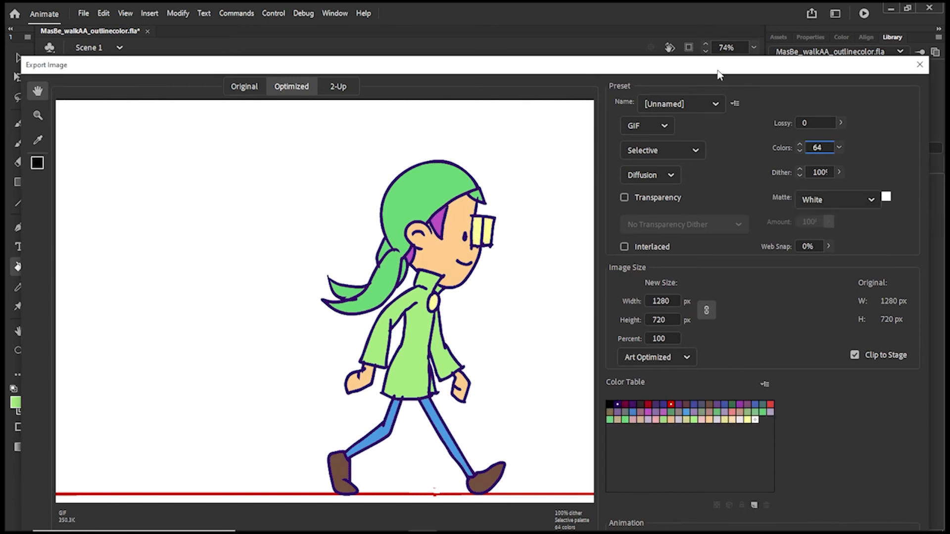
{"action": "left_click_drag", "start_coordinate": [707, 12], "coordinate": [705, 13]}
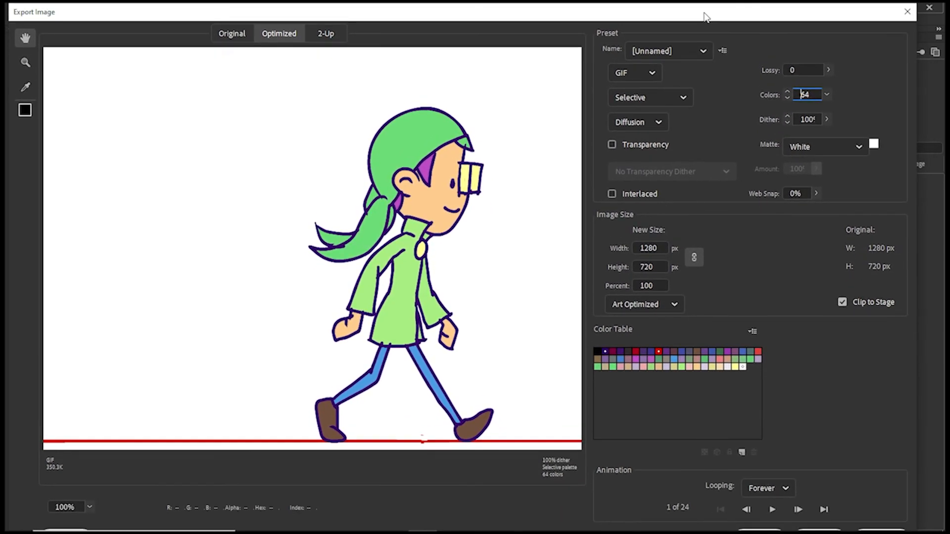
Save the GIF as MasBe_walkAA_outlinecolor in the IDS_bambi_210922 folder, replacing the existing file
{"action": "left_click", "coordinate": [759, 523]}
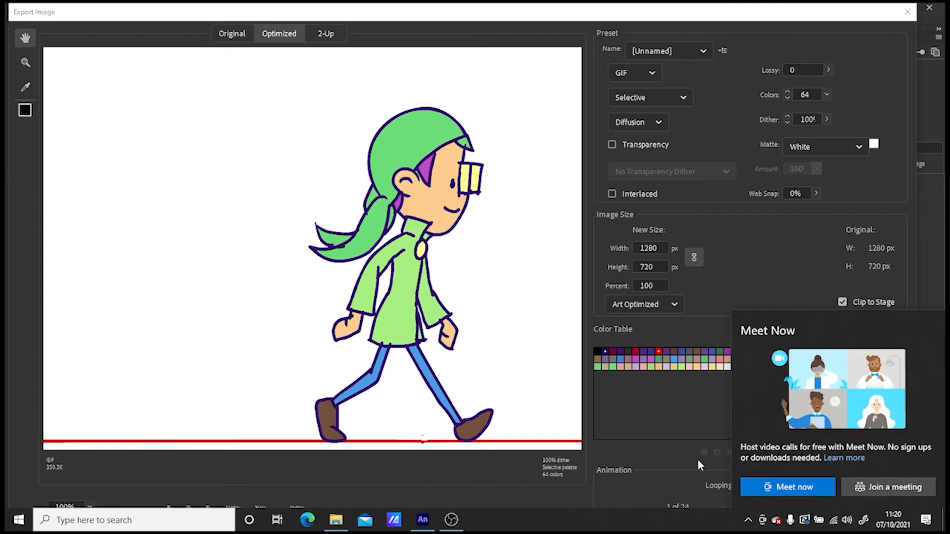
{"action": "left_click", "coordinate": [707, 472]}
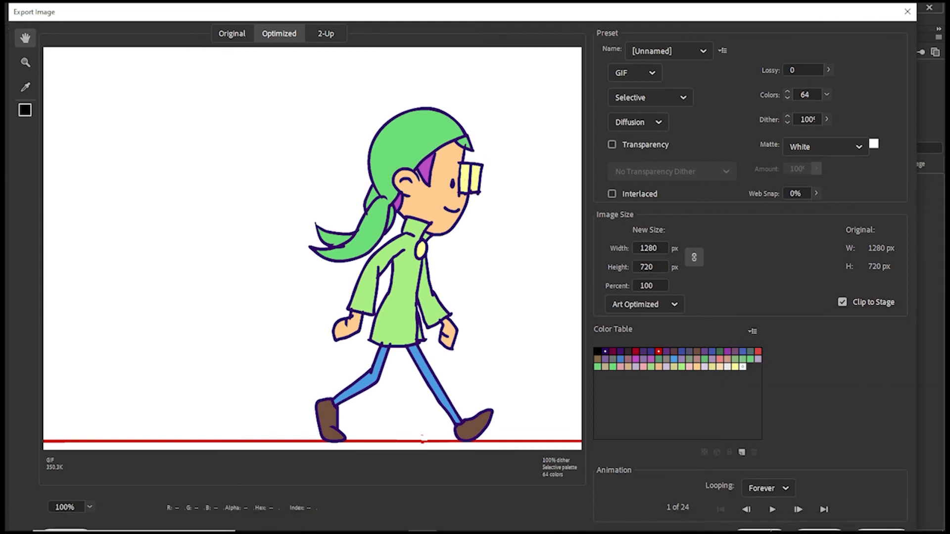
{"action": "left_click", "coordinate": [760, 531]}
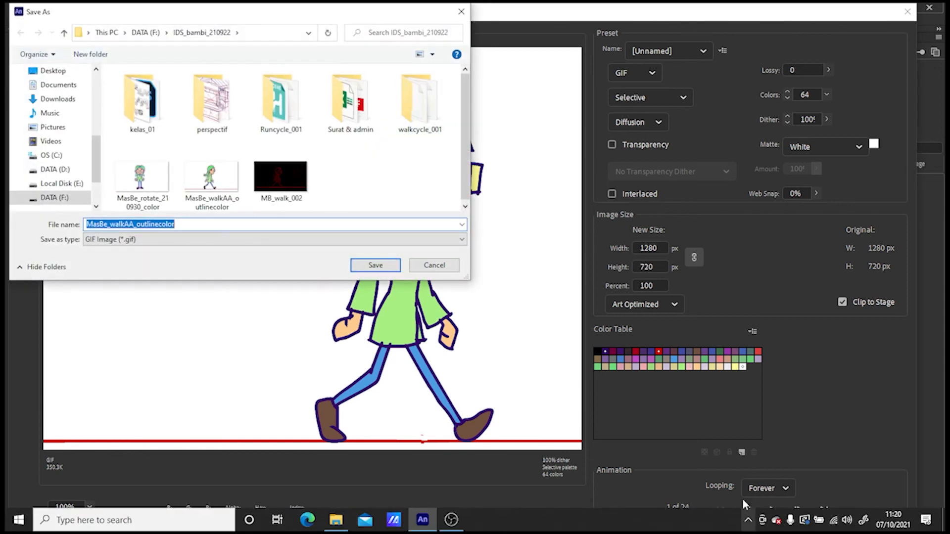
{"action": "left_click", "coordinate": [375, 265]}
{"action": "left_click", "coordinate": [298, 171]}
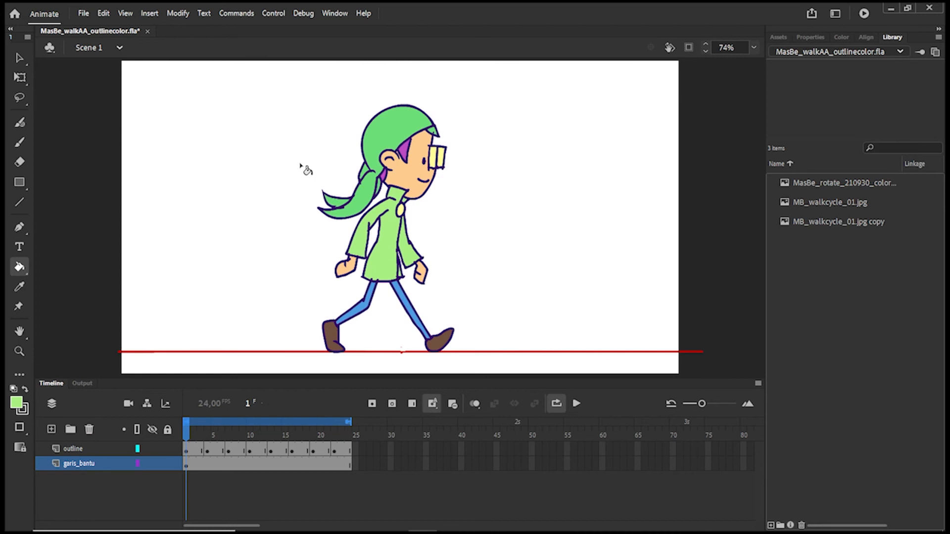
Delete the garis_bantu layer and copy frames 1 to 24 of the outline layer
{"action": "left_click", "coordinate": [82, 464]}
{"action": "left_click", "coordinate": [90, 430]}
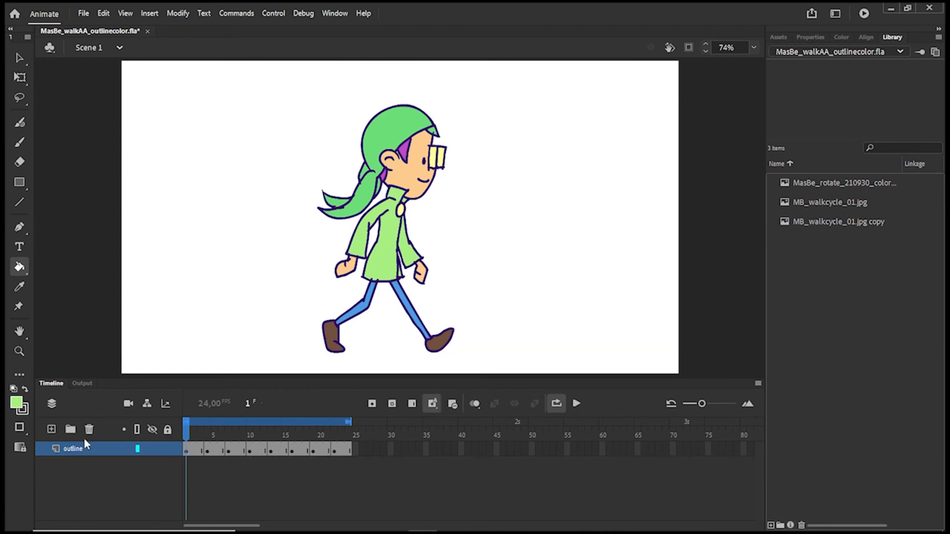
{"action": "left_click", "coordinate": [186, 449]}
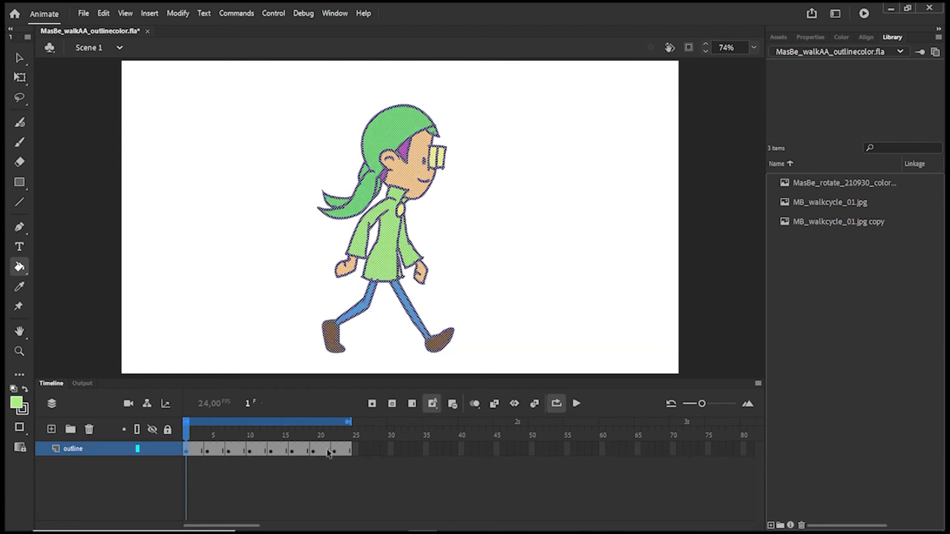
{"action": "left_click", "coordinate": [349, 457], "text": "shift"}
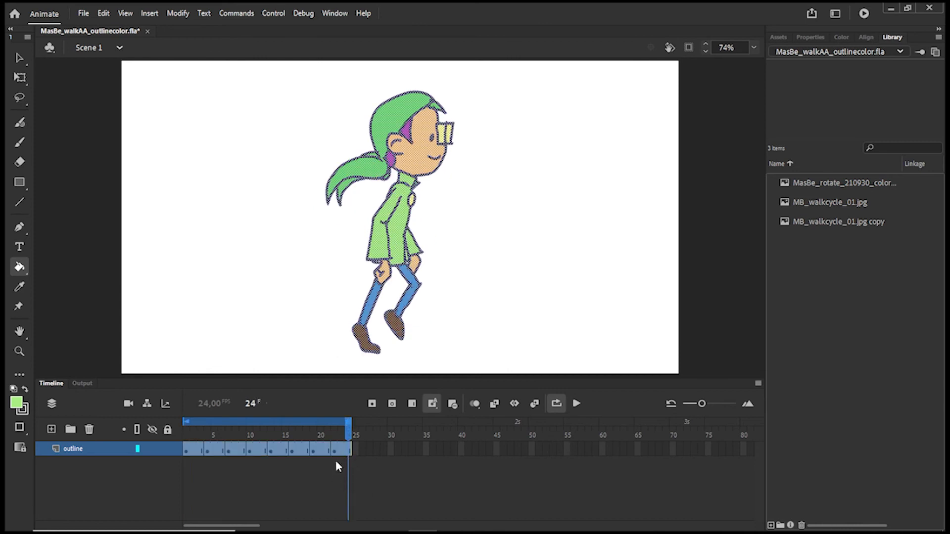
{"action": "left_click", "coordinate": [336, 461]}
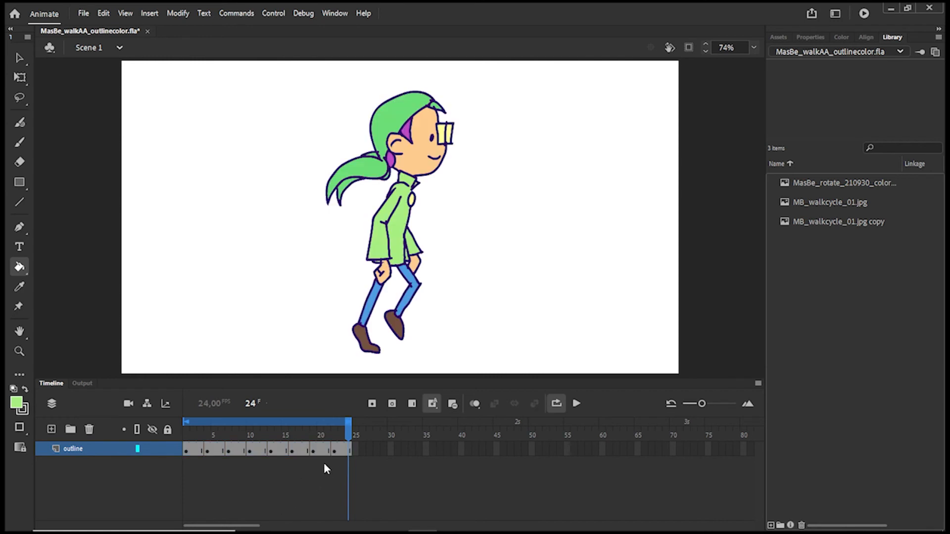
{"action": "left_click", "coordinate": [188, 451]}
{"action": "left_click", "coordinate": [189, 454]}
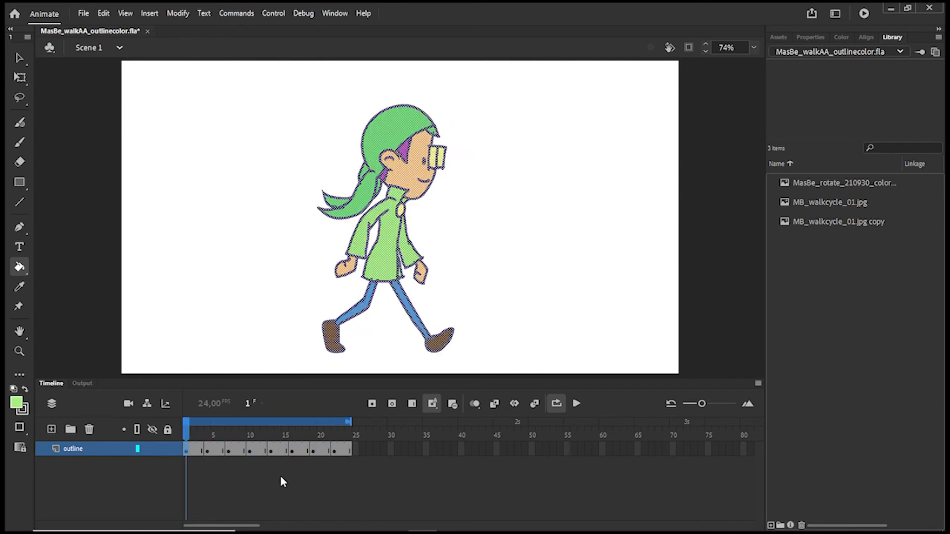
{"action": "left_click", "coordinate": [348, 451], "text": "shift"}
{"action": "right_click", "coordinate": [350, 453]}
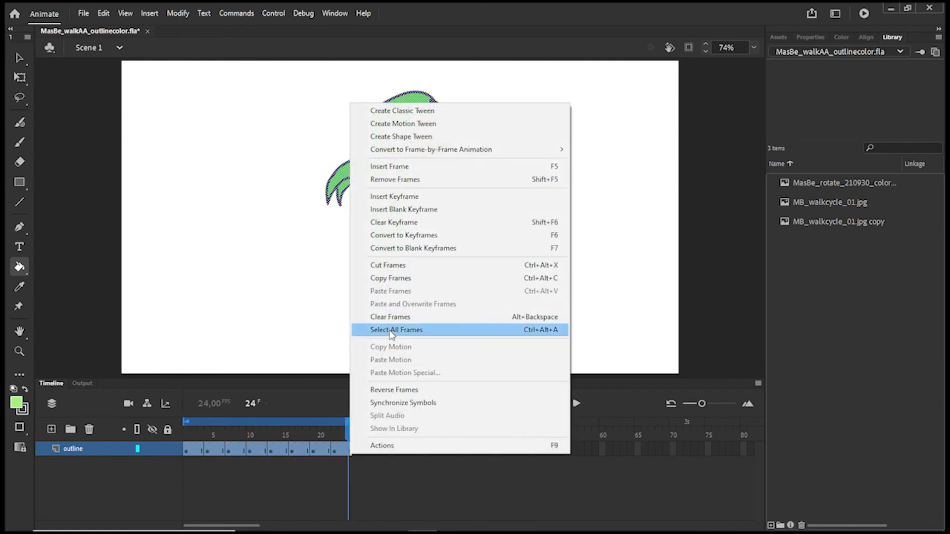
{"action": "left_click", "coordinate": [431, 278]}
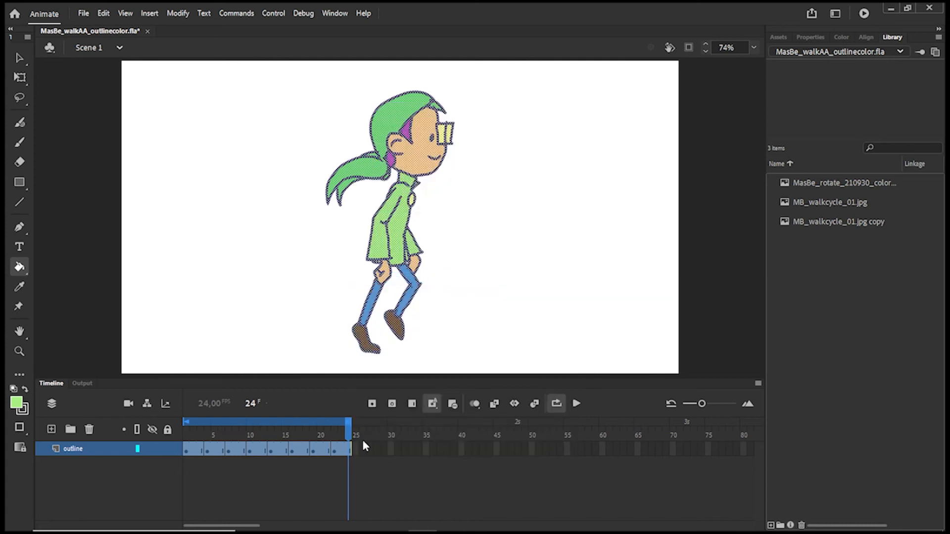
Paste the copied walk cycle onto the outline layer three times, starting at frames 25, 49 and 73
{"action": "right_click", "coordinate": [356, 451]}
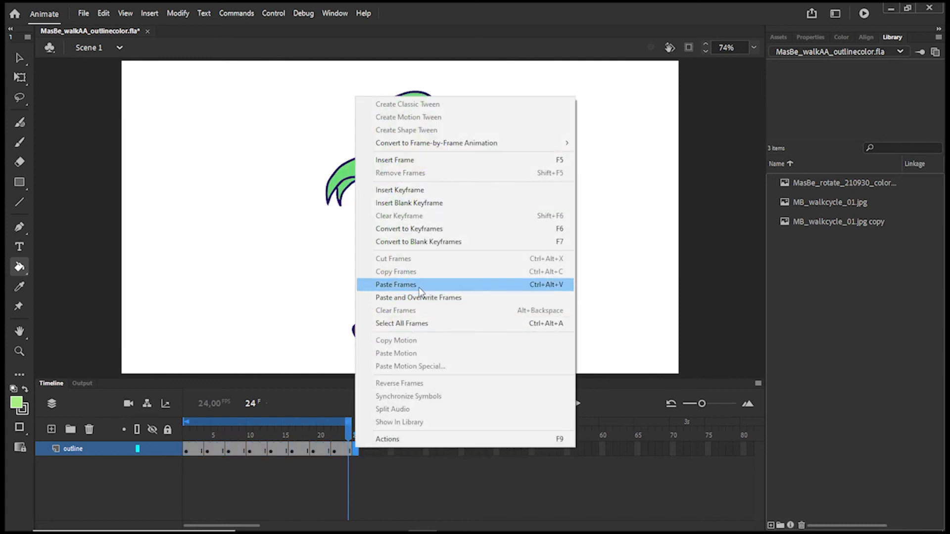
{"action": "left_click", "coordinate": [420, 285]}
{"action": "left_click", "coordinate": [523, 452]}
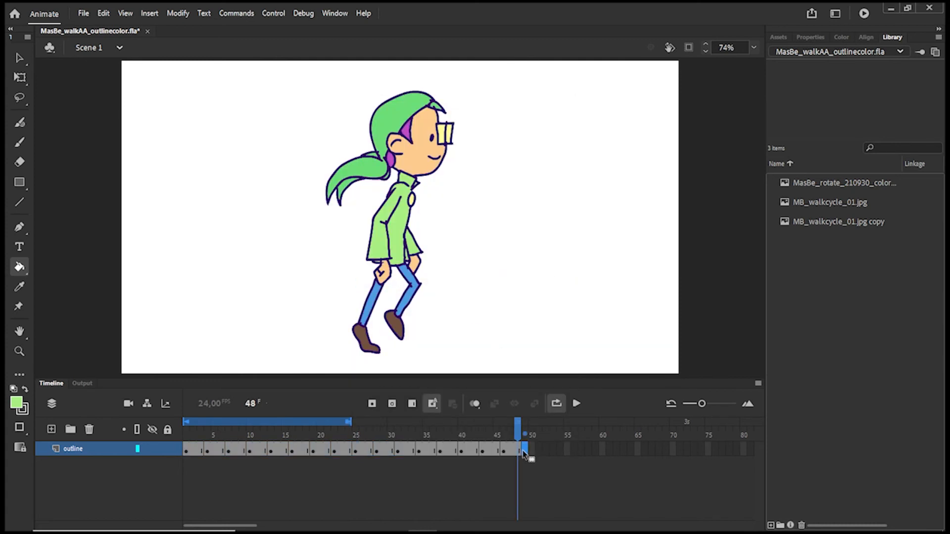
{"action": "right_click", "coordinate": [523, 453]}
{"action": "left_click", "coordinate": [559, 286]}
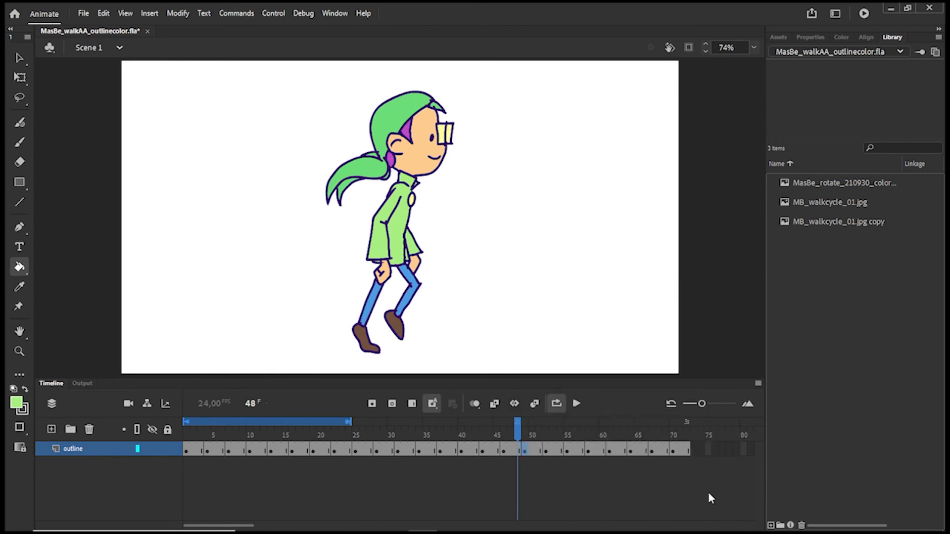
{"action": "right_click", "coordinate": [691, 452]}
{"action": "left_click", "coordinate": [748, 290]}
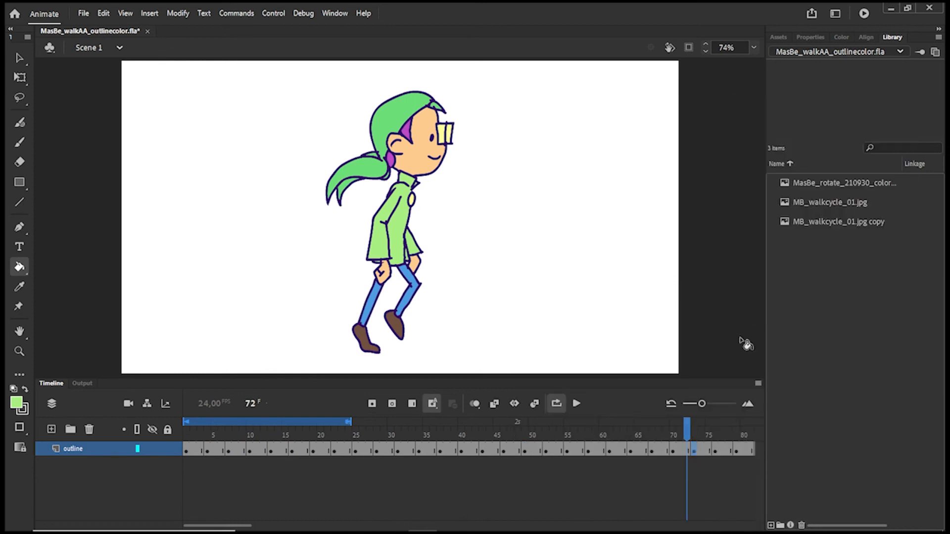
Extend the walk with three more pastes of the copied frames, starting at frames 97, 121 and 145
{"action": "left_click_drag", "start_coordinate": [252, 529], "coordinate": [303, 527]}
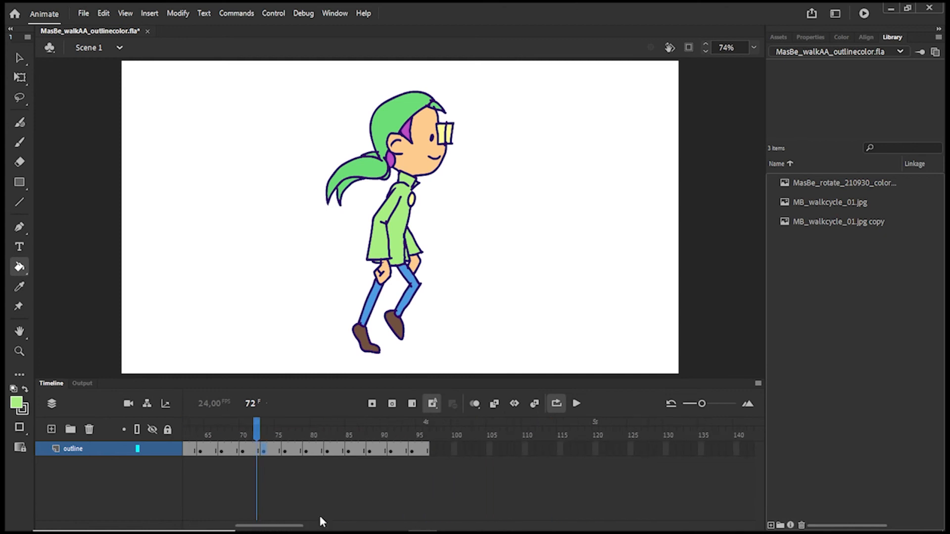
{"action": "right_click", "coordinate": [436, 453]}
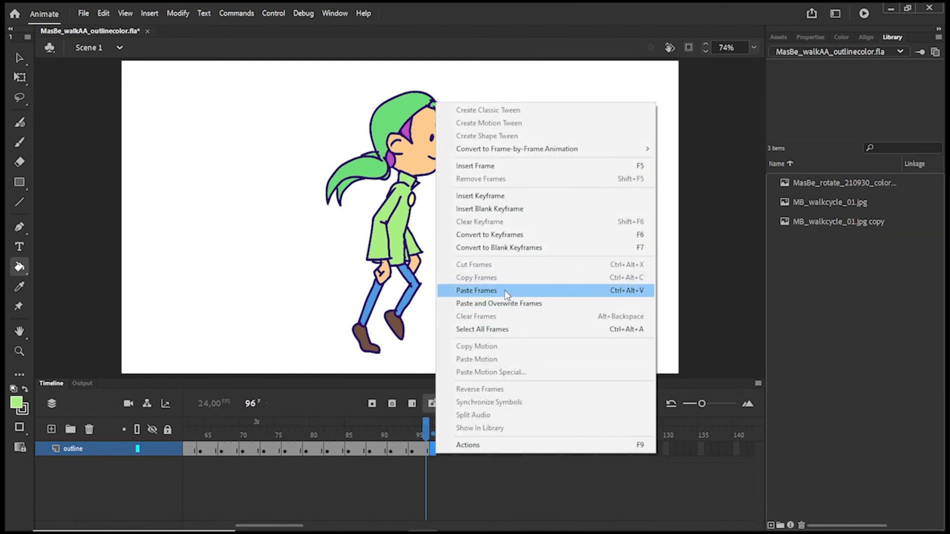
{"action": "left_click", "coordinate": [496, 291]}
{"action": "right_click", "coordinate": [602, 449]}
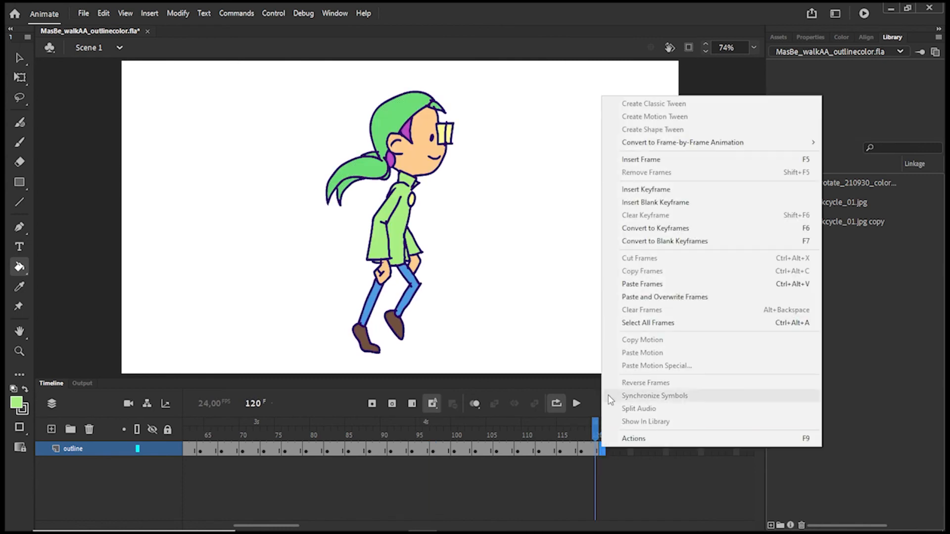
{"action": "left_click", "coordinate": [643, 284]}
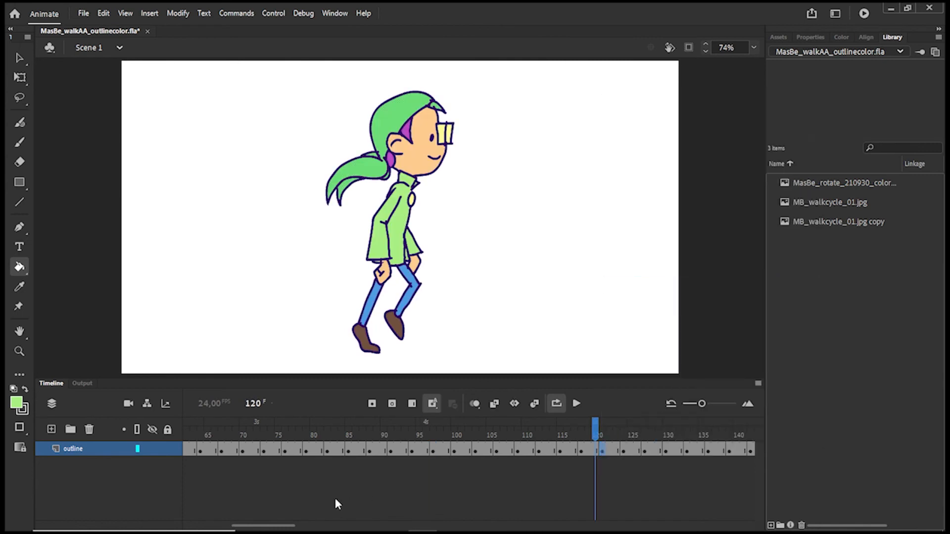
{"action": "left_click_drag", "start_coordinate": [275, 526], "coordinate": [297, 526]}
{"action": "left_click", "coordinate": [574, 450]}
{"action": "right_click", "coordinate": [574, 450]}
{"action": "left_click", "coordinate": [631, 291]}
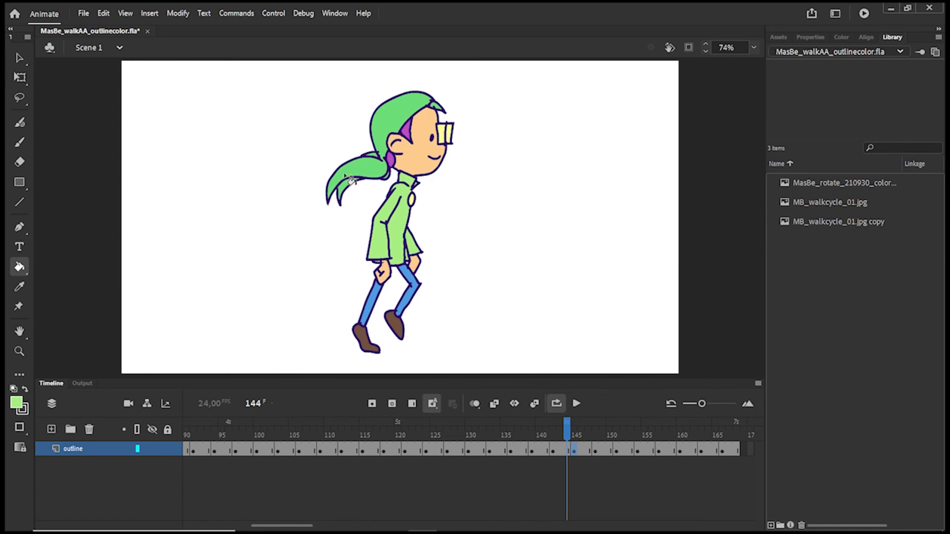
Start a video/media export of the entire movie, ignoring the stage colour to generate an alpha channel, with the format set to PNG
{"action": "left_click", "coordinate": [83, 13]}
{"action": "mouse_move", "coordinate": [104, 202]}
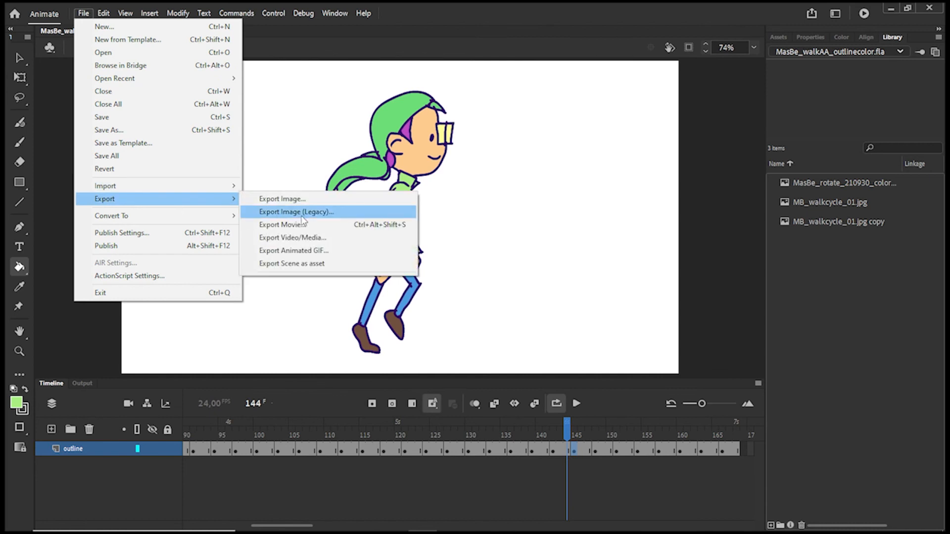
{"action": "left_click", "coordinate": [313, 240]}
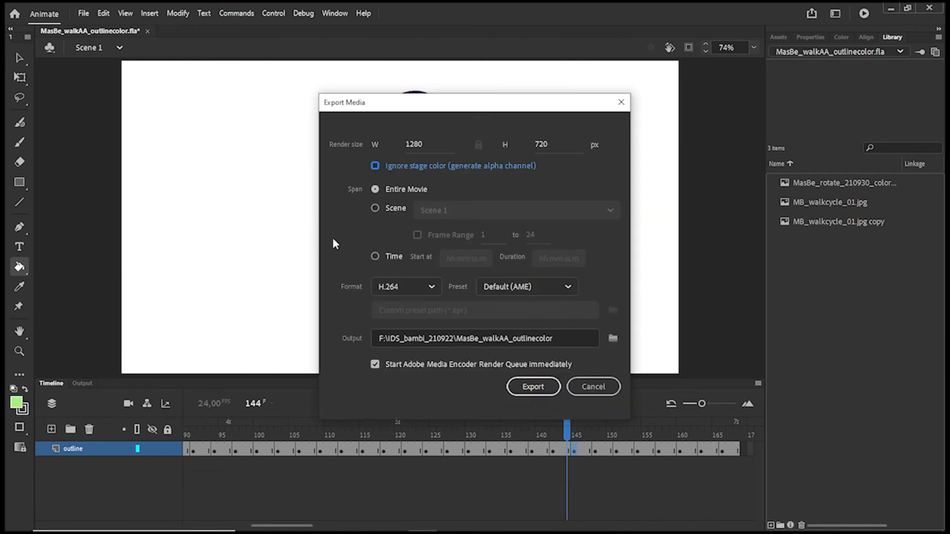
{"action": "left_click", "coordinate": [375, 166]}
{"action": "left_click", "coordinate": [431, 287]}
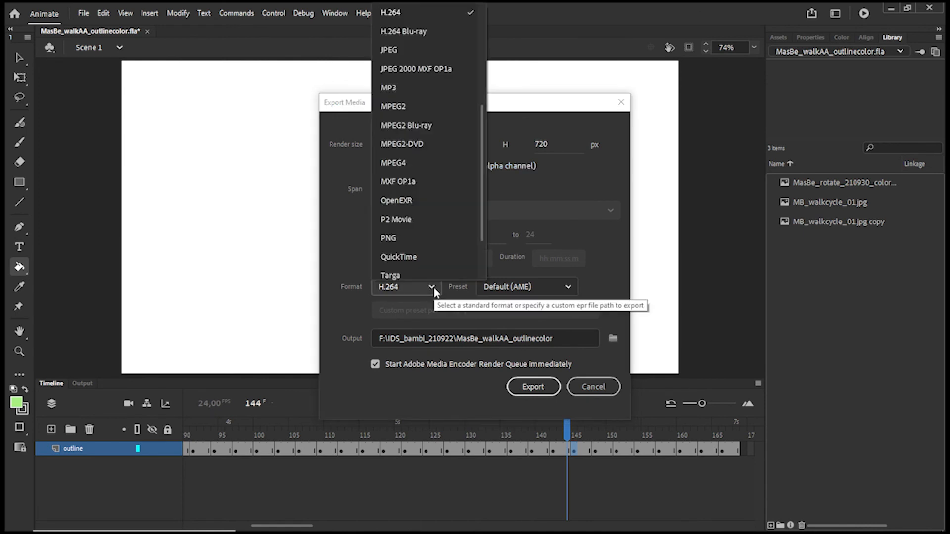
{"action": "left_click", "coordinate": [426, 244]}
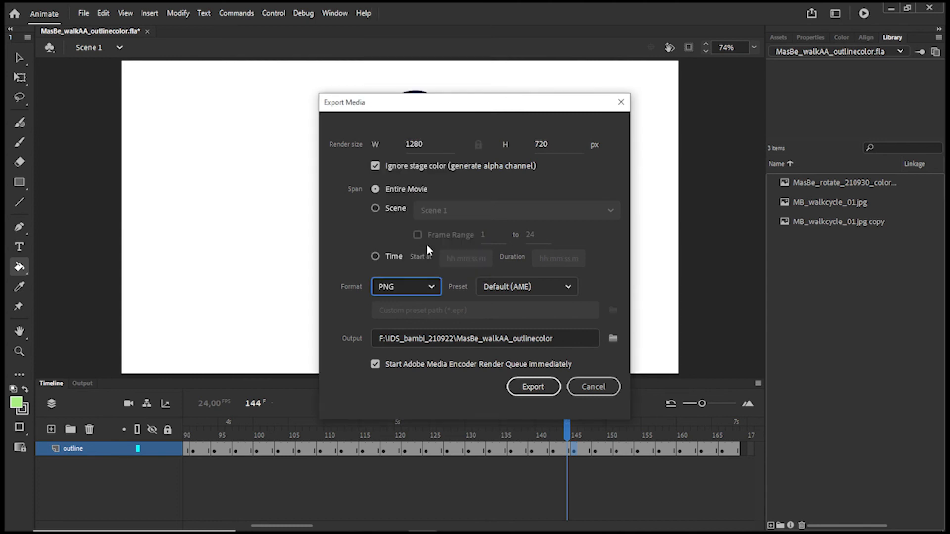
Keep the format as PNG and create a folder named MBwalkcycleAA inside IDS_bambi_210922 for the export destination
{"action": "left_click", "coordinate": [432, 285]}
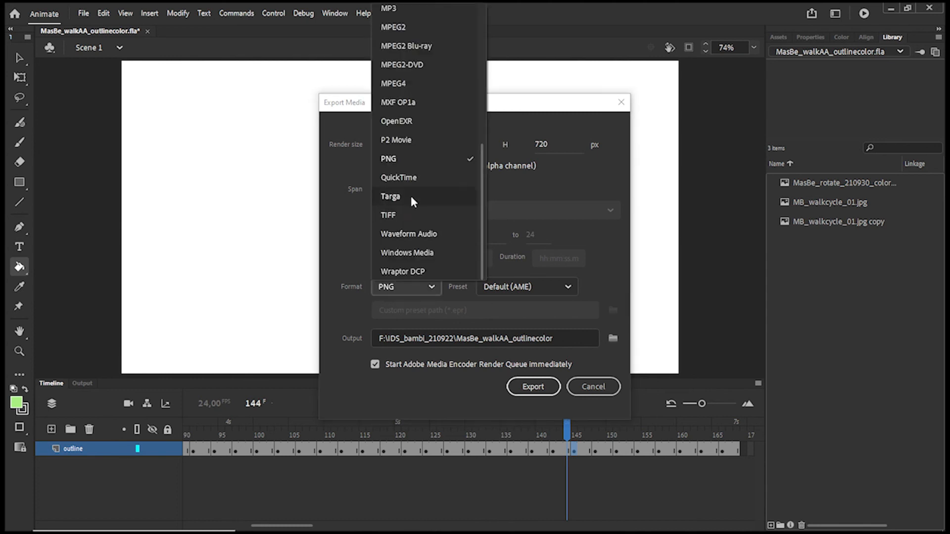
{"action": "left_click", "coordinate": [406, 156]}
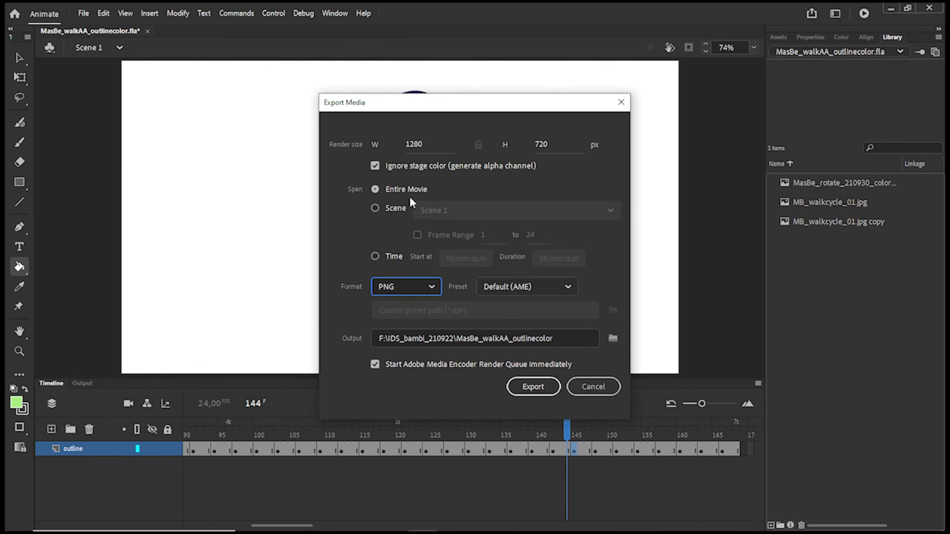
{"action": "left_click", "coordinate": [613, 338]}
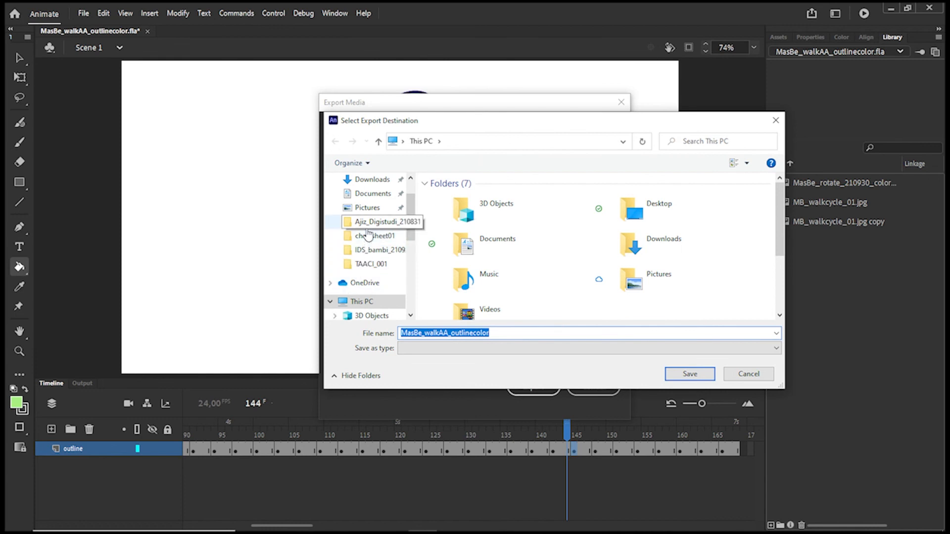
{"action": "left_click", "coordinate": [369, 250]}
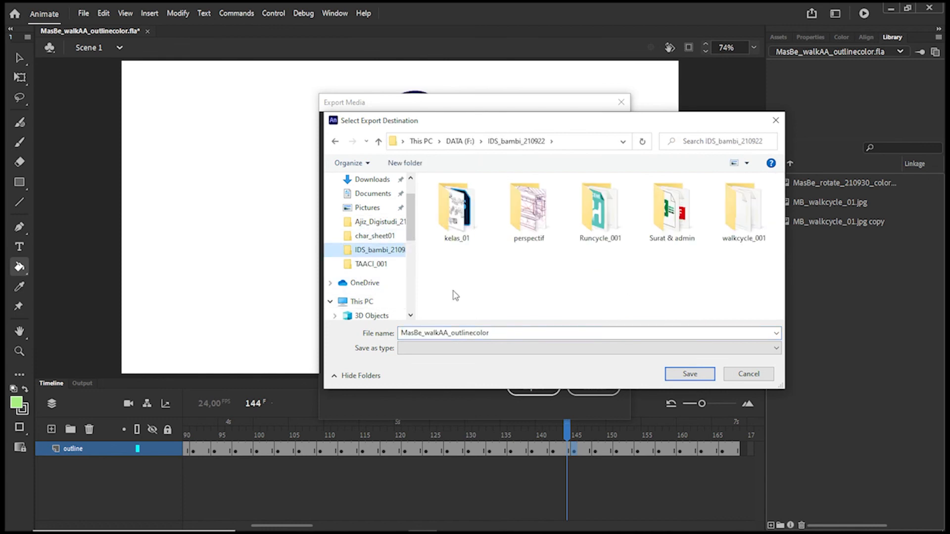
{"action": "right_click", "coordinate": [521, 304]}
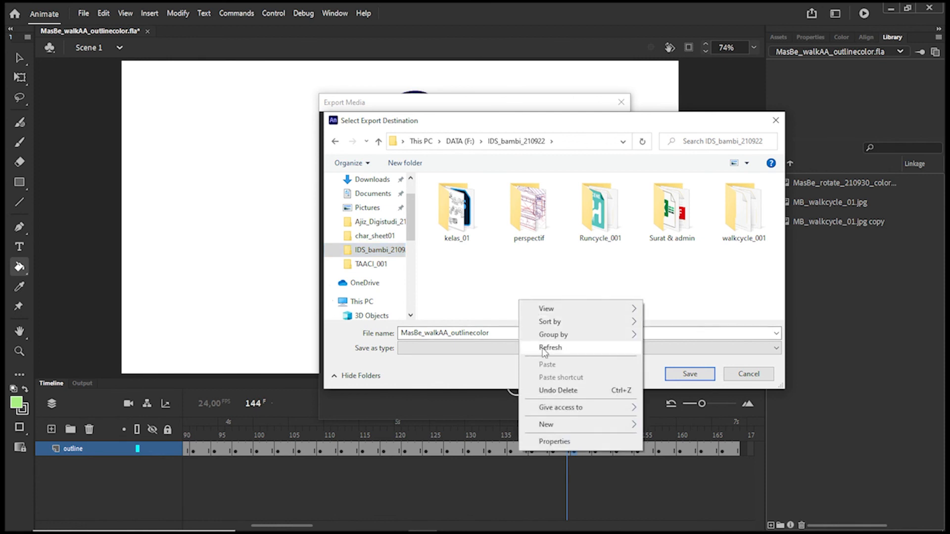
{"action": "mouse_move", "coordinate": [593, 426]}
{"action": "left_click", "coordinate": [671, 303]}
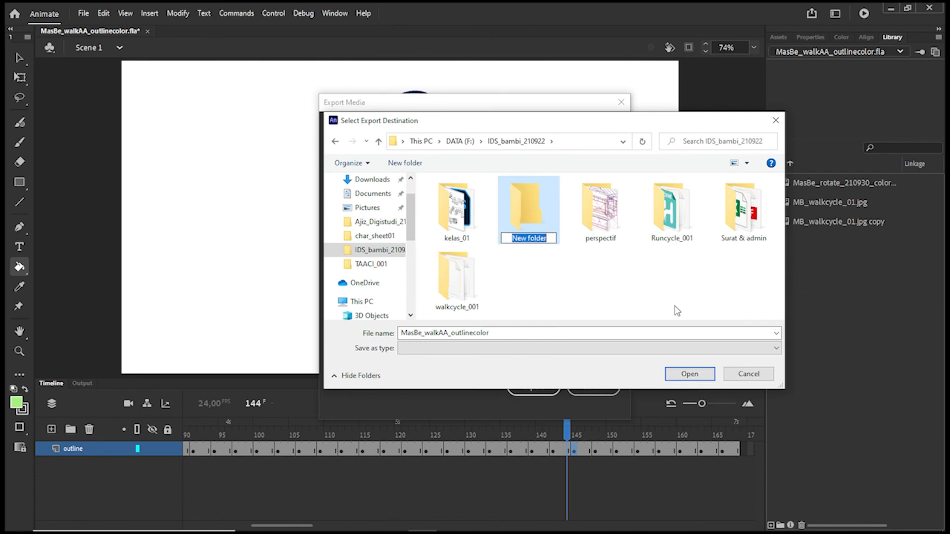
{"action": "type", "text": "M"}
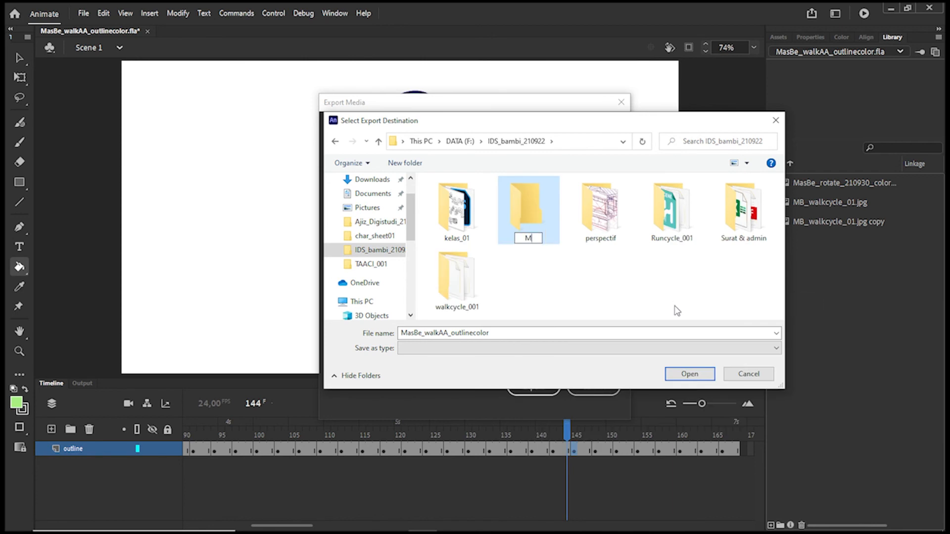
{"action": "type", "text": "BwalkcycleAA"}
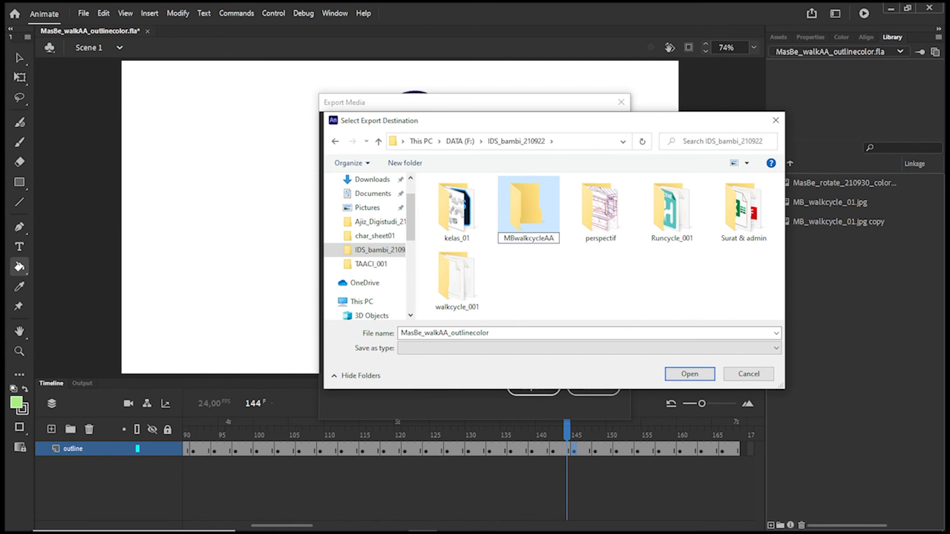
{"action": "key", "text": "Return"}
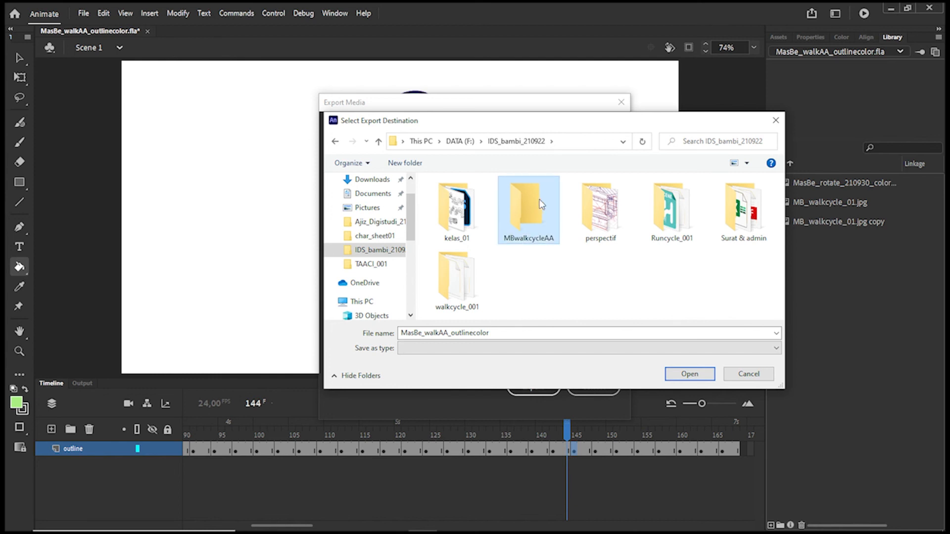
Set the output to the file name MasBe_walk inside the MBwalkcycleAA folder and run the export
{"action": "double_click", "coordinate": [522, 222]}
{"action": "left_click", "coordinate": [505, 333]}
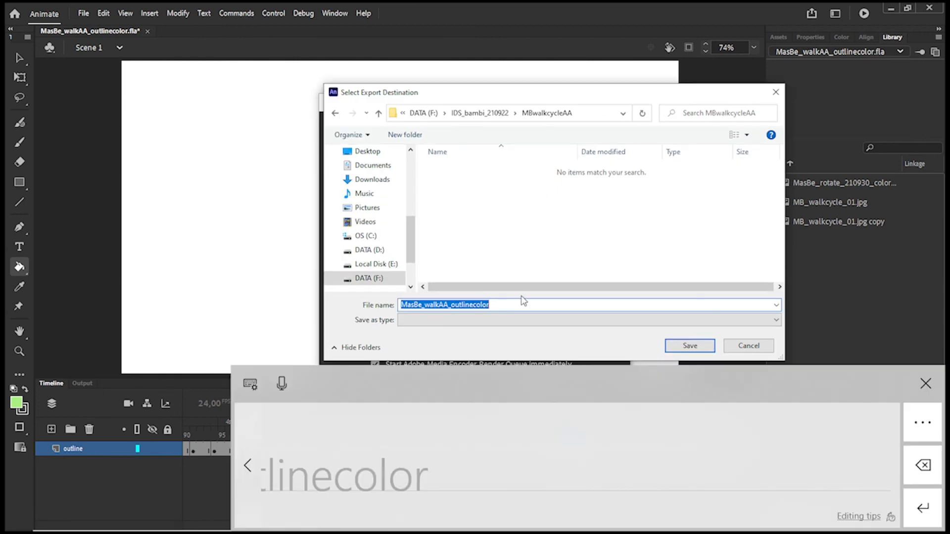
{"action": "key", "text": "BackSpace"}
{"action": "key", "text": "BackSpace"}
{"action": "key", "text": "BackSpace"}
{"action": "key", "text": "BackSpace"}
{"action": "key", "text": "BackSpace"}
{"action": "key", "text": "BackSpace"}
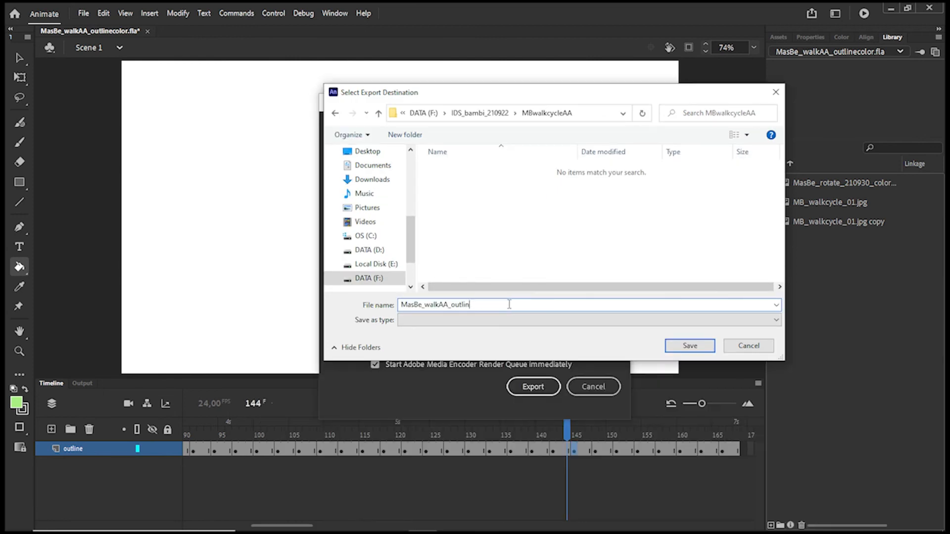
{"action": "key", "text": "BackSpace"}
{"action": "key", "text": "BackSpace"}
{"action": "key", "text": "BackSpace"}
{"action": "key", "text": "BackSpace"}
{"action": "key", "text": "BackSpace"}
{"action": "left_click", "coordinate": [689, 345]}
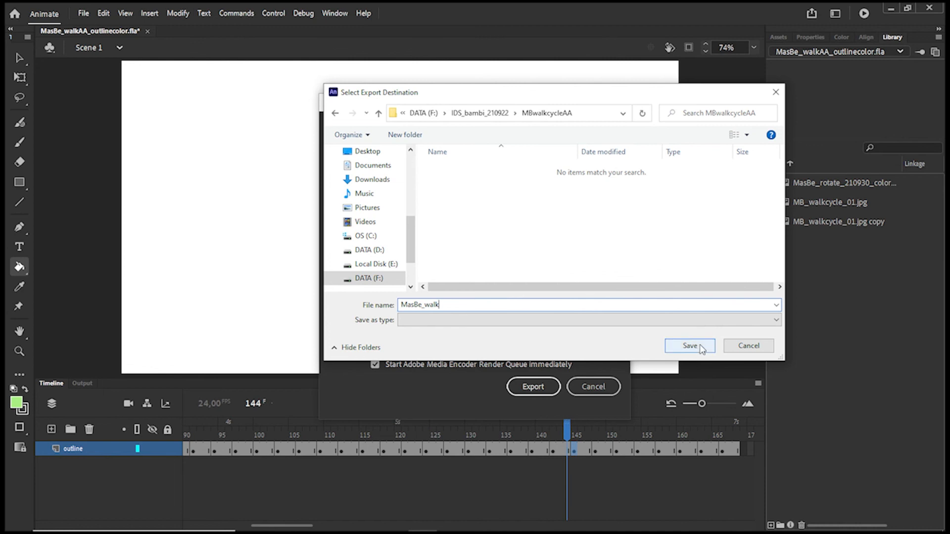
{"action": "left_click", "coordinate": [528, 387]}
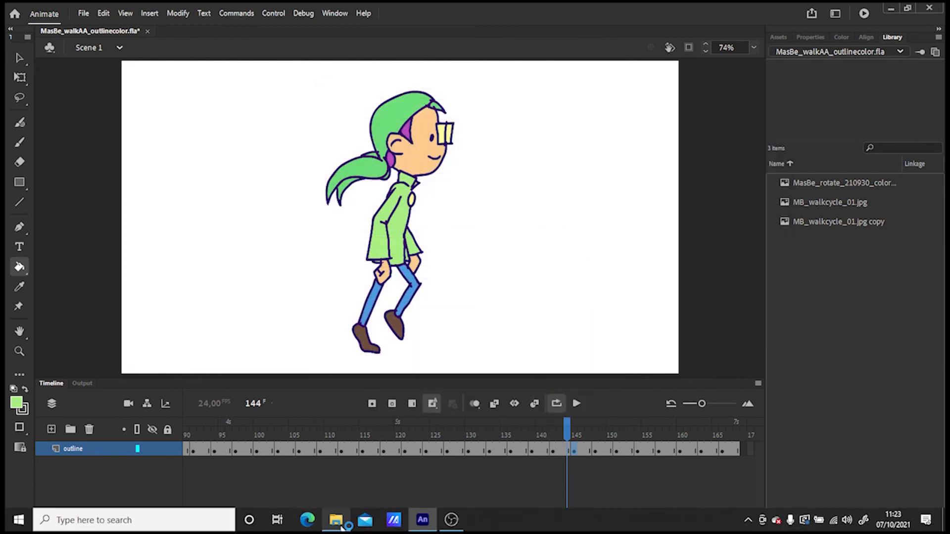
Switch to File Explorer and look through the exported PNG frames in the MBwalkcycleAA folder
{"action": "left_click", "coordinate": [335, 520]}
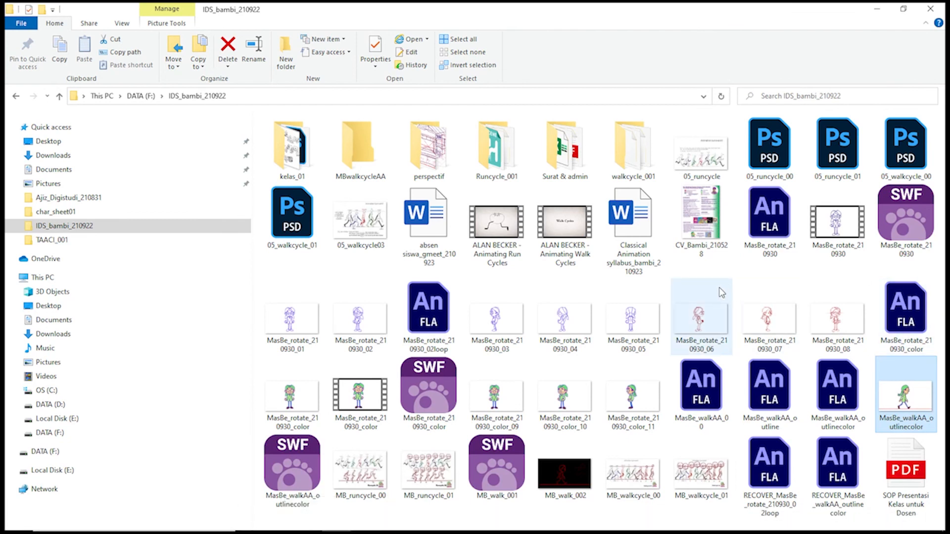
{"action": "left_click_drag", "start_coordinate": [719, 288], "coordinate": [737, 186]}
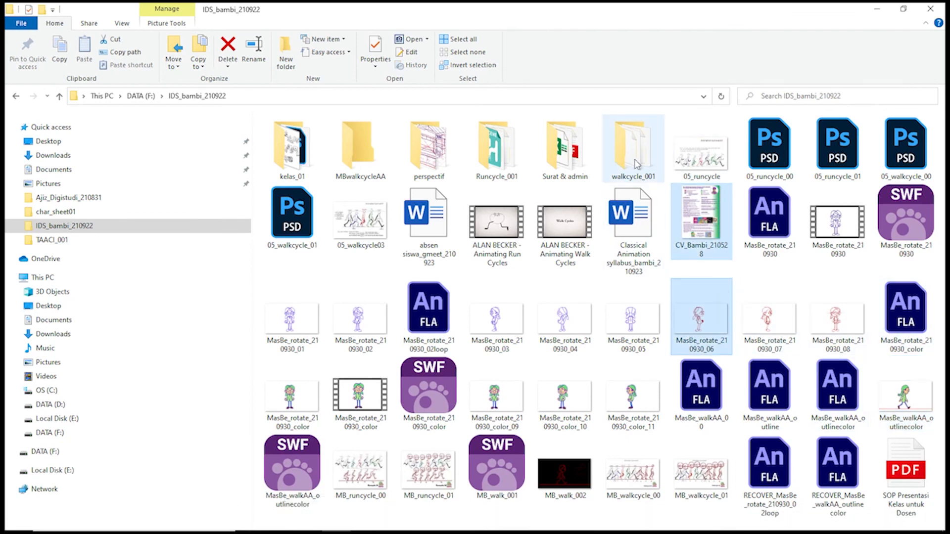
{"action": "double_click", "coordinate": [360, 154]}
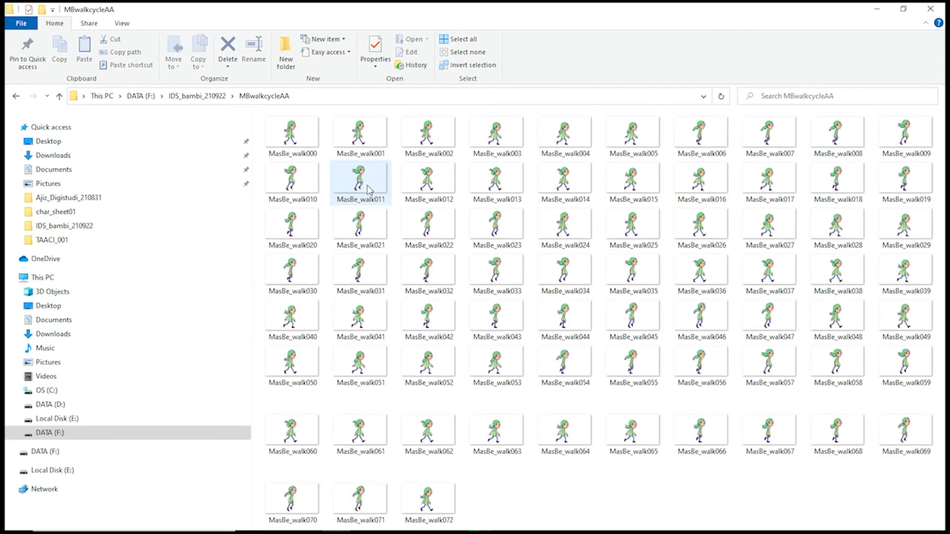
{"action": "left_click_drag", "start_coordinate": [940, 284], "coordinate": [943, 479]}
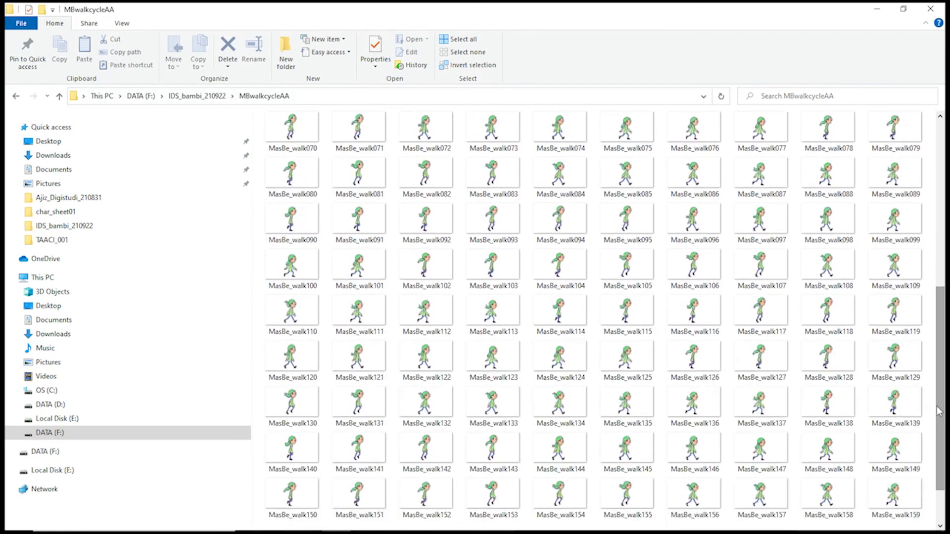
{"action": "scroll", "coordinate": [937, 415], "scroll_direction": "down", "scroll_amount": 1}
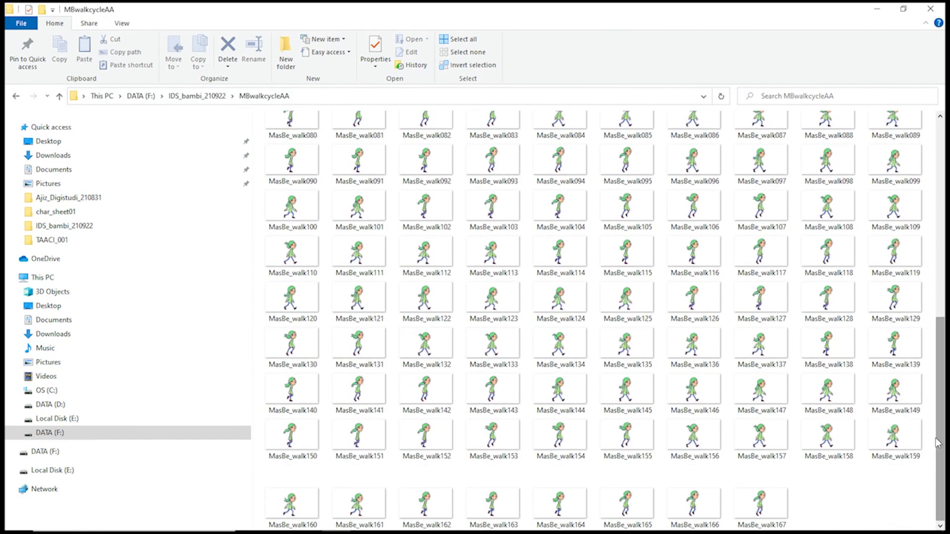